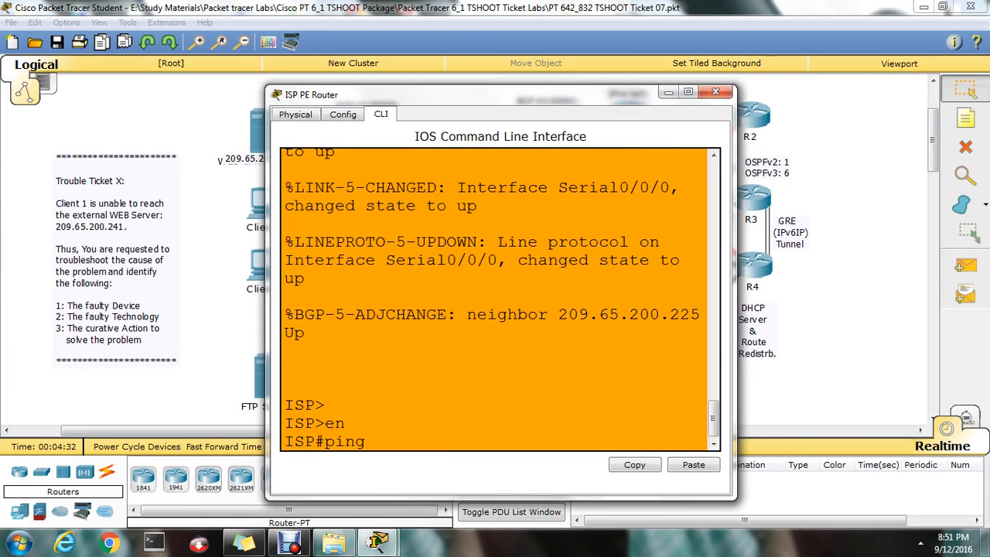
- Ping the web server at 209.65.200.241 from the ISP PE Router and close its window
{"action": "type", "text": ".200.241"}
{"action": "key", "text": "Return"}
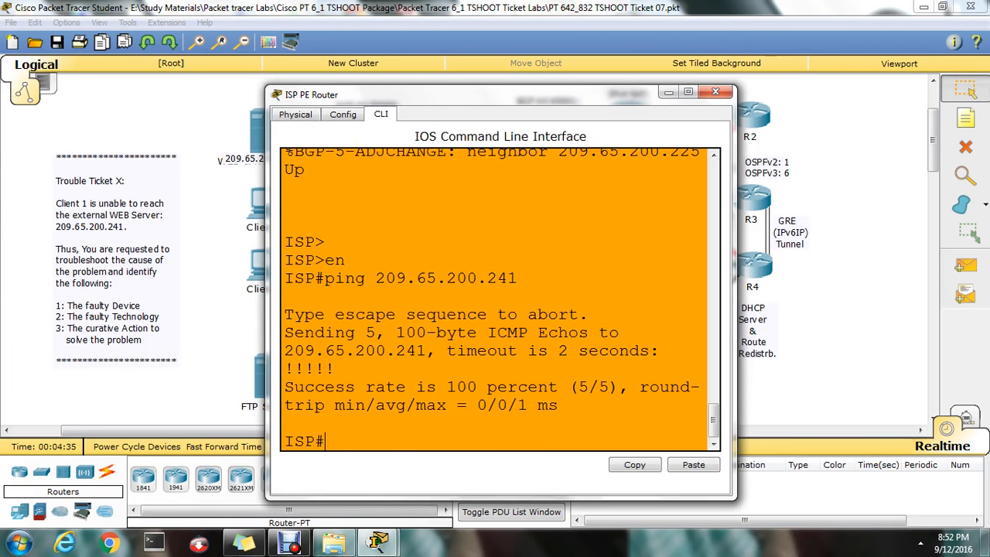
{"action": "left_click", "coordinate": [715, 92]}
- Ping 209.65.200.241 from the command line of the R1 CE Router
{"action": "left_click", "coordinate": [626, 114]}
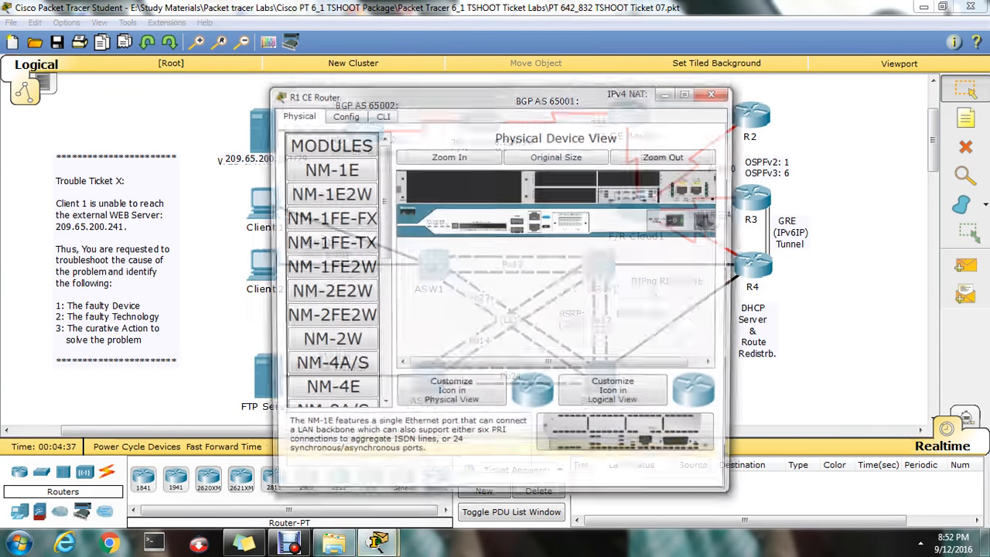
{"action": "left_click", "coordinate": [380, 115]}
{"action": "key", "text": "Return"}
{"action": "type", "text": "pi"}
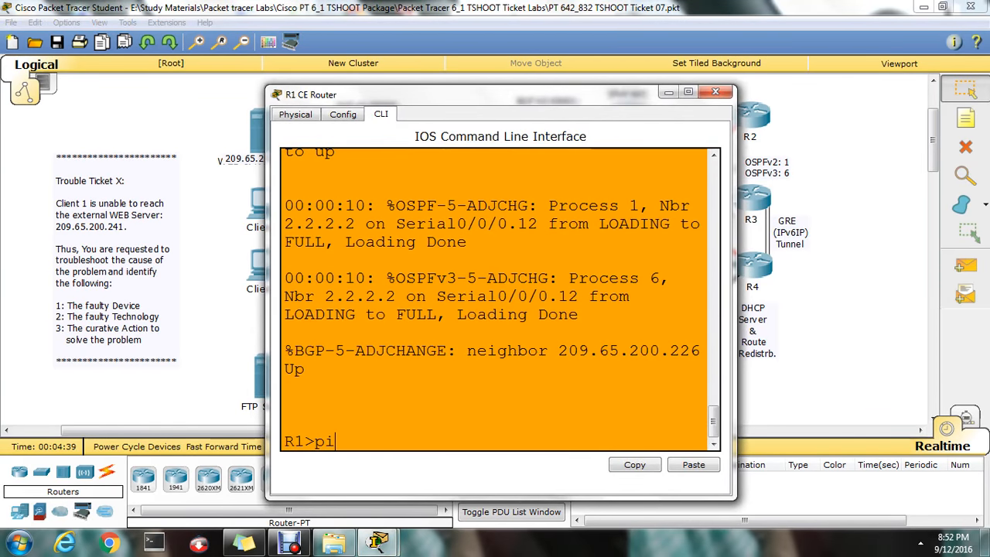
{"action": "type", "text": "ng 209.65."}
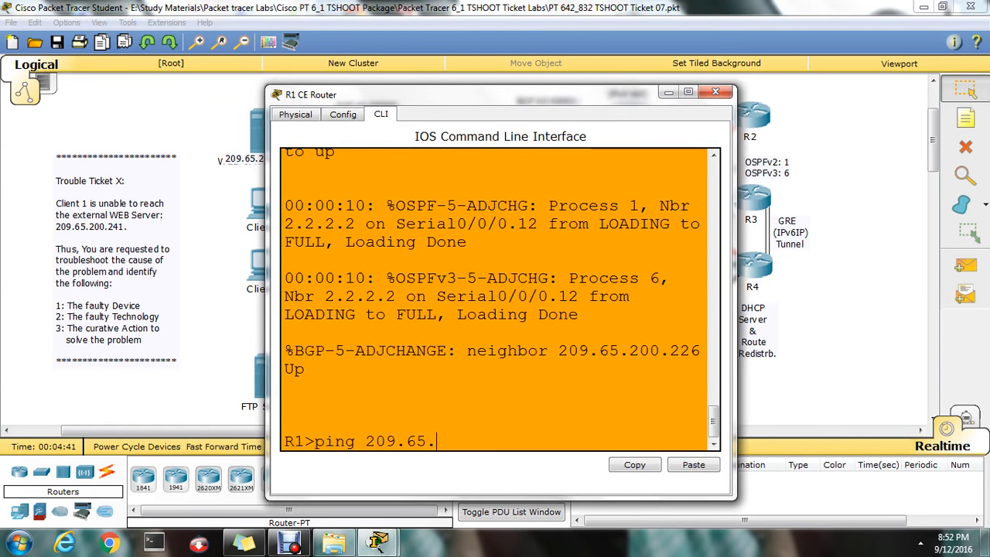
{"action": "type", "text": "200.241"}
{"action": "key", "text": "Return"}
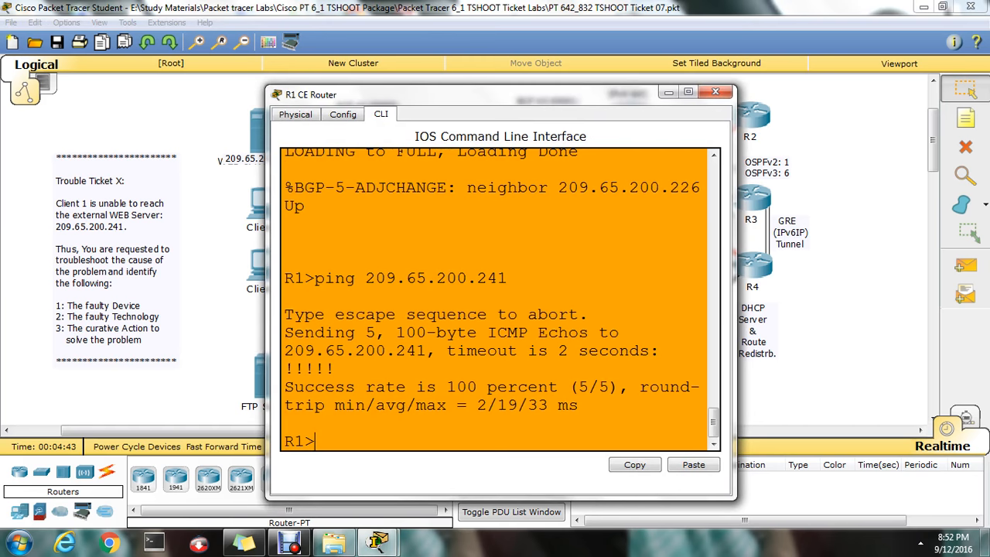
{"action": "left_click", "coordinate": [715, 92]}
- Test reachability of 209.65.200.241 from router R2 with a ping
{"action": "left_click", "coordinate": [751, 116]}
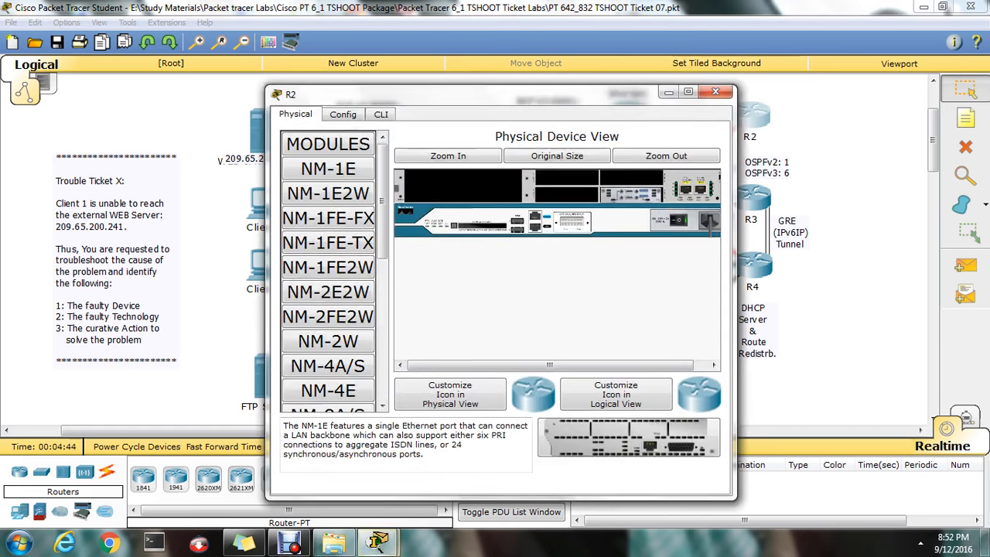
{"action": "left_click", "coordinate": [380, 114]}
{"action": "key", "text": "Return"}
{"action": "key", "text": "Return"}
{"action": "key", "text": "Return"}
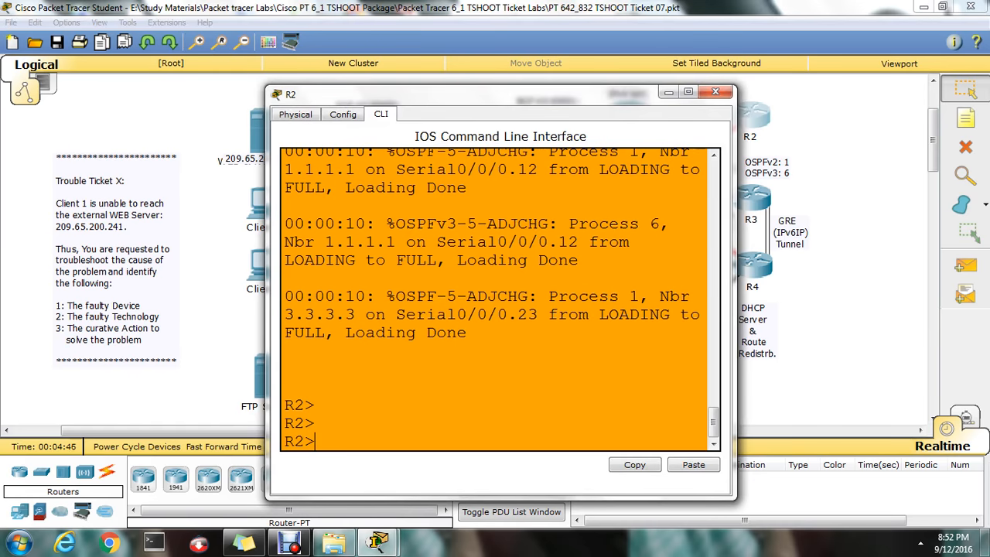
{"action": "type", "text": "ping 209.65.200.241"}
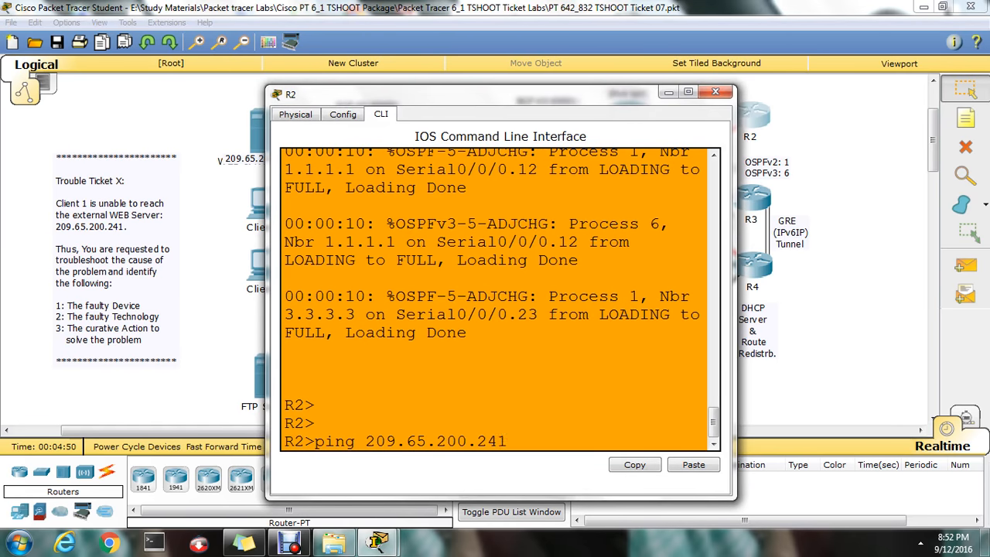
{"action": "key", "text": "Return"}
{"action": "left_click", "coordinate": [715, 92]}
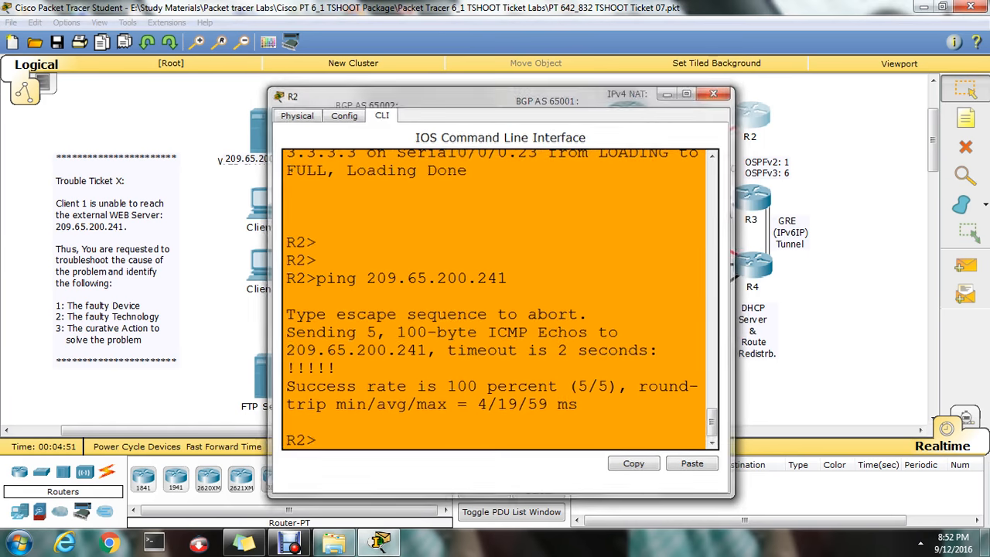
- Ping the web server address 209.65.200.241 from router R3's command line
{"action": "left_click", "coordinate": [751, 199]}
{"action": "left_click", "coordinate": [380, 113]}
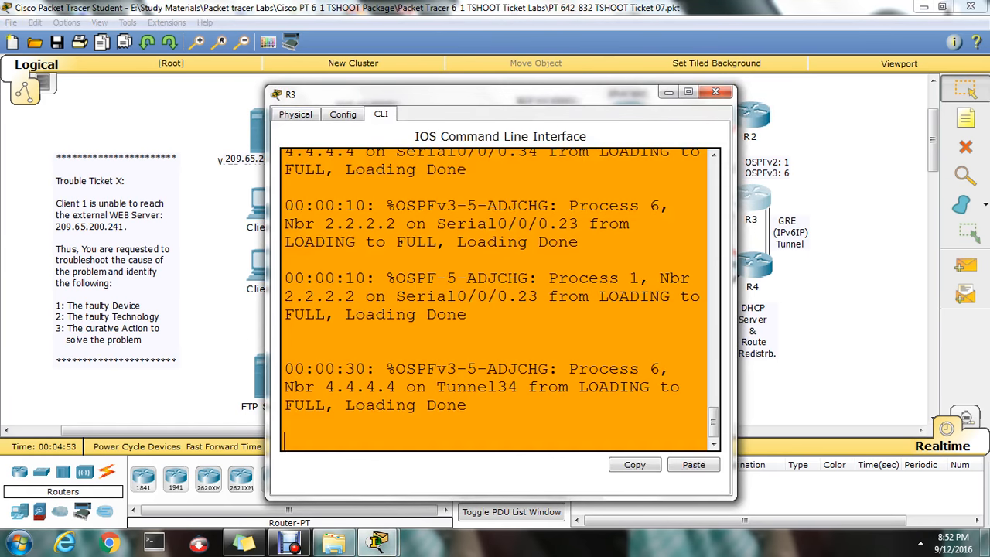
{"action": "key", "text": "Return"}
{"action": "key", "text": "Return"}
{"action": "type", "text": "ping"}
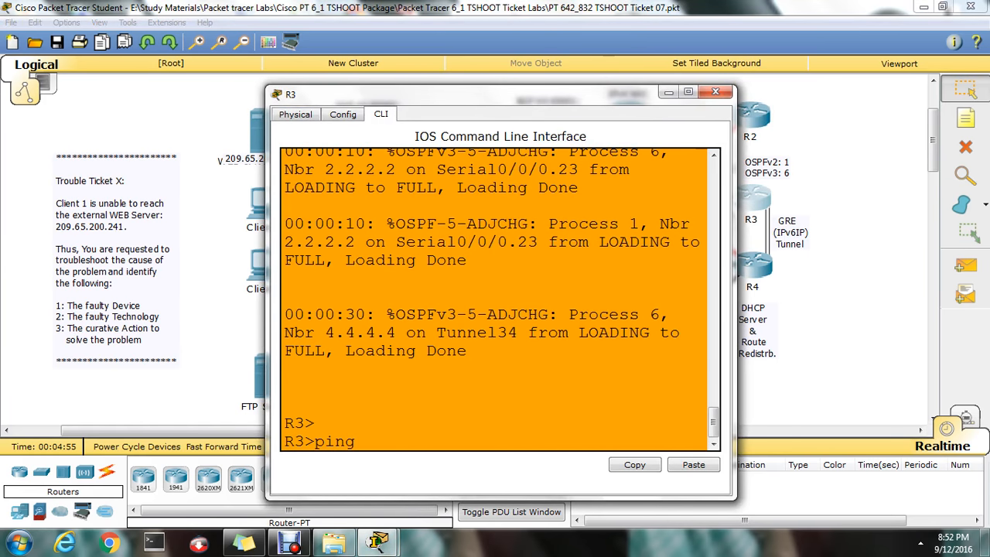
{"action": "type", "text": " 209.65.200.241"}
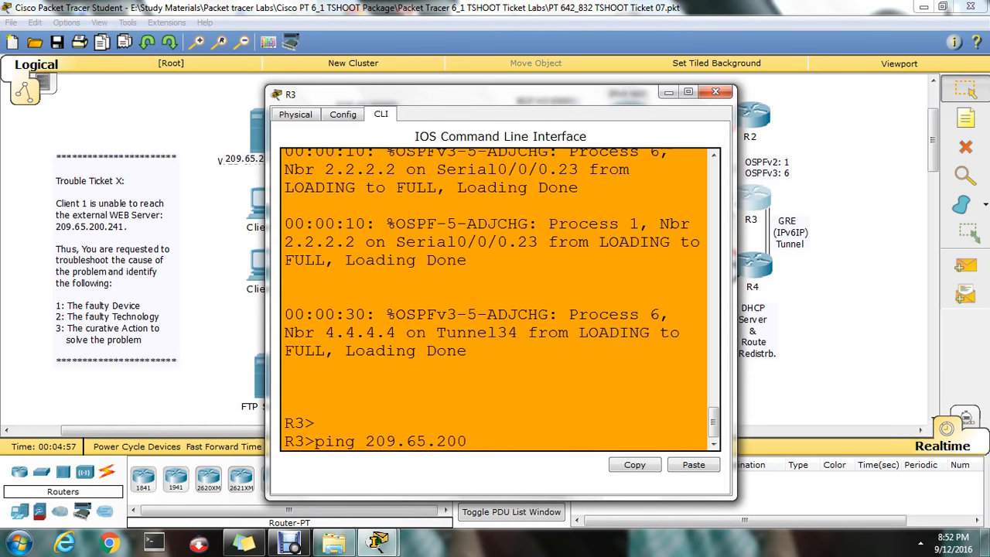
{"action": "key", "text": "Return"}
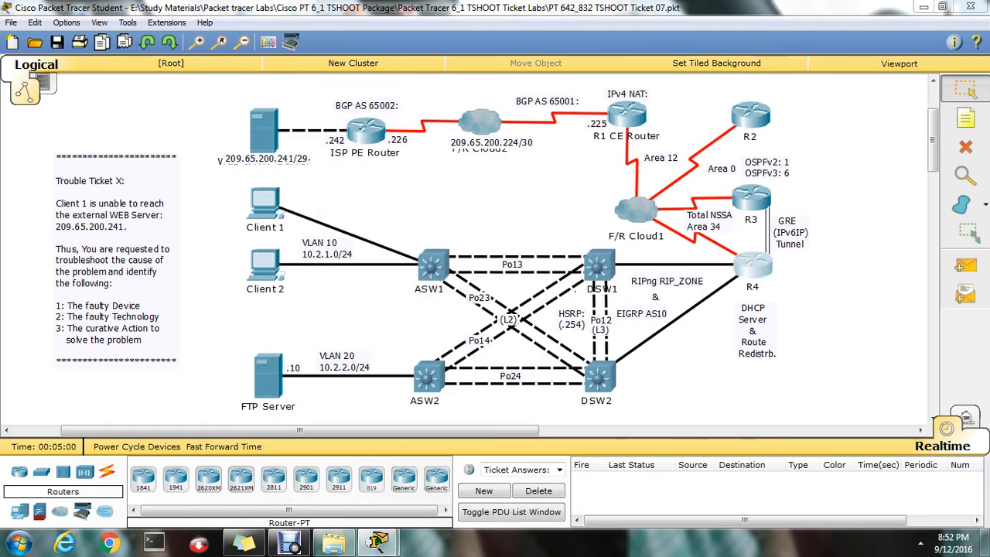
- Ping 209.65.200.241 from router R4 and close its window
{"action": "key", "text": "Return"}
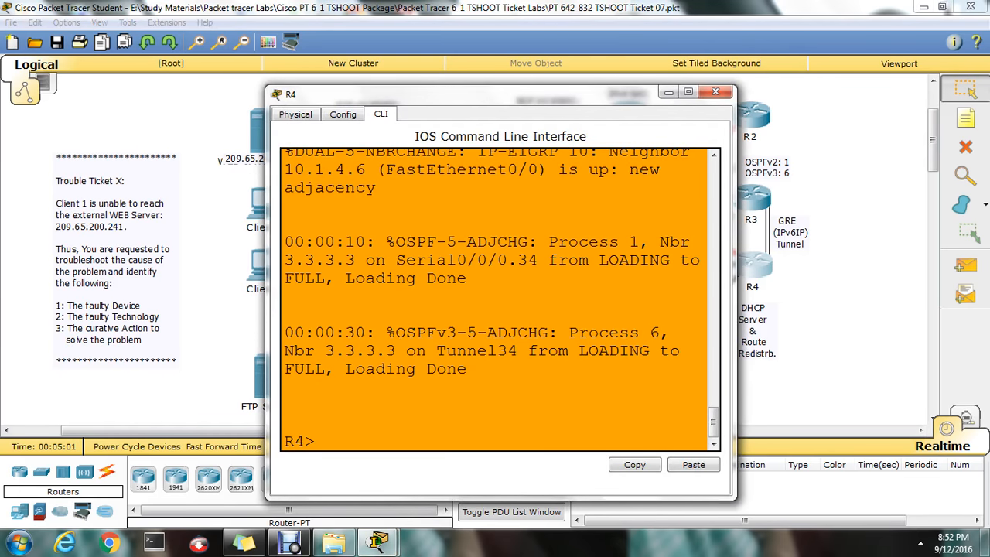
{"action": "type", "text": "ping 209.65"}
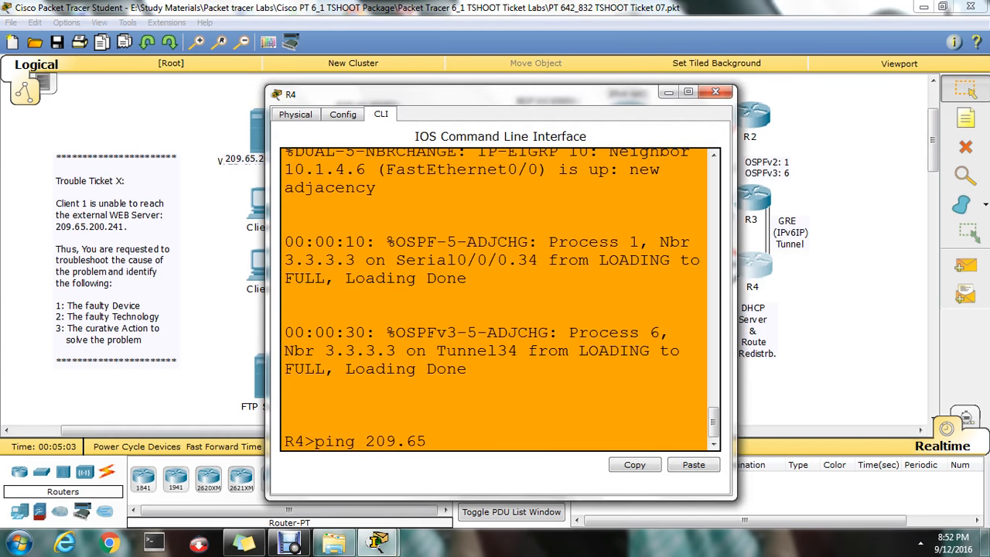
{"action": "type", "text": ".200.241"}
{"action": "key", "text": "Return"}
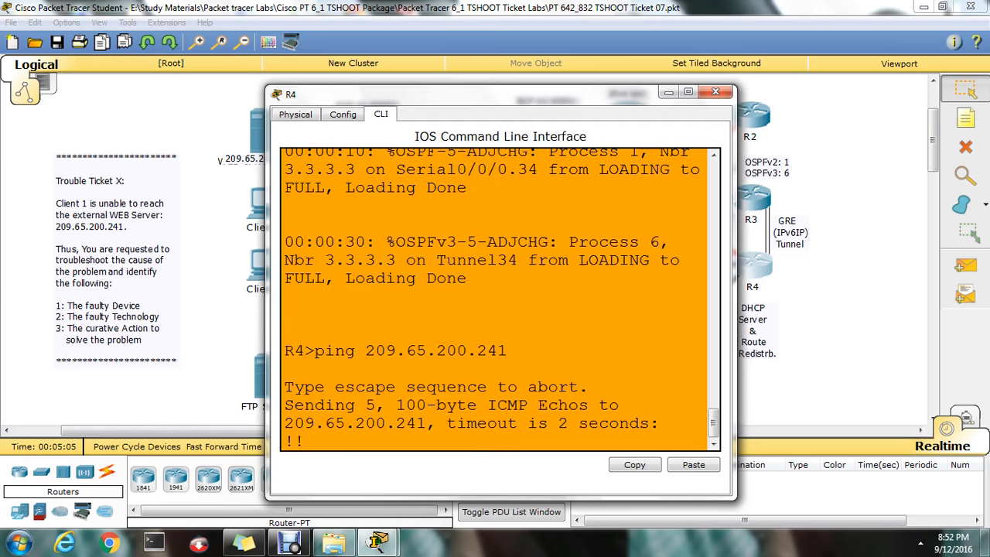
{"action": "key", "text": "alt+F4"}
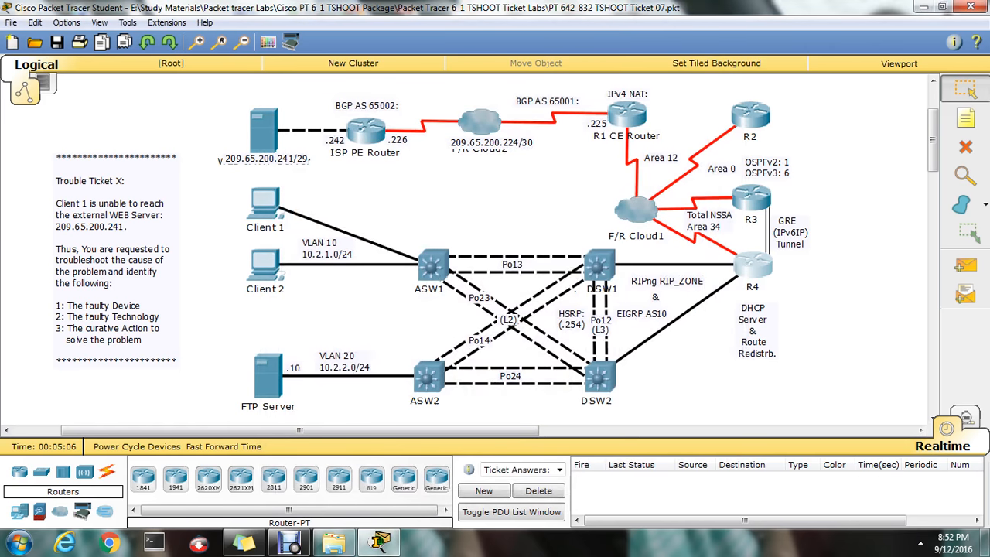
- Test the connection from switch DSW1 to the web server by pinging 209.65.200.241
{"action": "left_click", "coordinate": [599, 265]}
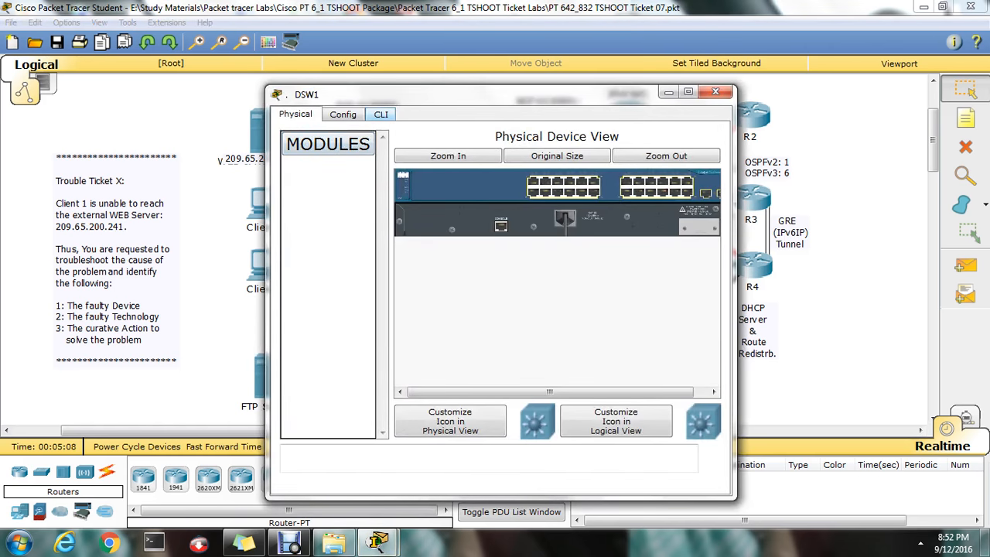
{"action": "left_click", "coordinate": [380, 113]}
{"action": "key", "text": "Return"}
{"action": "key", "text": "Return"}
{"action": "type", "text": "pin"}
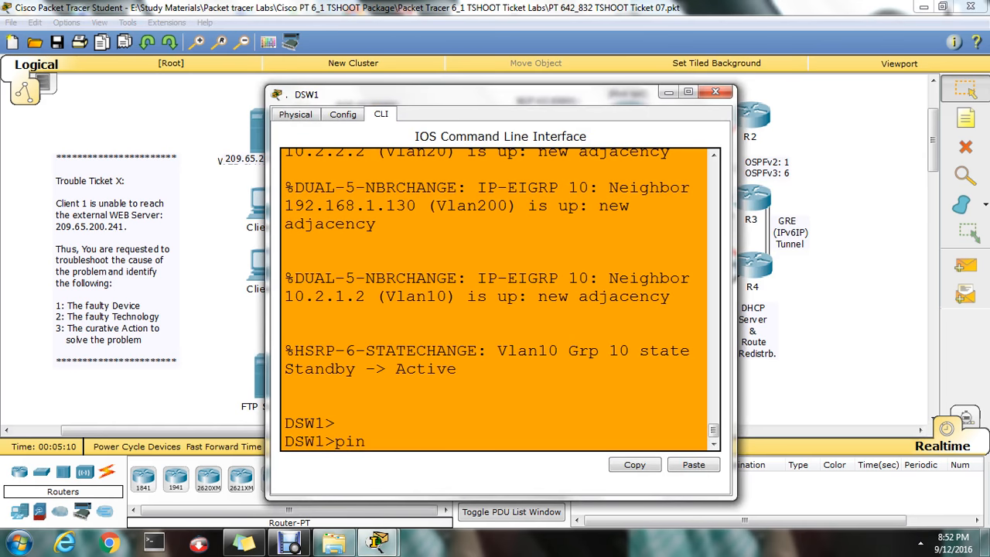
{"action": "type", "text": "g 209.65.200.241"}
{"action": "key", "text": "Return"}
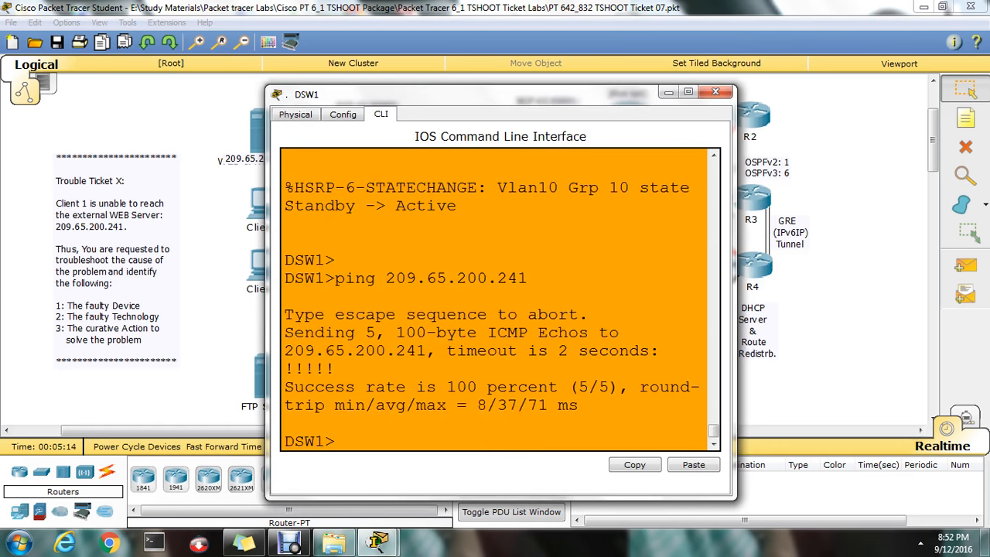
{"action": "left_click", "coordinate": [715, 92]}
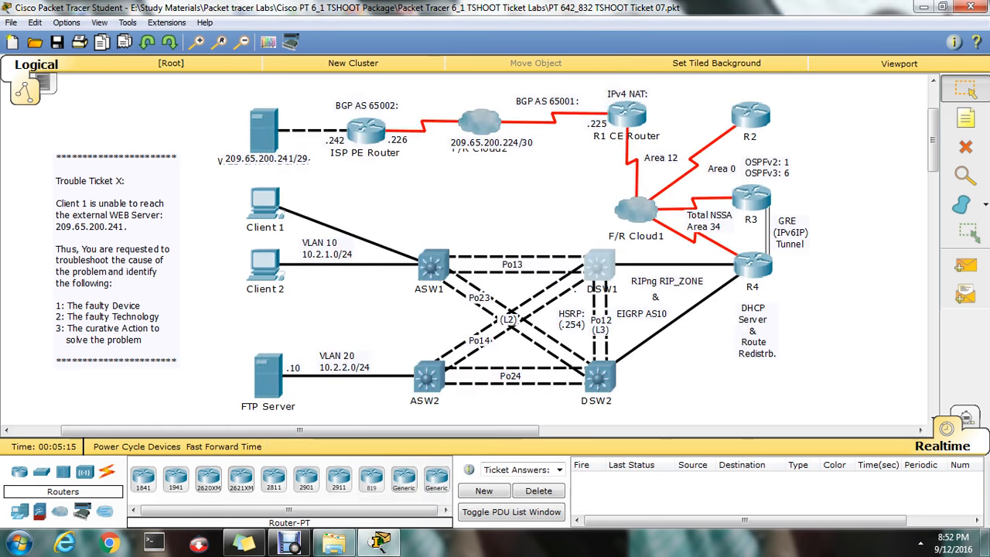
- Ping 209.65.200.241 from the command line of access switch ASW1
{"action": "left_click", "coordinate": [342, 328]}
{"action": "left_click", "coordinate": [381, 115]}
{"action": "key", "text": "Return"}
{"action": "key", "text": "Return"}
{"action": "key", "text": "Return"}
{"action": "key", "text": "Return"}
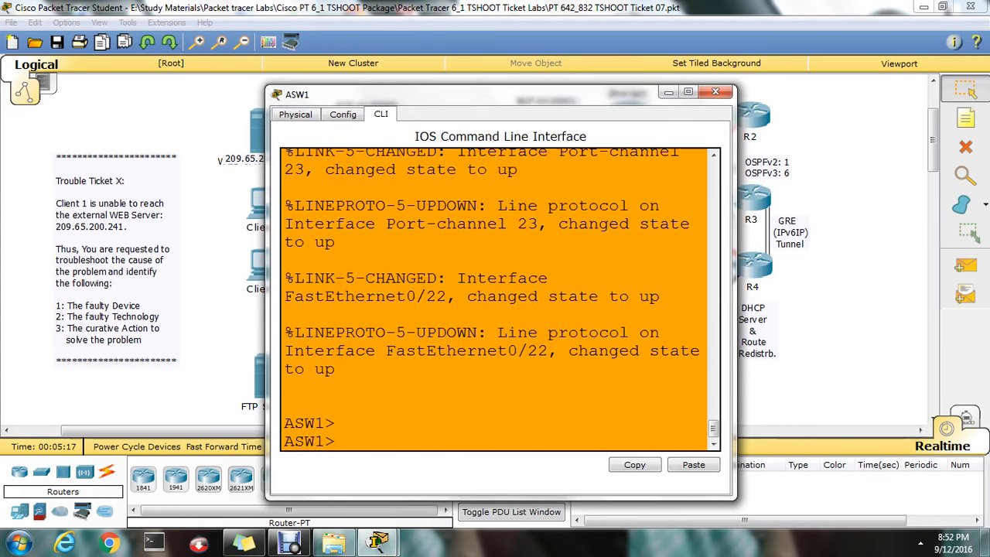
{"action": "type", "text": "ping 209."}
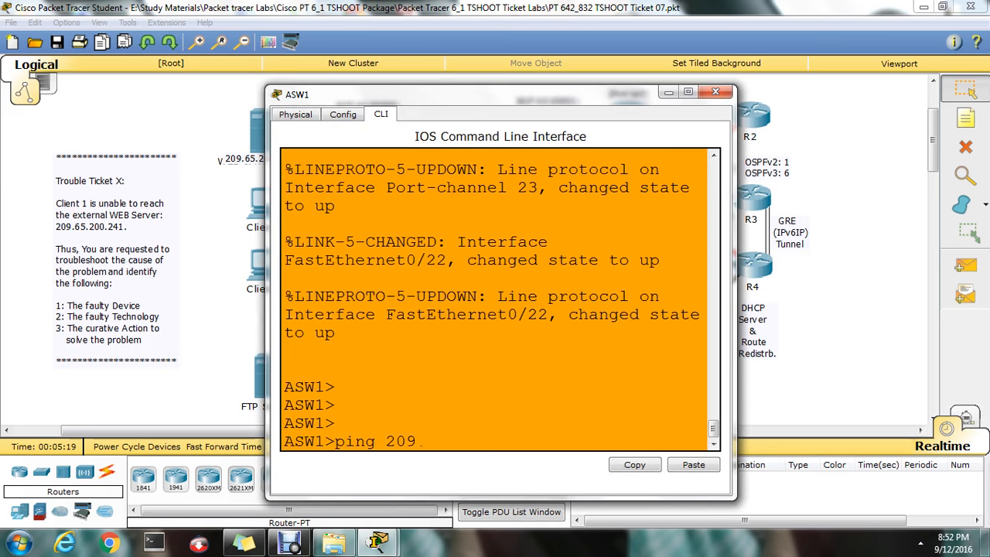
{"action": "type", "text": "65.200.24"}
{"action": "type", "text": "1"}
{"action": "key", "text": "Return"}
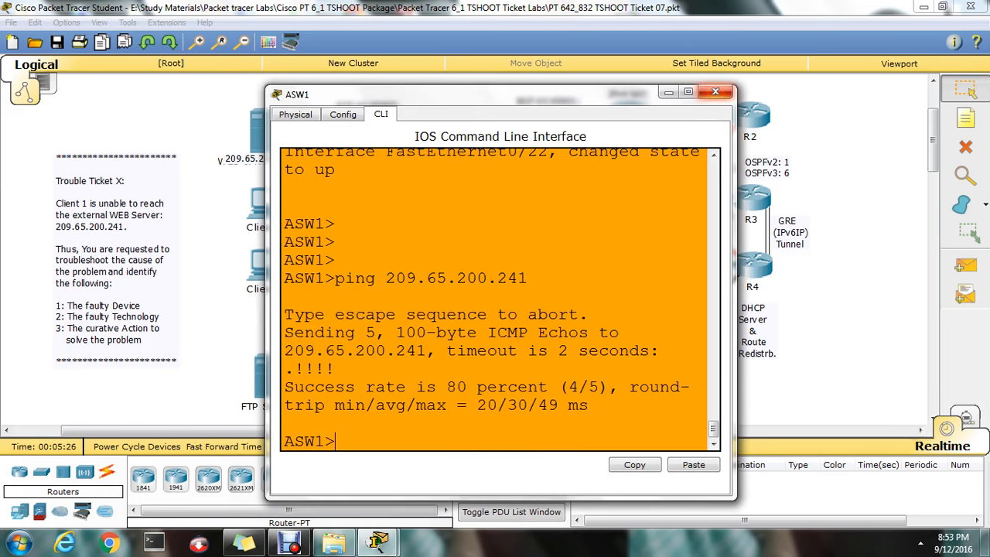
{"action": "left_click", "coordinate": [715, 92]}
- Ping 209.65.200.241 from Client 1's Command Prompt and interrupt the ping before it completes
{"action": "left_click", "coordinate": [265, 202]}
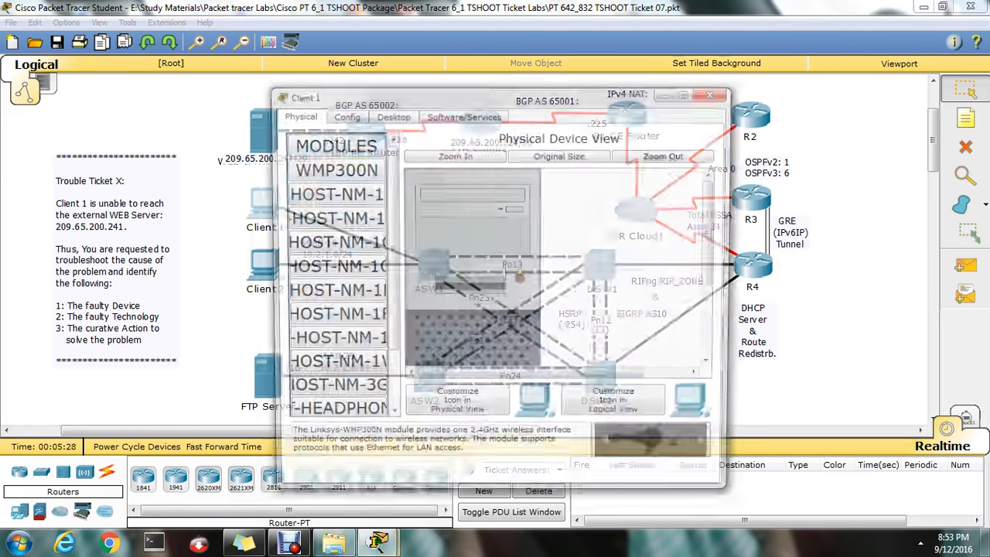
{"action": "left_click", "coordinate": [390, 114]}
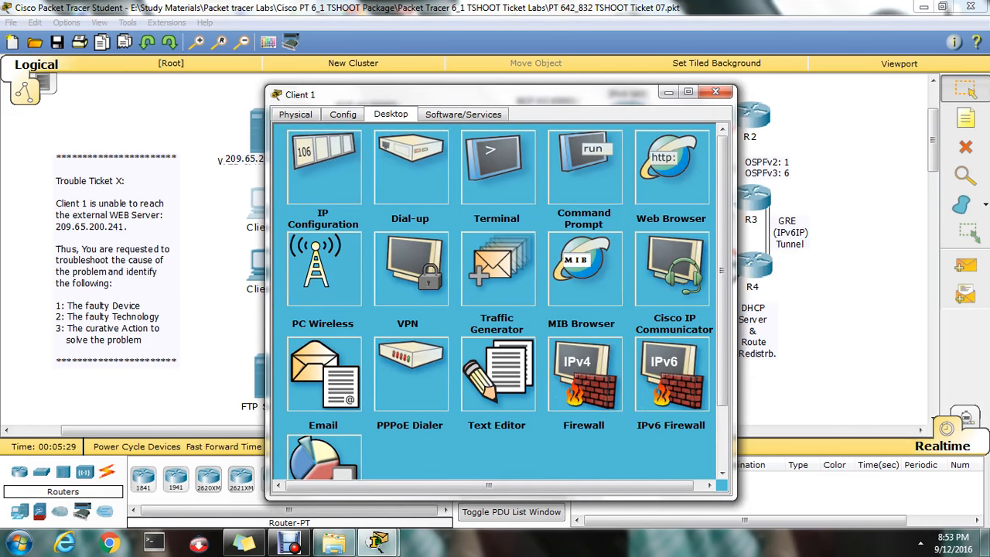
{"action": "left_click", "coordinate": [584, 165]}
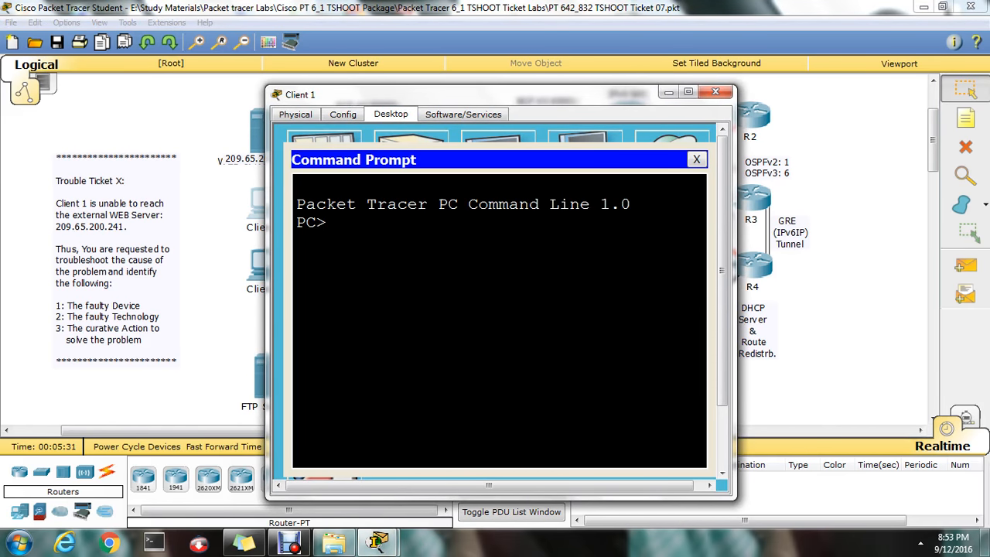
{"action": "type", "text": "ping 209"}
{"action": "type", "text": ".675"}
{"action": "key", "text": "BackSpace"}
{"action": "key", "text": "BackSpace"}
{"action": "type", "text": "5"}
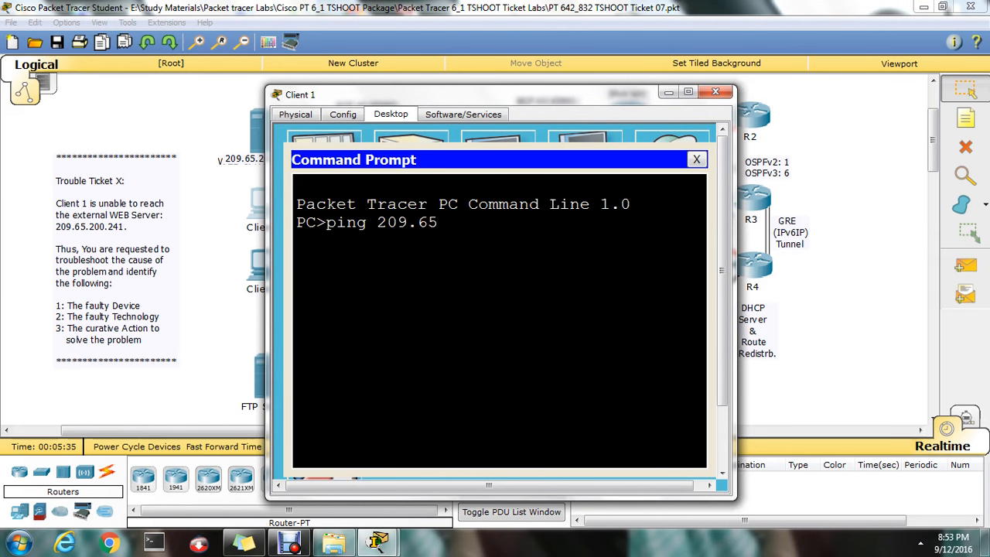
{"action": "type", "text": ".200.24"}
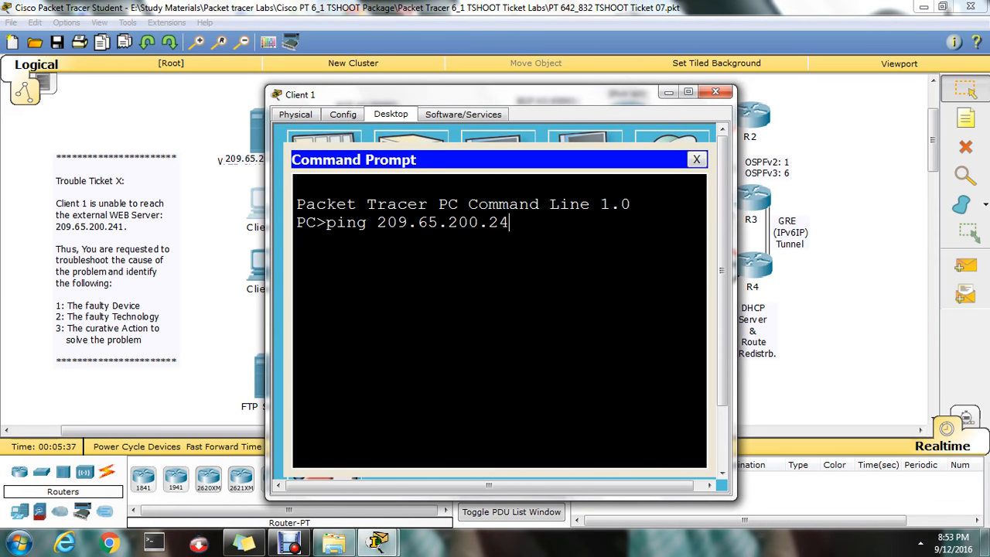
{"action": "type", "text": "1"}
{"action": "key", "text": "Return"}
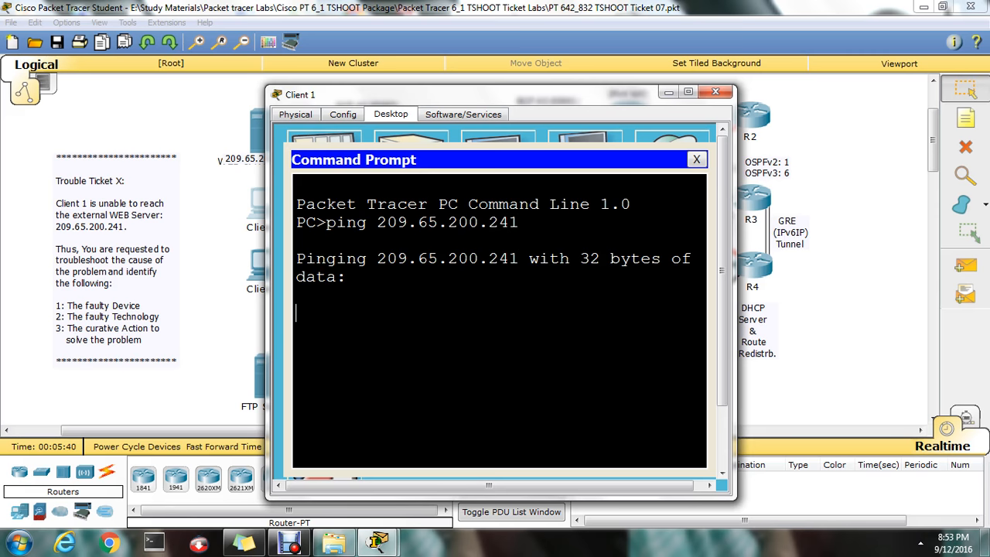
{"action": "key", "text": "ctrl+c"}
- Check Client 1's IP settings with ipconfig, repeat the check in the maximized window, and close the Command Prompt
{"action": "type", "text": "ipconf"}
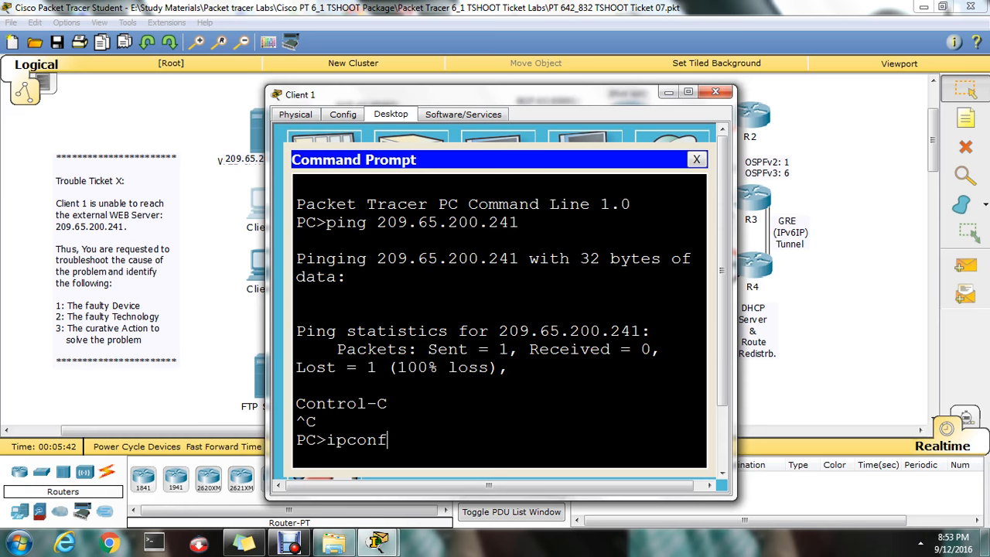
{"action": "type", "text": "ig"}
{"action": "key", "text": "Return"}
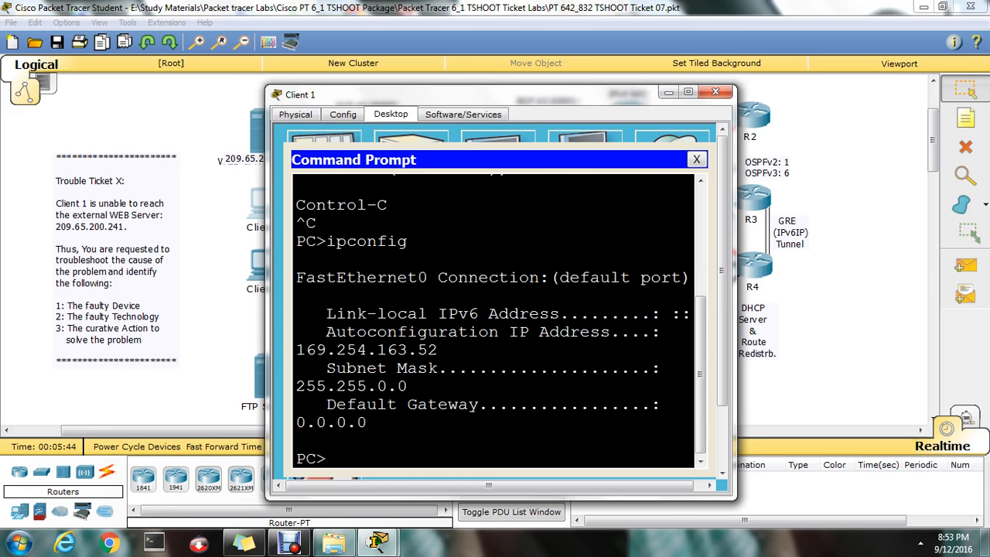
{"action": "left_click", "coordinate": [688, 91]}
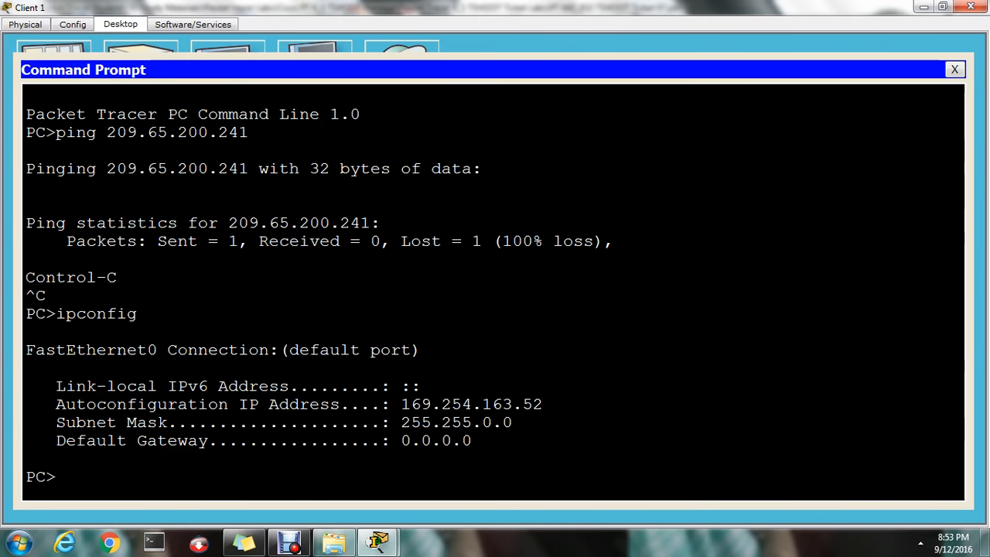
{"action": "key", "text": "Up"}
{"action": "key", "text": "Return"}
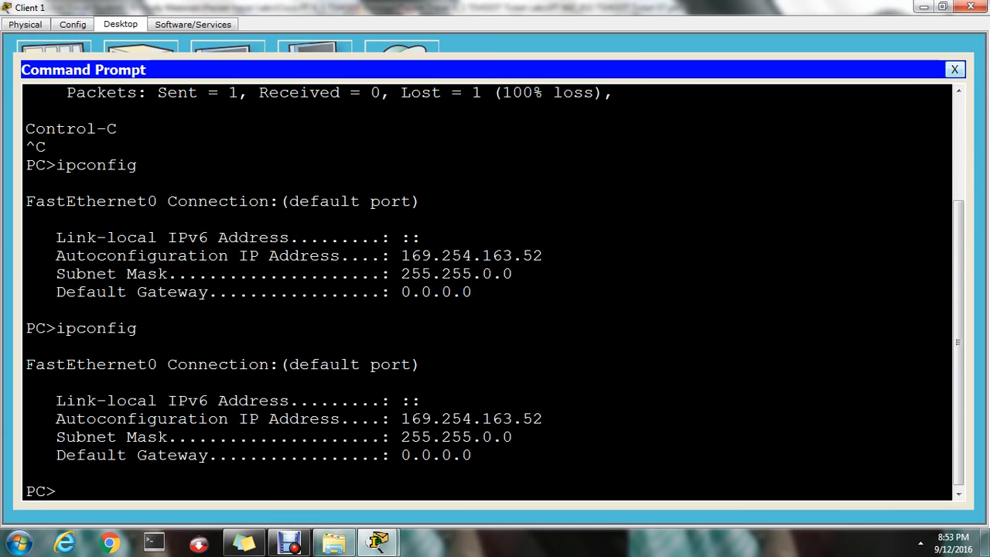
{"action": "left_click", "coordinate": [954, 69]}
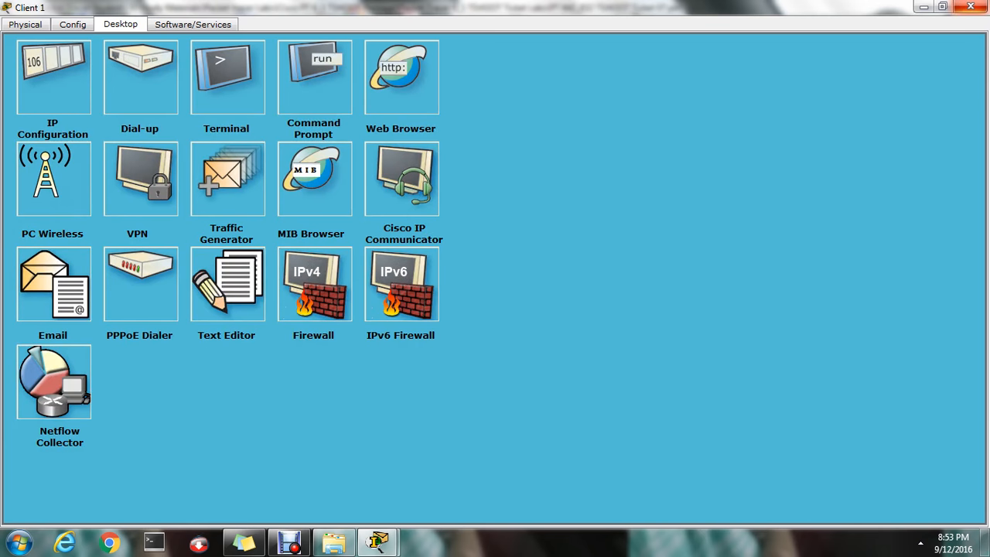
- Leave Client 1, enter privileged mode on switch ASW1 and display its running configuration with "sh run"
{"action": "left_click", "coordinate": [970, 7]}
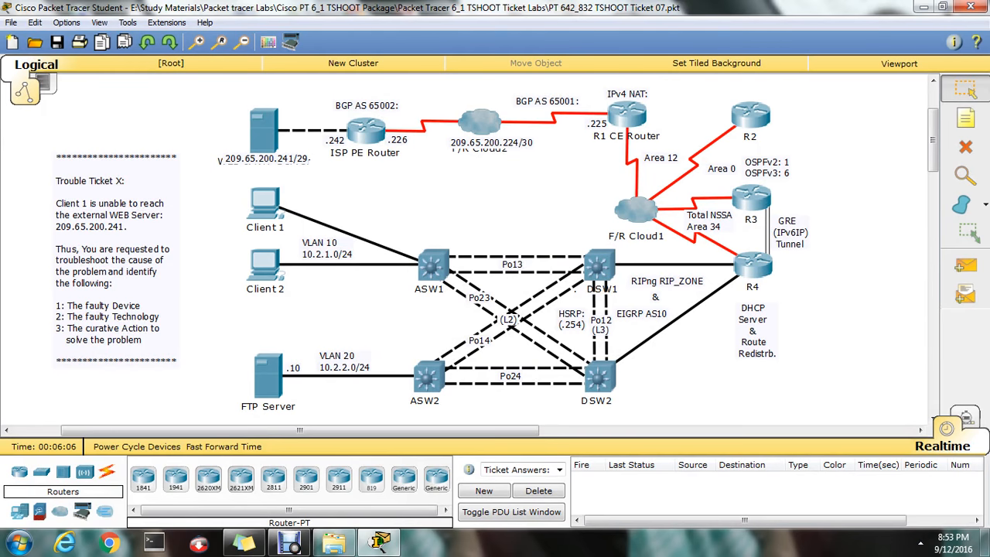
{"action": "left_click", "coordinate": [430, 265]}
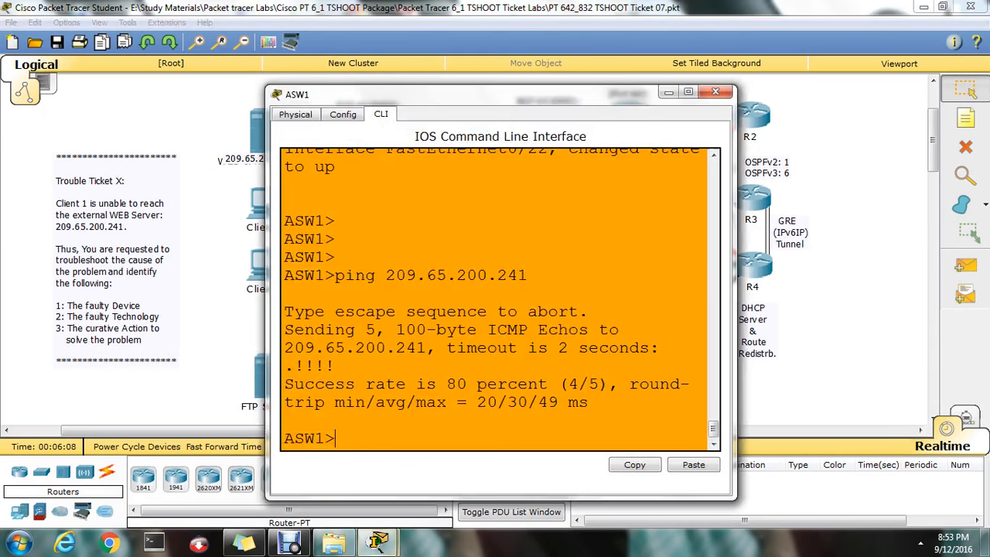
{"action": "key", "text": "Return"}
{"action": "key", "text": "Return"}
{"action": "type", "text": "en"}
{"action": "key", "text": "Return"}
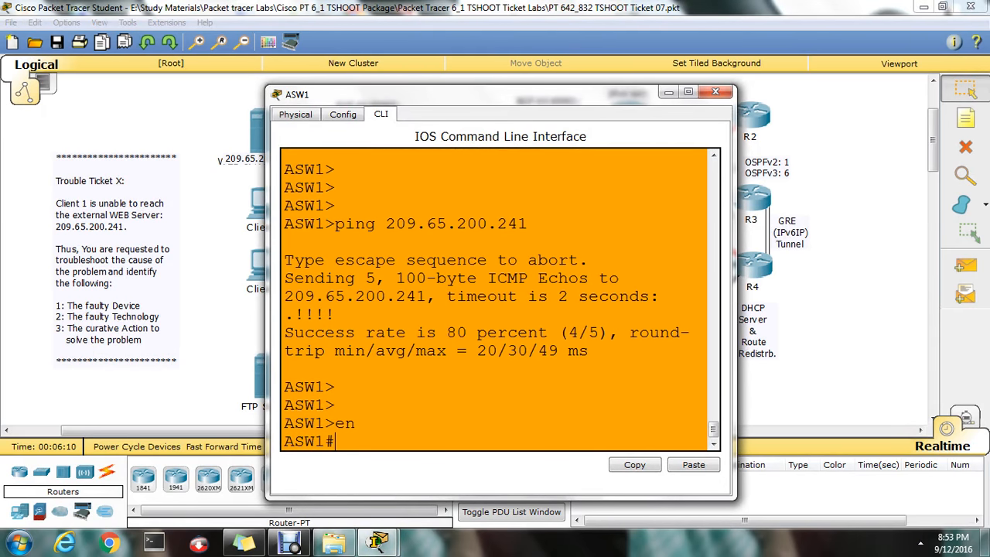
{"action": "type", "text": "sh run"}
{"action": "key", "text": "Return"}
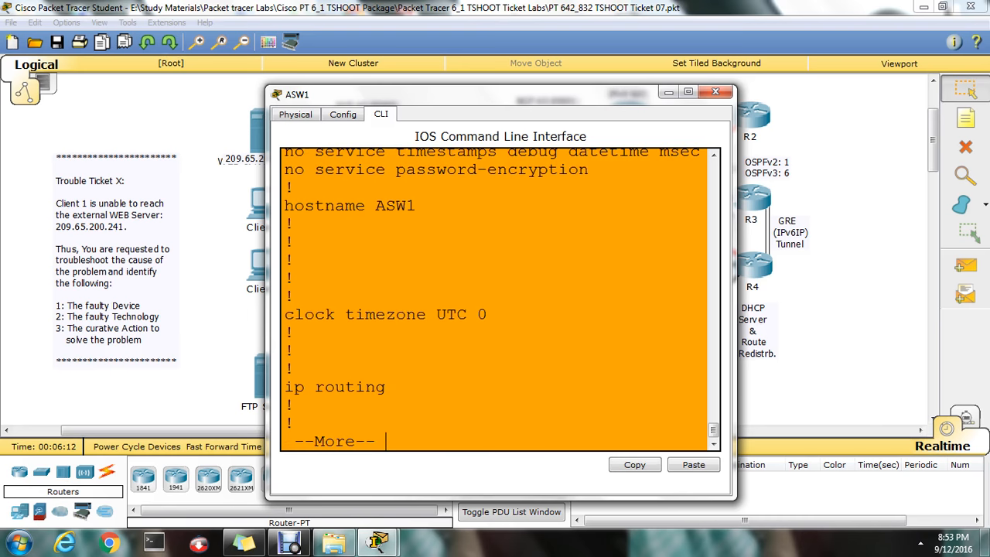
- Page through ASW1's running configuration as far as the Port-channel 13 and 23 interface sections
{"action": "key", "text": "Return"}
{"action": "key", "text": "Return"}
{"action": "key", "text": "Return"}
{"action": "key", "text": "Return"}
{"action": "key", "text": "Return"}
{"action": "key", "text": "Return"}
{"action": "key", "text": "Return"}
{"action": "key", "text": "Return"}
{"action": "key", "text": "Return"}
{"action": "key", "text": "Return"}
{"action": "key", "text": "Return"}
{"action": "key", "text": "Return"}
{"action": "key", "text": "Return"}
{"action": "key", "text": "Return"}
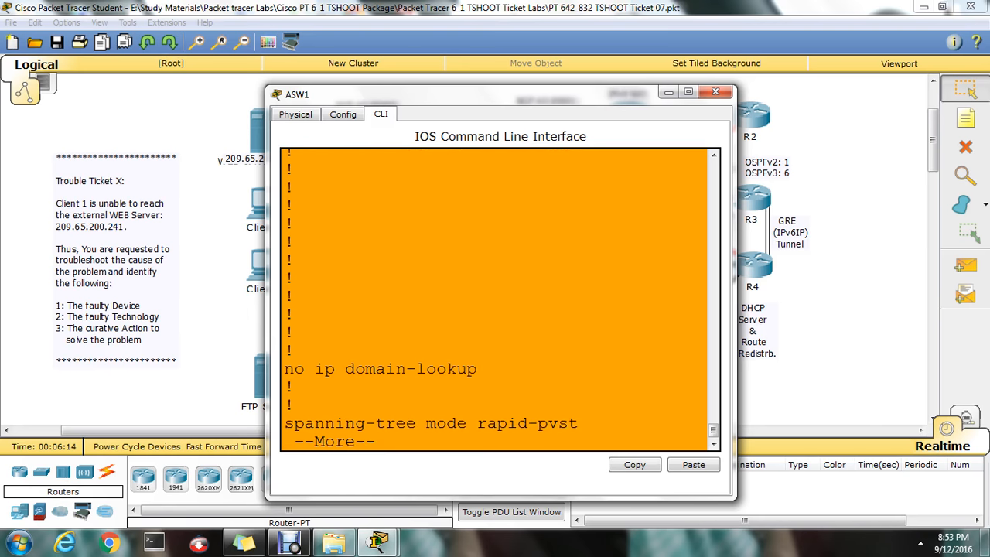
{"action": "key", "text": "Return"}
{"action": "key", "text": "Return"}
{"action": "key", "text": "Return"}
{"action": "key", "text": "Return"}
{"action": "key", "text": "Return"}
{"action": "key", "text": "Return"}
{"action": "key", "text": "Return"}
{"action": "key", "text": "Return"}
{"action": "key", "text": "Return"}
{"action": "key", "text": "Return"}
{"action": "key", "text": "Return"}
{"action": "key", "text": "Return"}
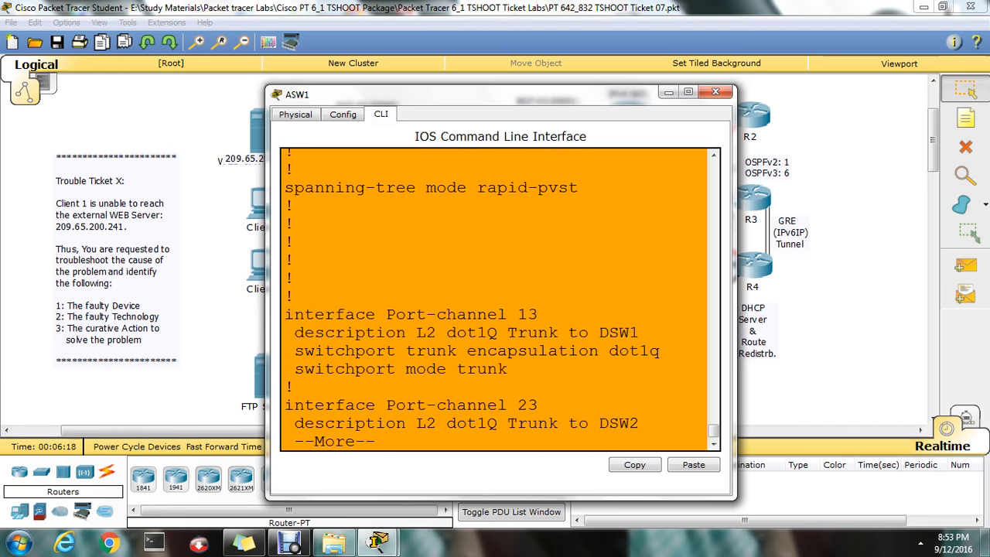
- Uncover the topology beside the ASW1 window and page the configuration on to the FastEthernet0/1 section
{"action": "left_click_drag", "start_coordinate": [464, 94], "coordinate": [727, 109]}
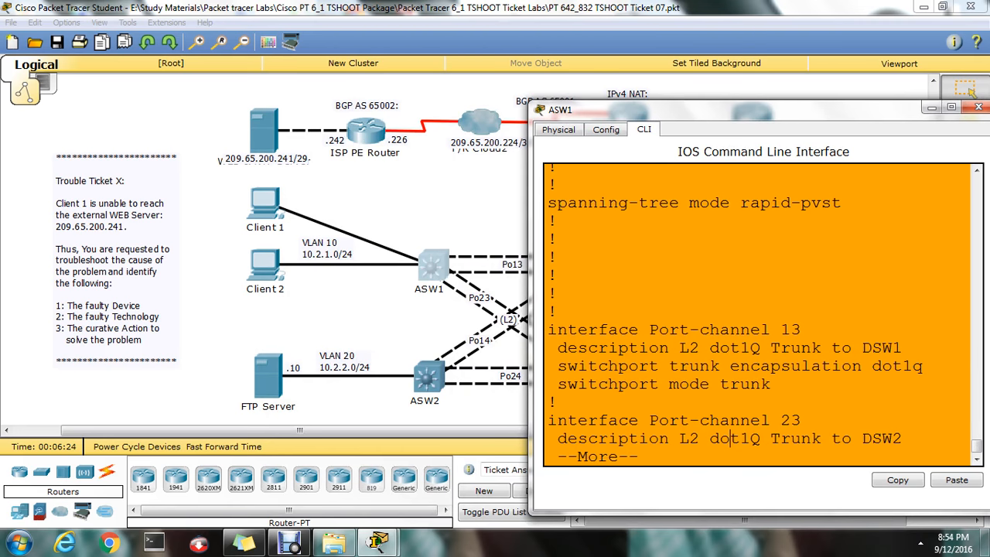
{"action": "key", "text": "Return"}
{"action": "key", "text": "Return"}
{"action": "key", "text": "Return"}
{"action": "key", "text": "Return"}
{"action": "key", "text": "Return"}
{"action": "key", "text": "Return"}
{"action": "key", "text": "Return"}
{"action": "key", "text": "Return"}
{"action": "key", "text": "Return"}
{"action": "key", "text": "Return"}
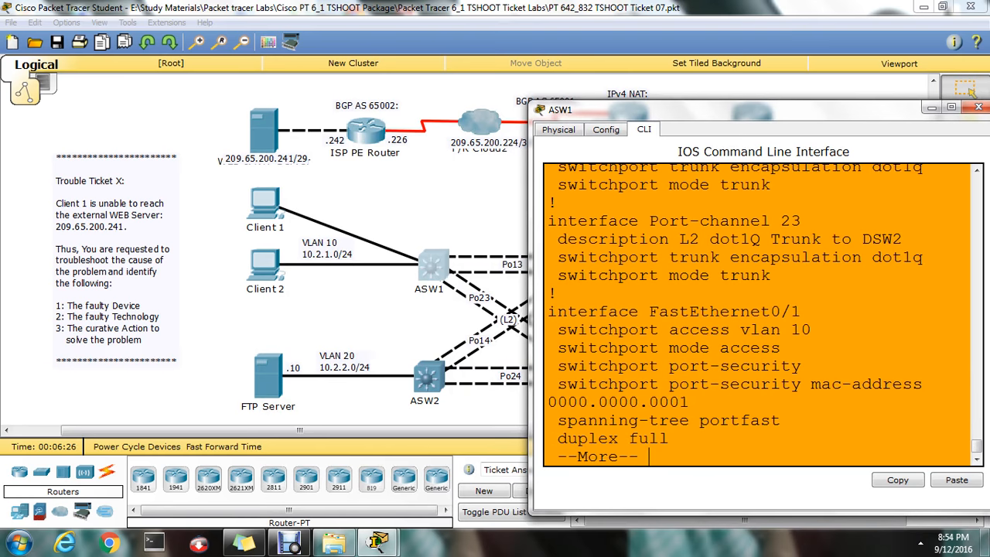
- Examine the FastEthernet0/1 settings on ASW1, highlighting the VLAN, port-security and allowed MAC address lines
{"action": "left_click_drag", "start_coordinate": [801, 310], "coordinate": [546, 311]}
{"action": "left_click", "coordinate": [801, 384]}
{"action": "left_click_drag", "start_coordinate": [781, 420], "coordinate": [649, 420]}
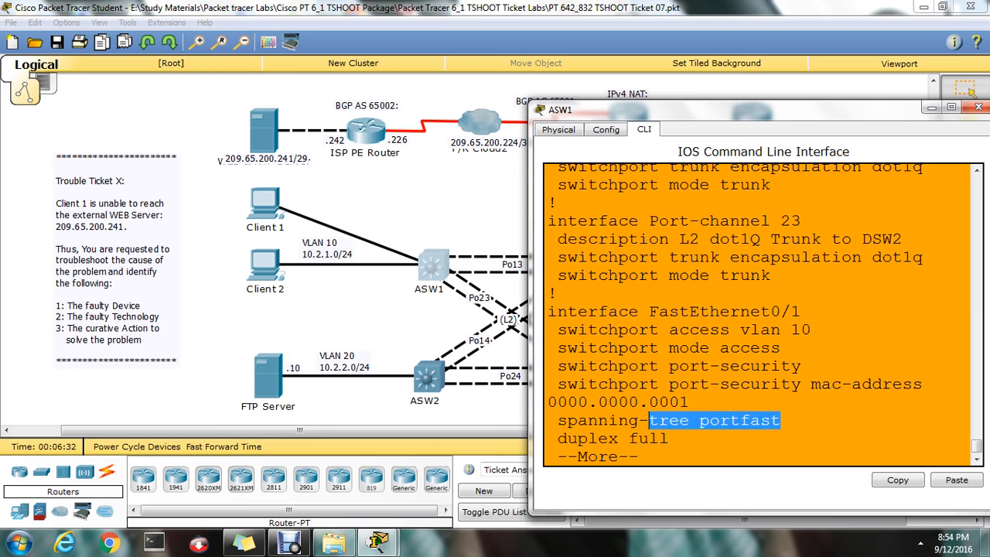
{"action": "left_click_drag", "start_coordinate": [680, 109], "coordinate": [409, 27]}
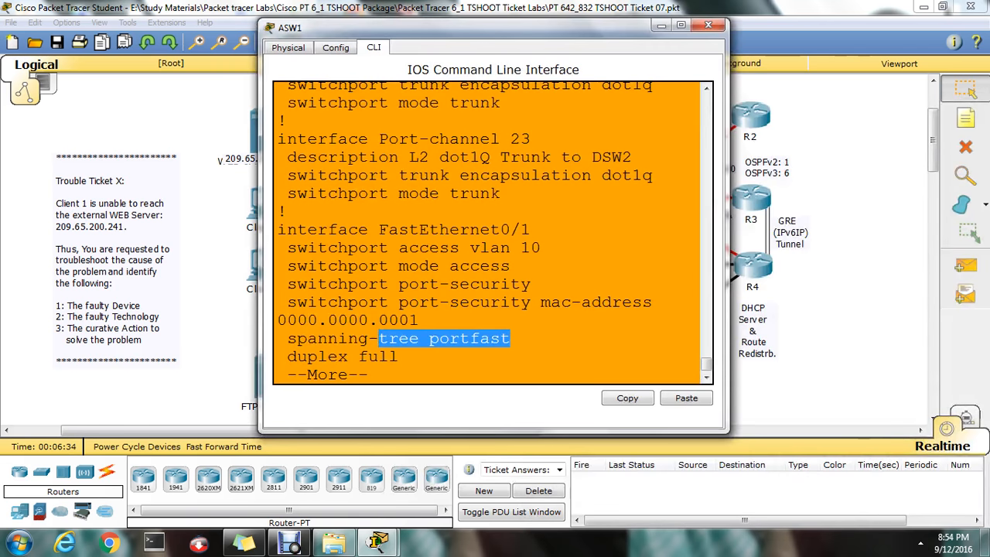
{"action": "left_click_drag", "start_coordinate": [288, 248], "coordinate": [531, 284]}
{"action": "left_click", "coordinate": [531, 286]}
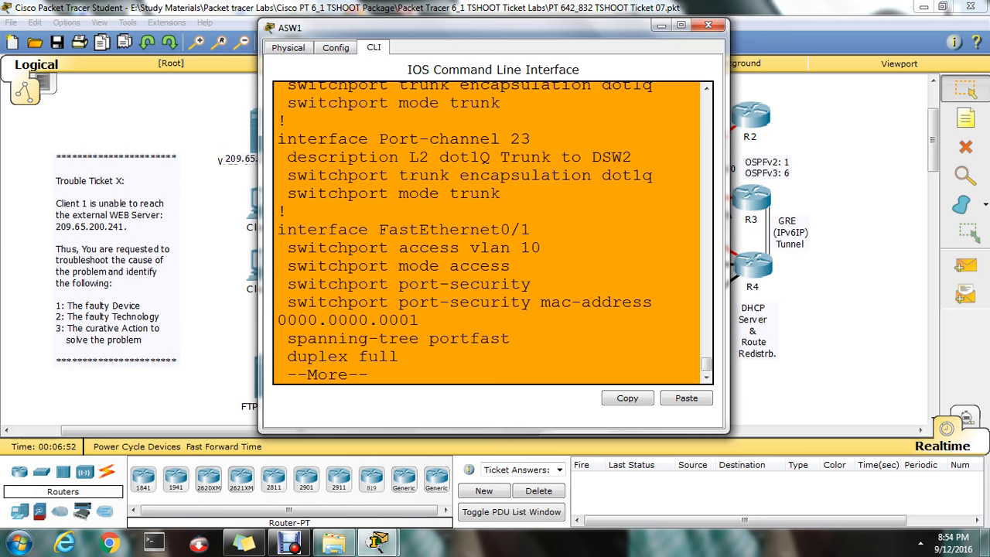
{"action": "left_click_drag", "start_coordinate": [418, 319], "coordinate": [286, 320]}
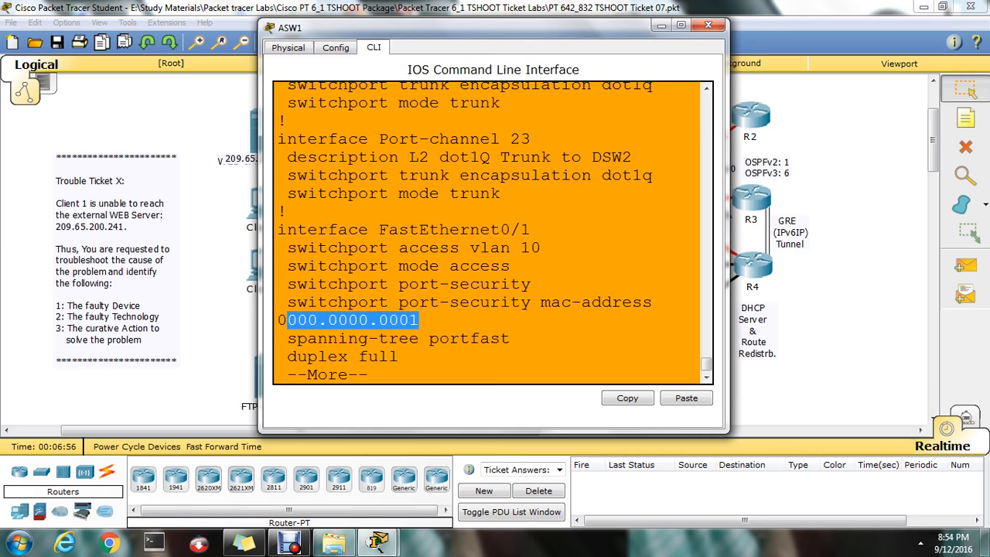
- Check Client 1's IP configuration, run "ipconfig /all" in its Command Prompt and highlight the physical address
{"action": "left_click", "coordinate": [708, 24]}
{"action": "left_click", "coordinate": [263, 202]}
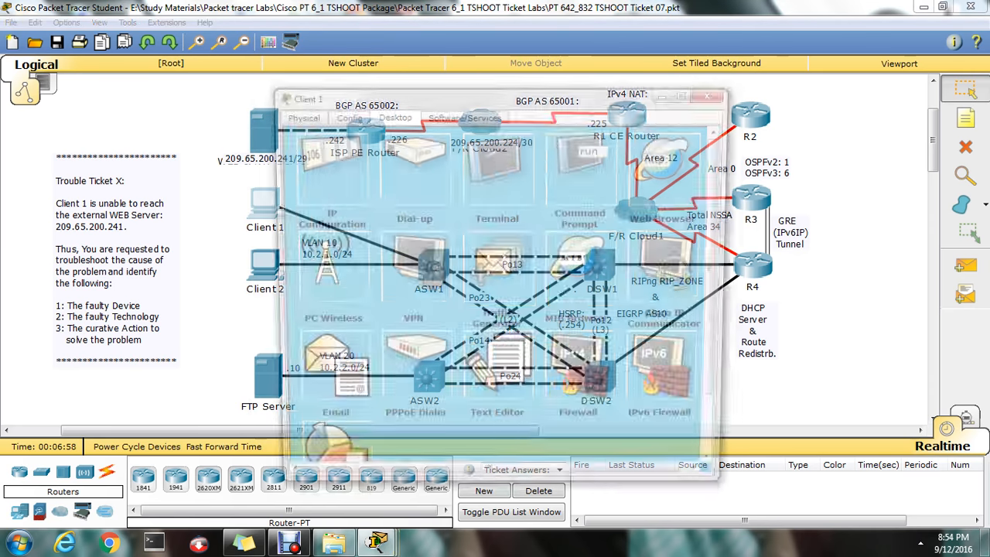
{"action": "left_click", "coordinate": [323, 166]}
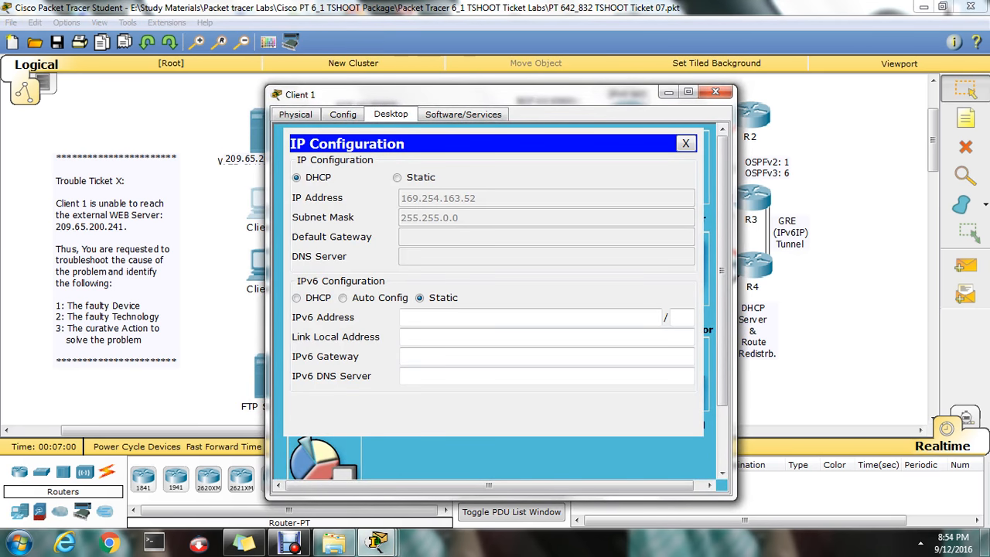
{"action": "left_click", "coordinate": [685, 143]}
{"action": "left_click", "coordinate": [687, 92]}
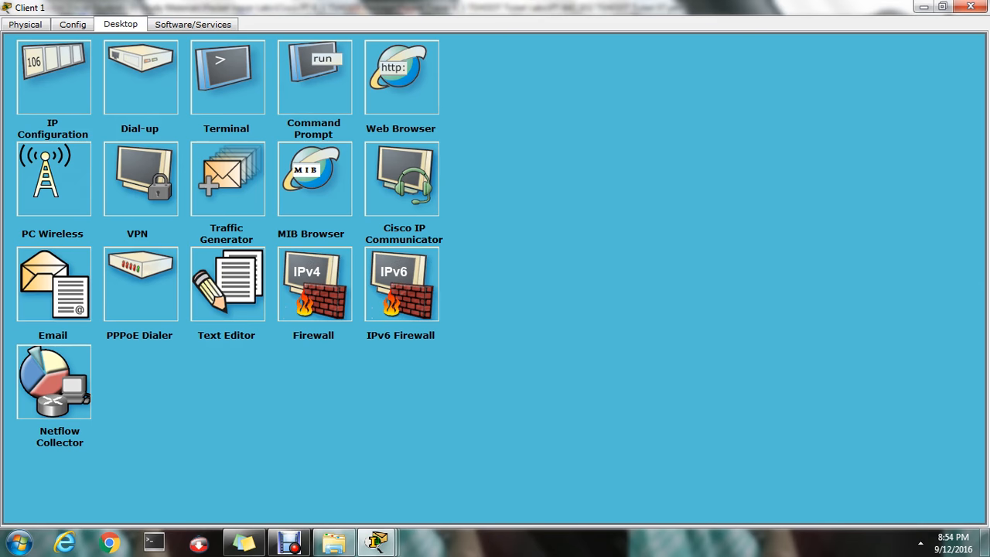
{"action": "left_click", "coordinate": [332, 83]}
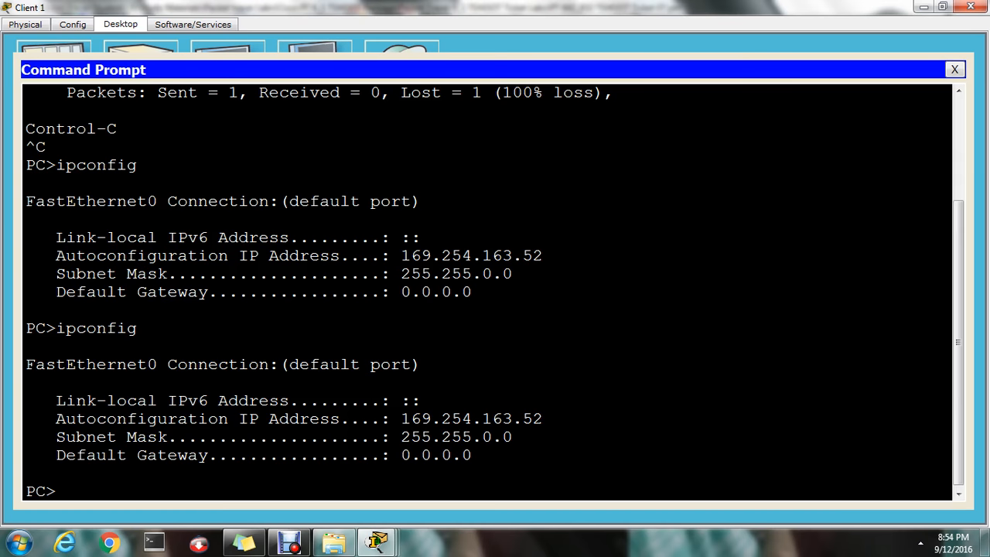
{"action": "type", "text": "ipconfig /all"}
{"action": "key", "text": "Return"}
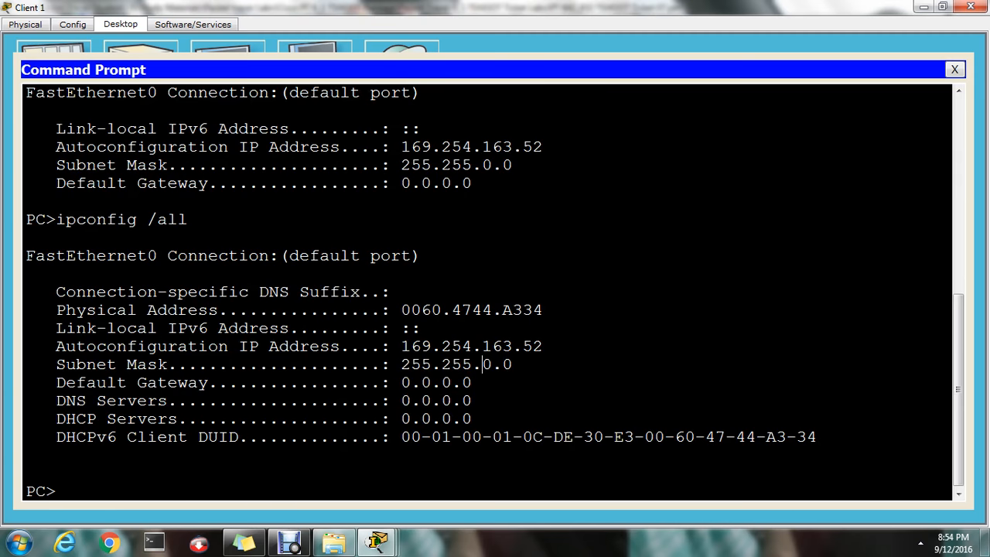
{"action": "left_click_drag", "start_coordinate": [544, 310], "coordinate": [400, 310]}
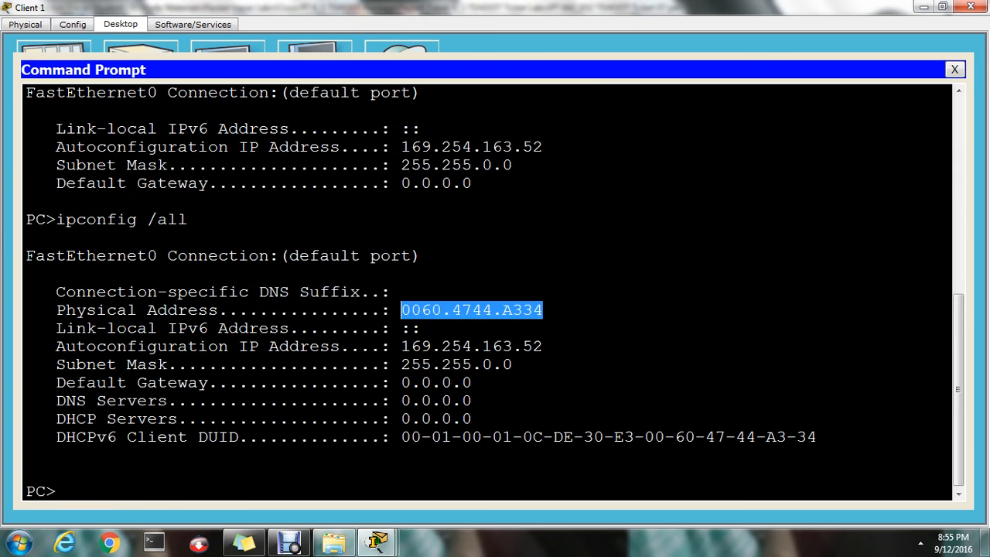
- Return to ASW1's command line, view the remaining FastEthernet0/1 lines and quit the configuration listing
{"action": "left_click", "coordinate": [377, 541]}
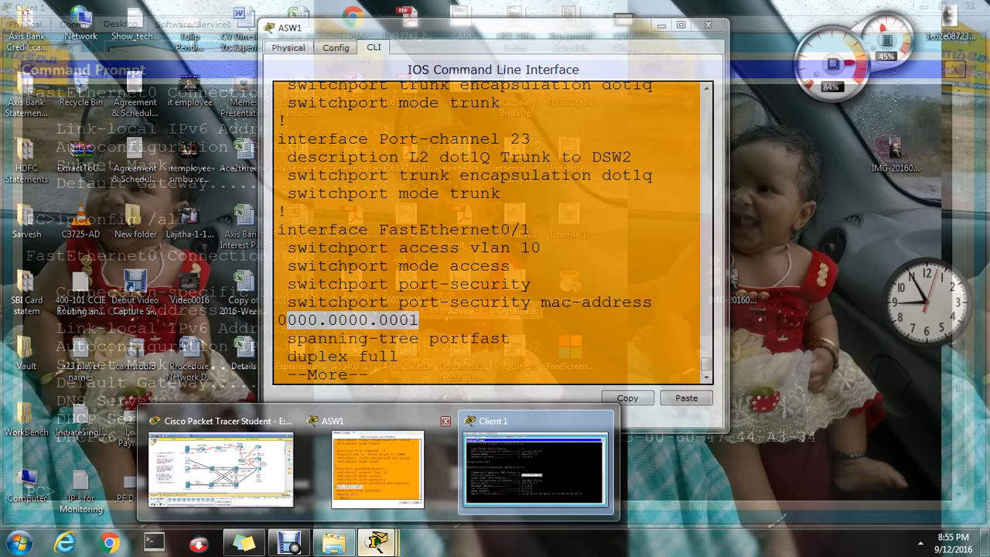
{"action": "left_click", "coordinate": [377, 468]}
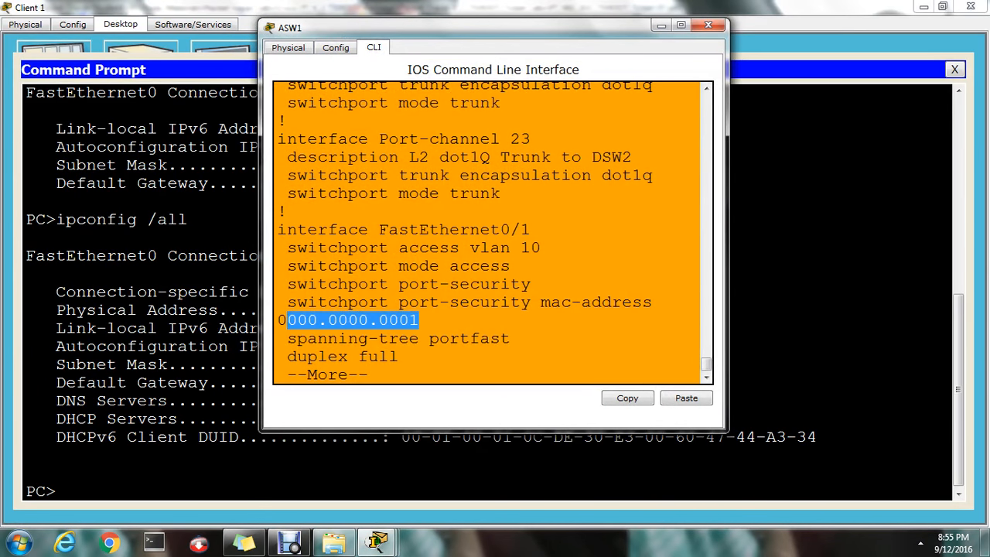
{"action": "left_click", "coordinate": [400, 356]}
{"action": "left_click_drag", "start_coordinate": [464, 27], "coordinate": [596, 55]}
{"action": "key", "text": "Return"}
{"action": "key", "text": "Return"}
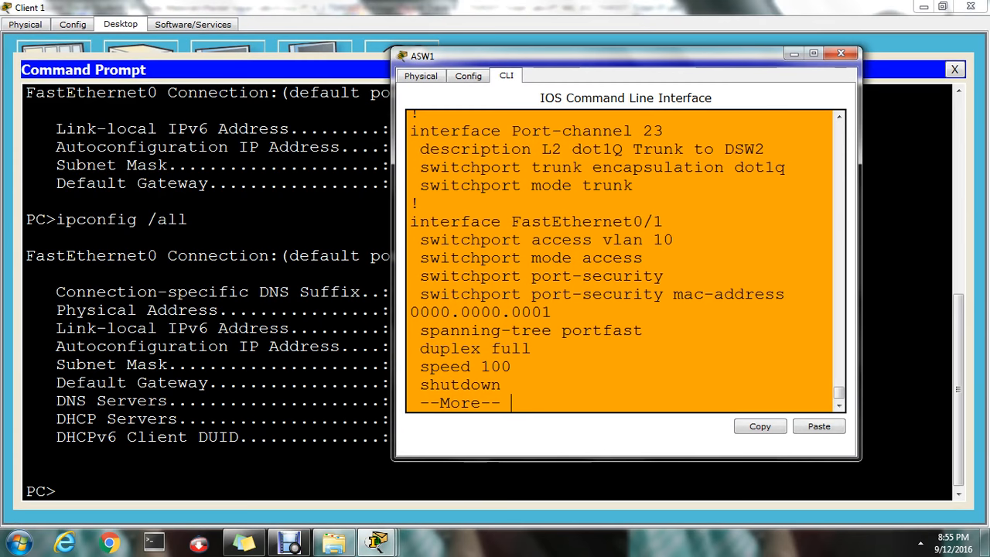
{"action": "type", "text": "q"}
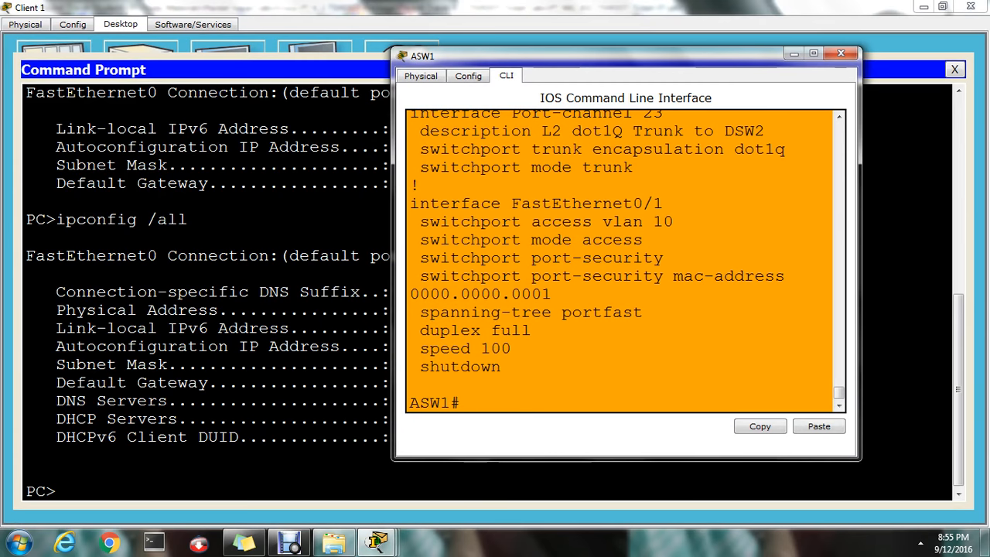
- Enter global configuration mode on ASW1 and open interface fastEthernet 0/1 for configuration
{"action": "type", "text": "conf t"}
{"action": "key", "text": "Return"}
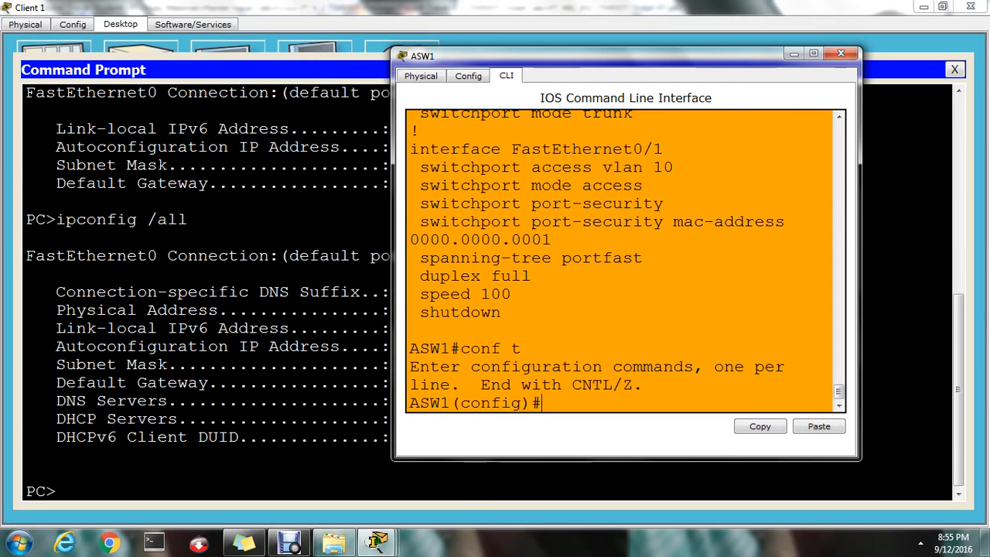
{"action": "type", "text": "int"}
{"action": "key", "text": "Tab"}
{"action": "type", "text": "fa"}
{"action": "key", "text": "Tab"}
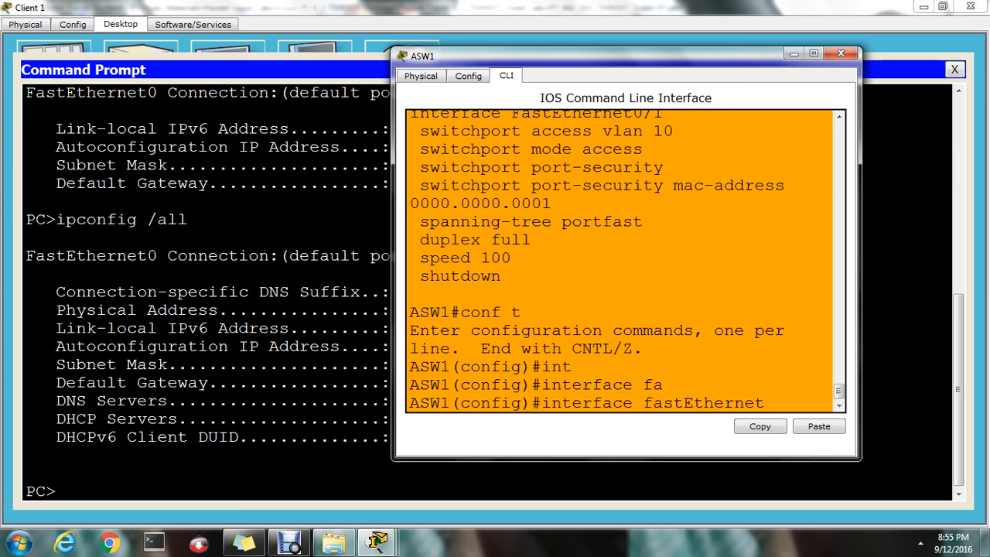
{"action": "type", "text": "0/1"}
{"action": "key", "text": "Return"}
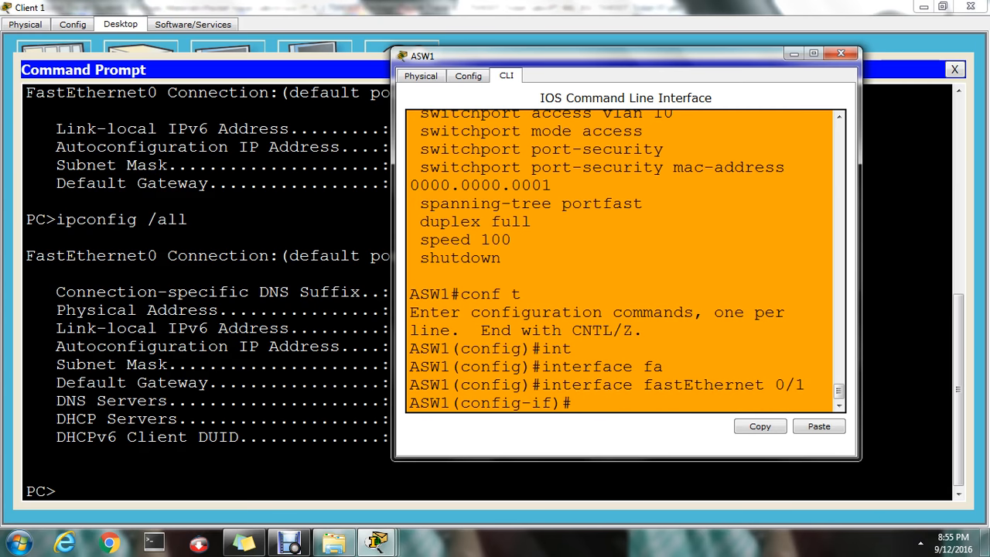
- Remove the port-security MAC address 0000.0000.0001 from FastEthernet0/1 with the "no switchport port-security mac-address" command
{"action": "type", "text": "no swi"}
{"action": "key", "text": "Tab"}
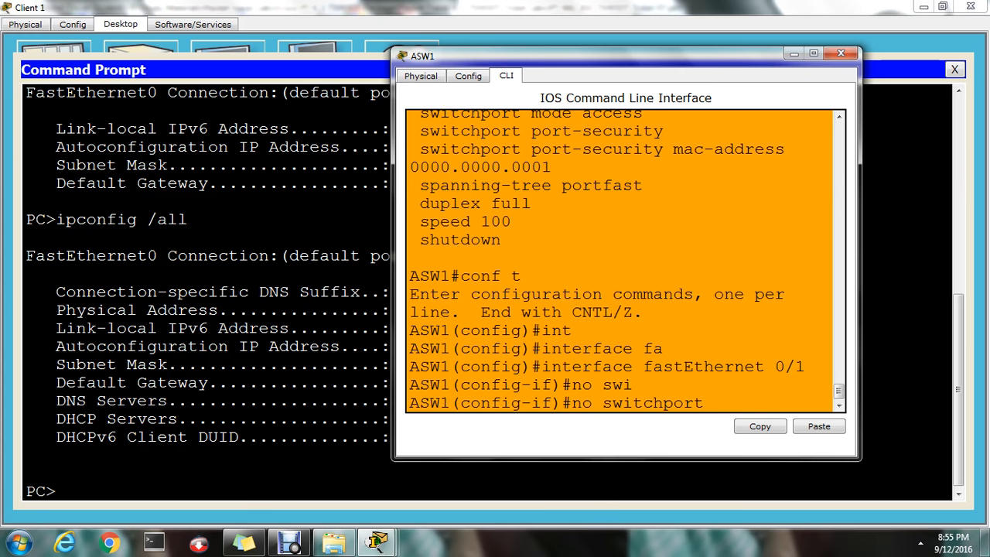
{"action": "type", "text": "po"}
{"action": "key", "text": "Tab"}
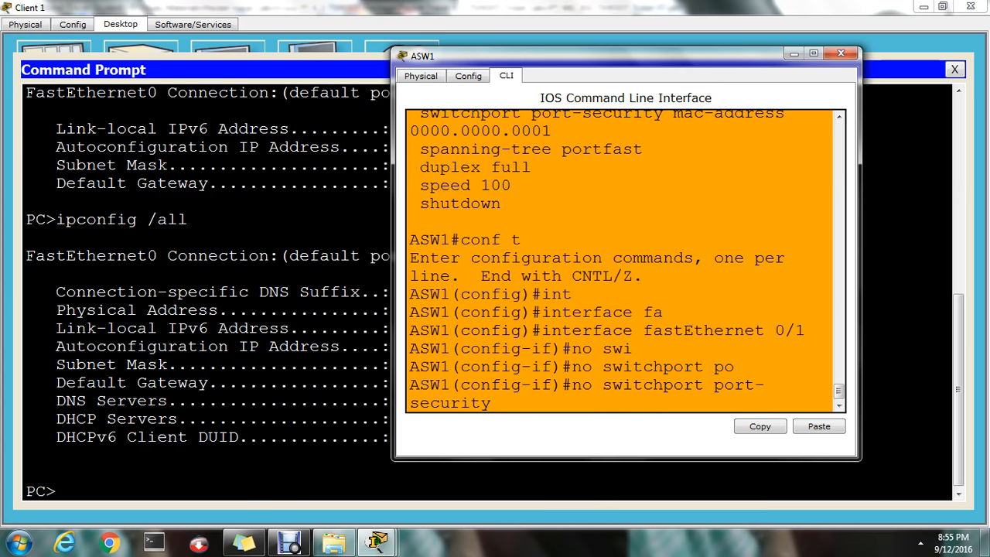
{"action": "type", "text": "mac"}
{"action": "key", "text": "Tab"}
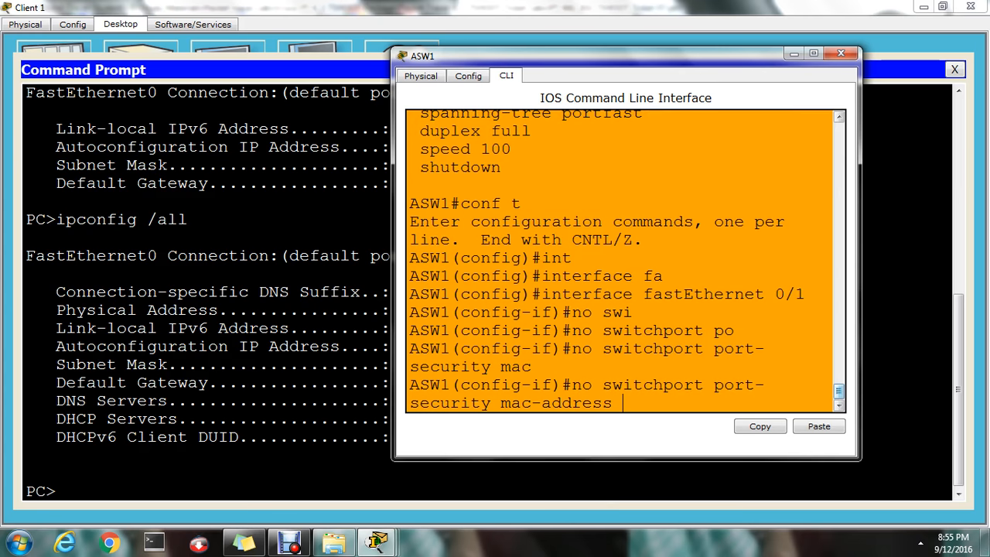
{"action": "scroll", "coordinate": [624, 261], "scroll_direction": "up", "scroll_amount": 1}
{"action": "scroll", "coordinate": [624, 261], "scroll_direction": "down", "scroll_amount": 1}
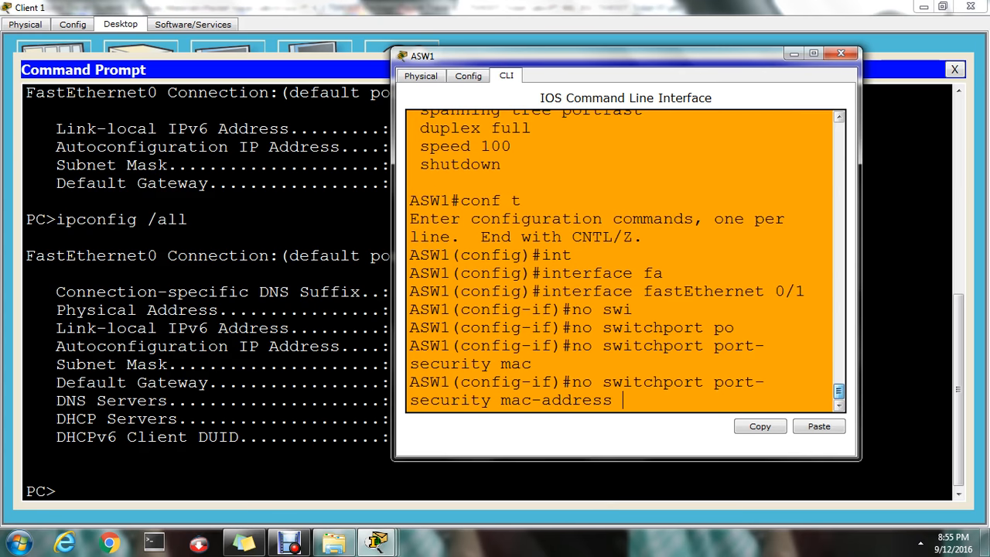
{"action": "type", "text": "0000"}
{"action": "scroll", "coordinate": [625, 260], "scroll_direction": "up", "scroll_amount": 2}
{"action": "scroll", "coordinate": [625, 260], "scroll_direction": "down", "scroll_amount": 2}
{"action": "type", "text": ".0000"}
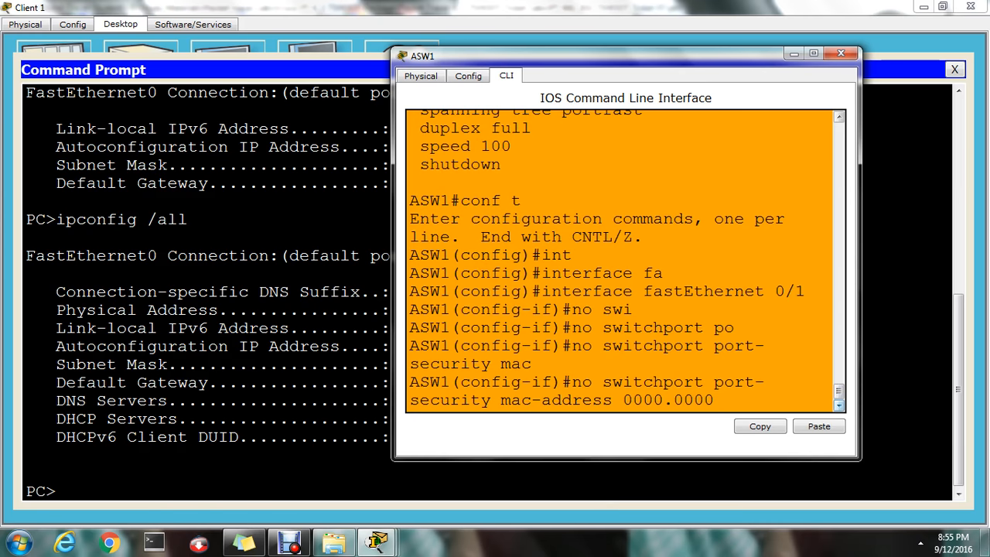
{"action": "key", "text": "BackSpace"}
{"action": "type", "text": "1"}
{"action": "key", "text": "Return"}
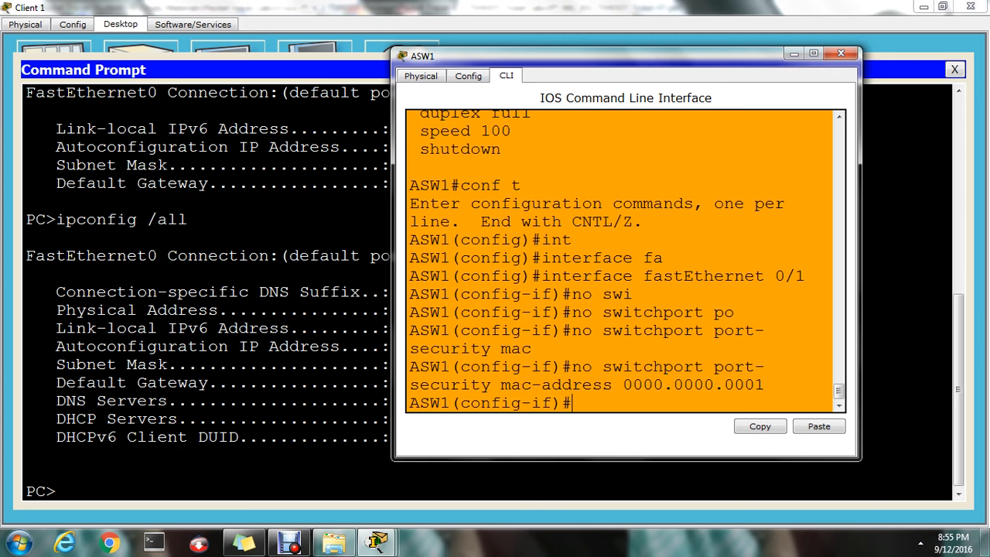
- Try to assign Client 1's physical address to FastEthernet0/1 with "switchport port-security mac-address 0060:4744:A334" on ASW1
{"action": "left_click_drag", "start_coordinate": [626, 55], "coordinate": [766, 77]}
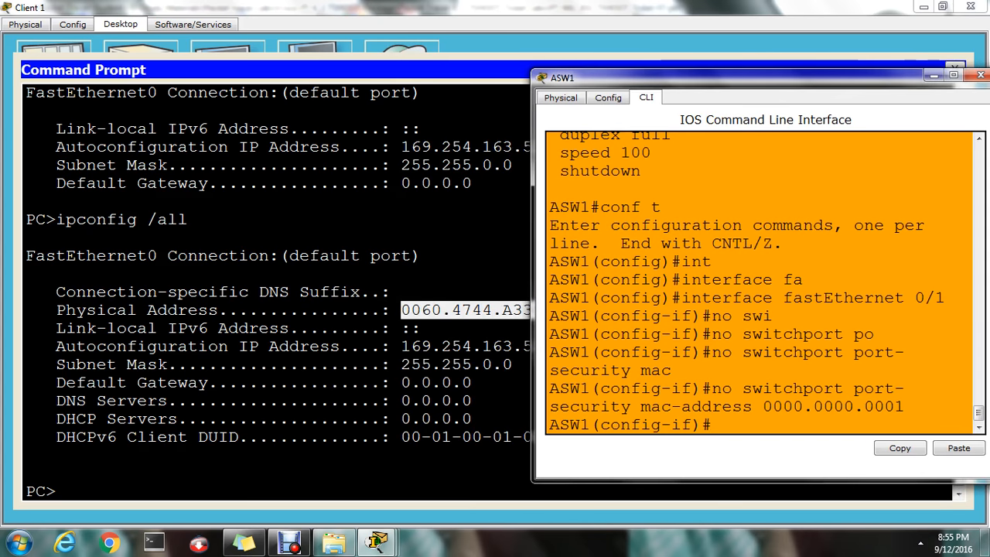
{"action": "type", "text": "swi"}
{"action": "key", "text": "Tab"}
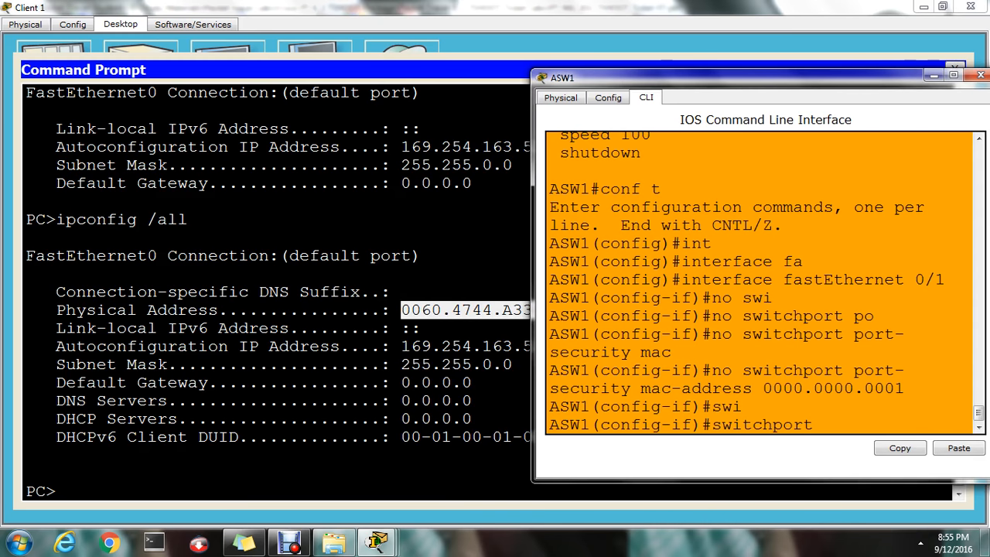
{"action": "type", "text": "po"}
{"action": "key", "text": "Tab"}
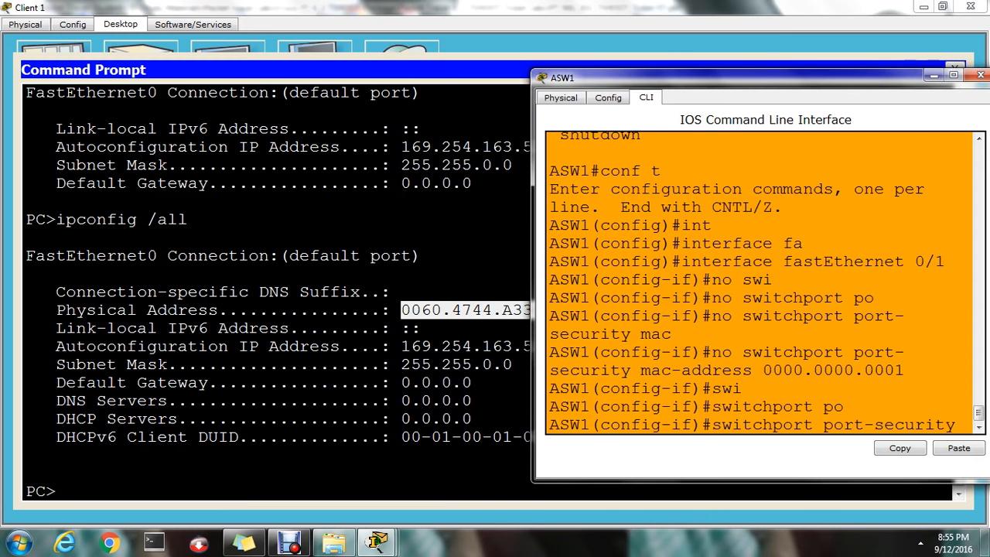
{"action": "type", "text": "mac"}
{"action": "key", "text": "Tab"}
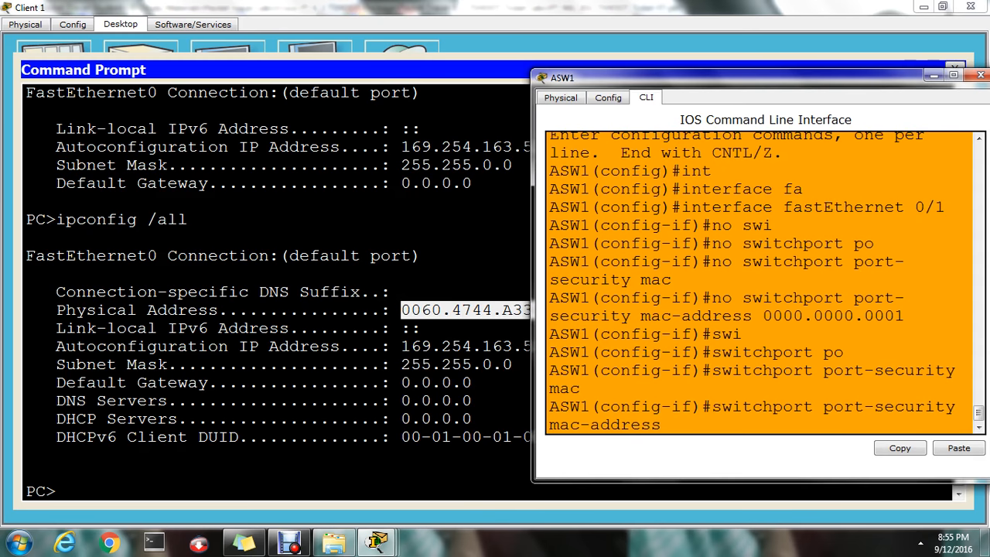
{"action": "type", "text": "0060:4744:a33"}
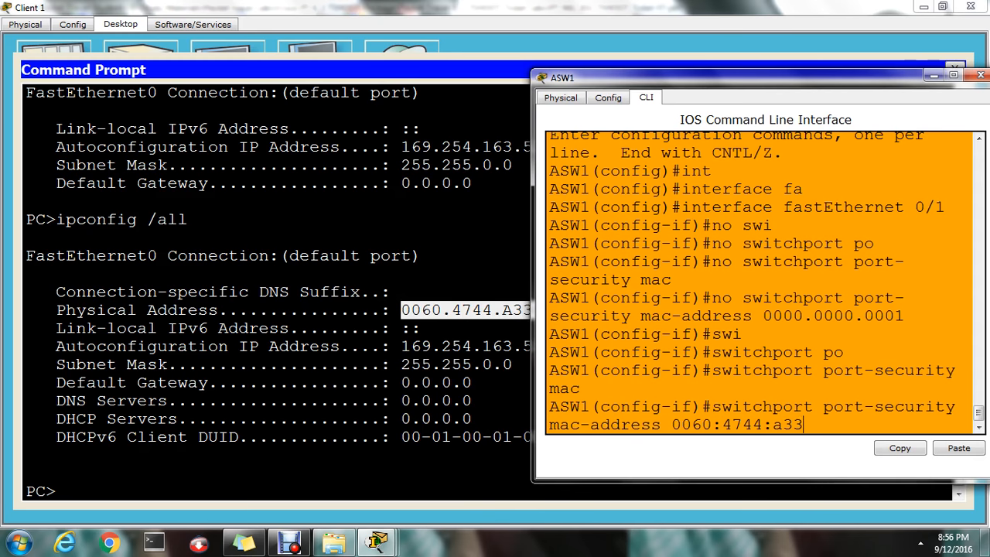
{"action": "key", "text": "BackSpace"}
{"action": "key", "text": "BackSpace"}
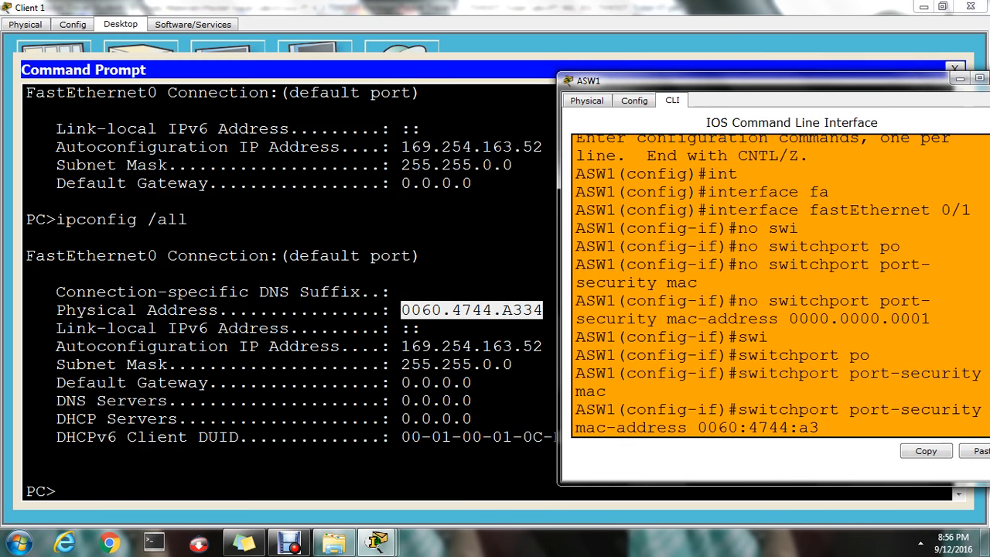
{"action": "key", "text": "BackSpace"}
{"action": "type", "text": "a"}
{"action": "key", "text": "BackSpace"}
{"action": "type", "text": "A334"}
{"action": "key", "text": "Return"}
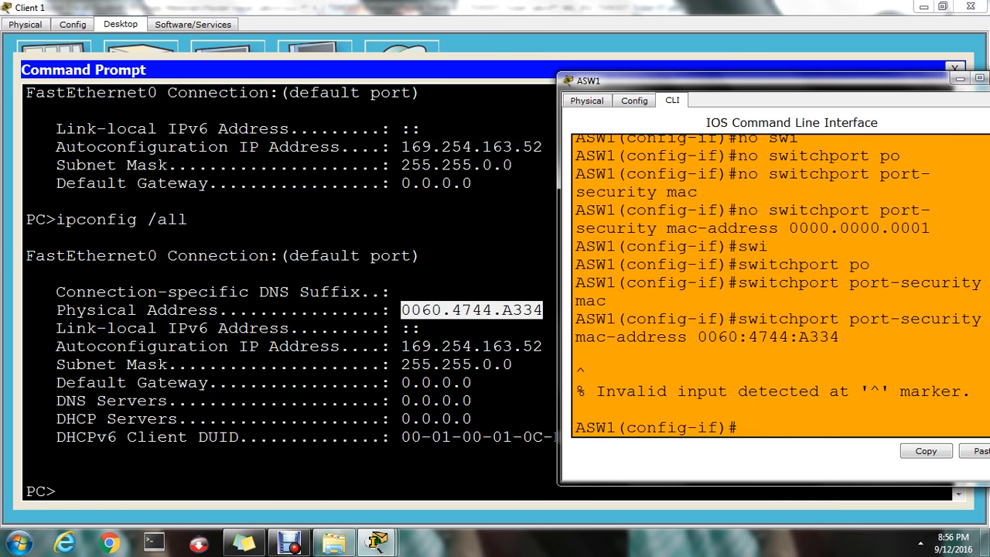
- Enlarge ASW1's command line window and list the available arguments of the "switchport port-security mac-address" command
{"action": "left_click_drag", "start_coordinate": [761, 80], "coordinate": [354, 80]}
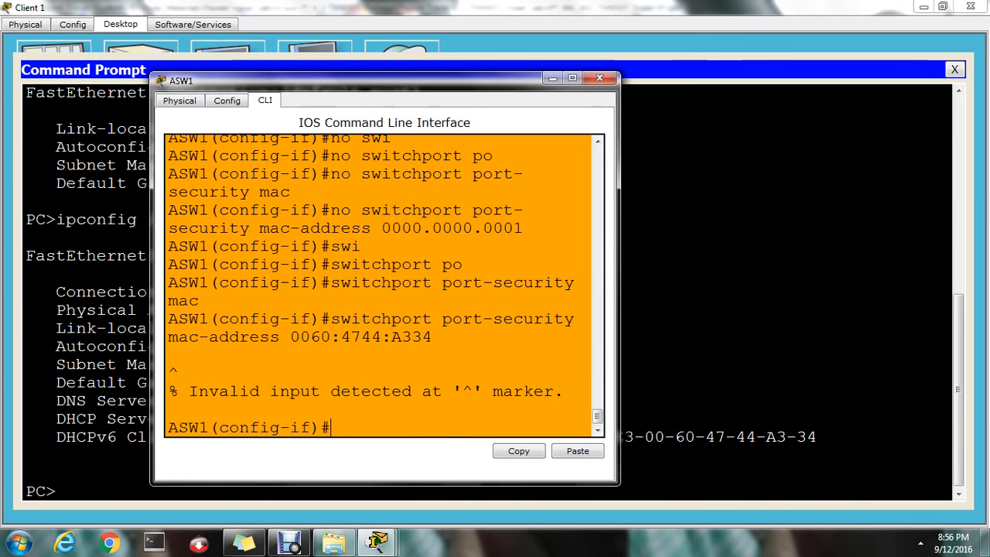
{"action": "left_click", "coordinate": [572, 78]}
{"action": "key", "text": "Up"}
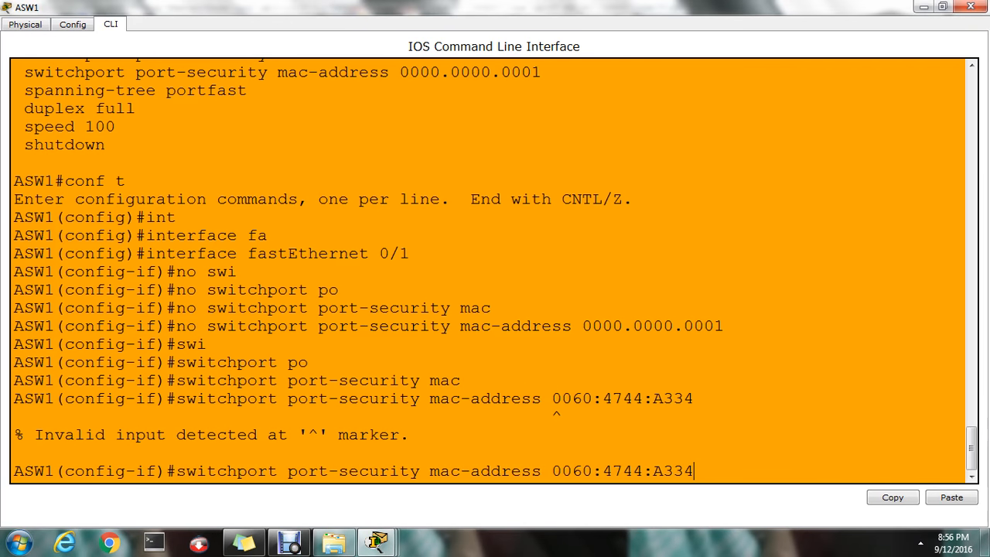
{"action": "key", "text": "BackSpace"}
{"action": "key", "text": "BackSpace"}
{"action": "key", "text": "BackSpace"}
{"action": "key", "text": "BackSpace"}
{"action": "key", "text": "BackSpace"}
{"action": "key", "text": "BackSpace"}
{"action": "key", "text": "BackSpace"}
{"action": "key", "text": "BackSpace"}
{"action": "key", "text": "BackSpace"}
{"action": "key", "text": "BackSpace"}
{"action": "key", "text": "BackSpace"}
{"action": "key", "text": "BackSpace"}
{"action": "key", "text": "BackSpace"}
{"action": "key", "text": "BackSpace"}
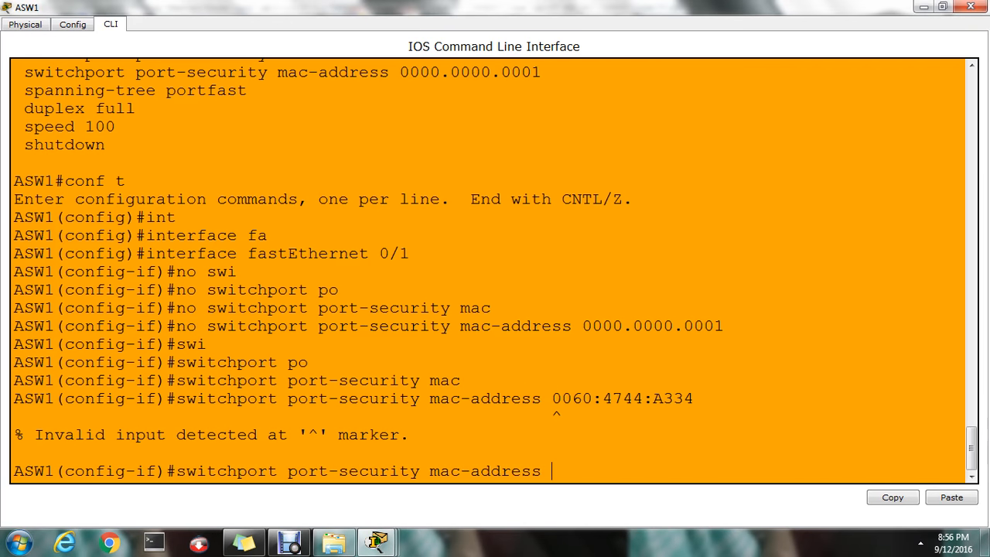
{"action": "type", "text": "?"}
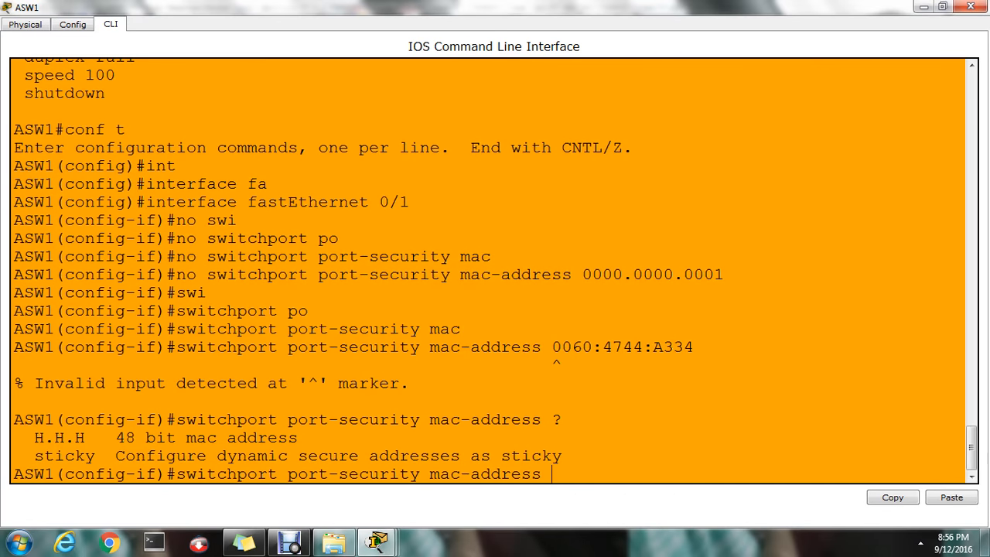
- Set FastEthernet0/1's port-security MAC address to 0006.4744.A334 and exit configuration mode on ASW1
{"action": "type", "text": "0006.4744.A"}
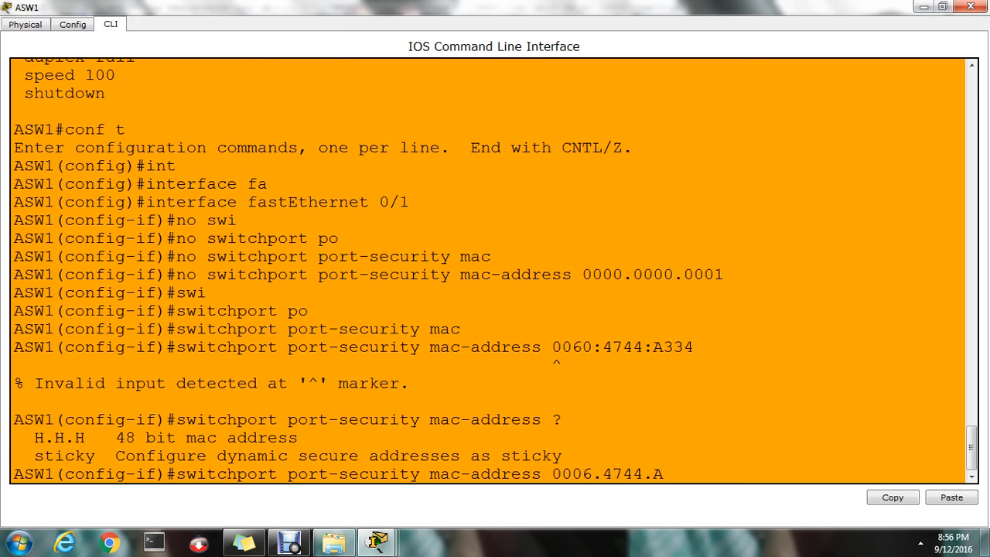
{"action": "type", "text": "334"}
{"action": "key", "text": "Return"}
{"action": "key", "text": "Return"}
{"action": "key", "text": "Return"}
{"action": "key", "text": "Return"}
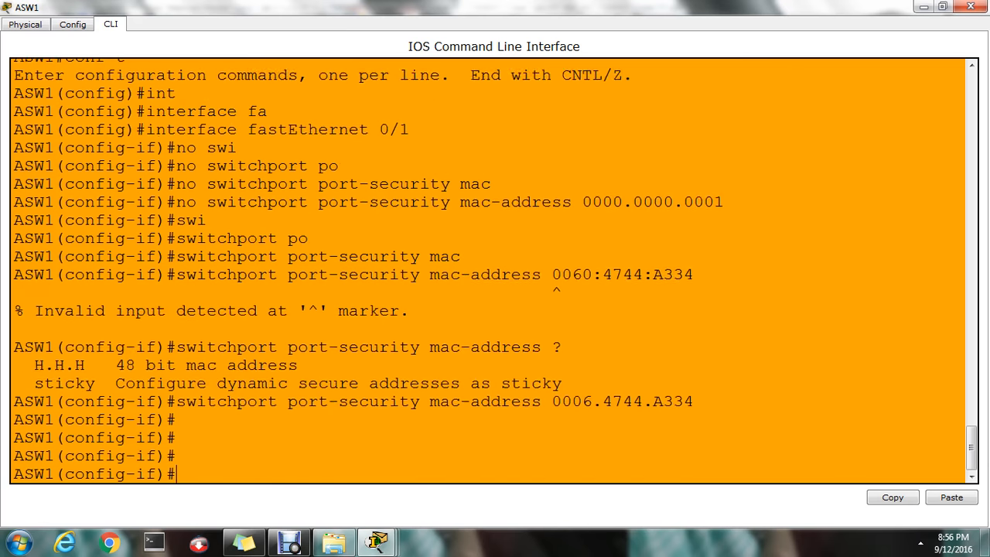
{"action": "key", "text": "ctrl+z"}
{"action": "key", "text": "Return"}
{"action": "key", "text": "Return"}
{"action": "key", "text": "Return"}
{"action": "key", "text": "Return"}
{"action": "key", "text": "Return"}
{"action": "key", "text": "Return"}
{"action": "key", "text": "Return"}
{"action": "key", "text": "Return"}
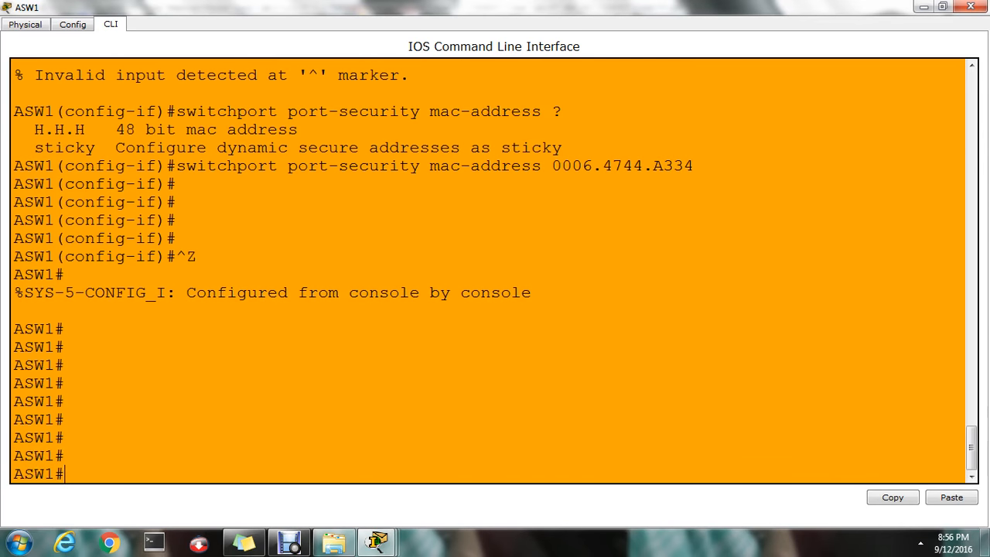
- Run "ipconfig /all" twice in Client 1's Command Prompt to check its addressing, and close the prompt
{"action": "mouse_move", "coordinate": [376, 541]}
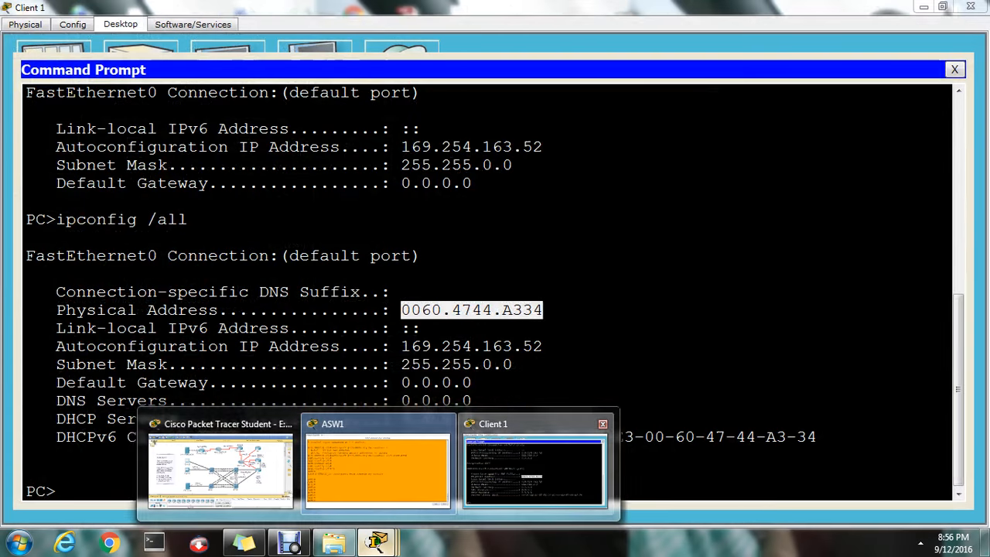
{"action": "left_click", "coordinate": [534, 464]}
{"action": "key", "text": "Up"}
{"action": "key", "text": "Return"}
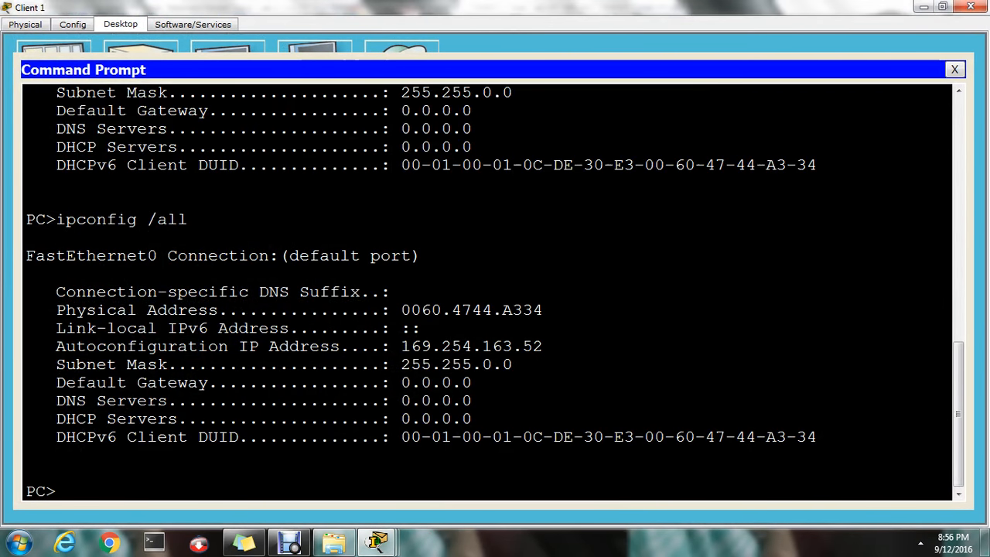
{"action": "key", "text": "Up"}
{"action": "key", "text": "Return"}
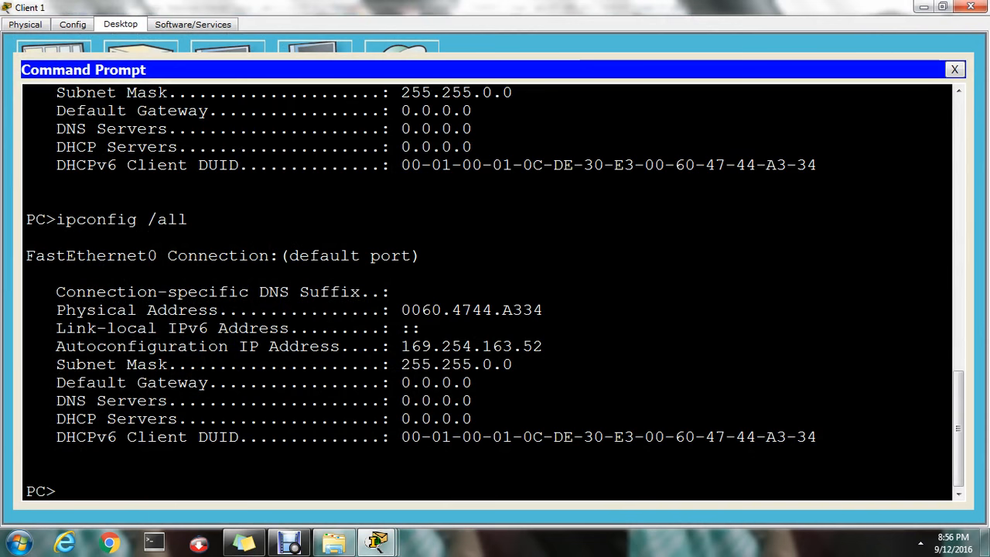
{"action": "left_click", "coordinate": [954, 69]}
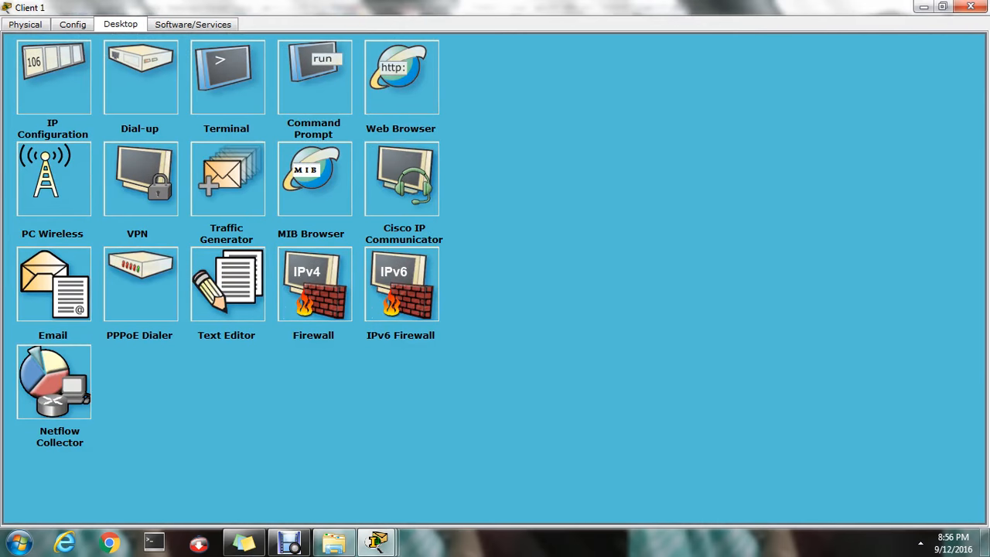
- In Client 1's IP Configuration, switch IPv4 addressing to Static and back to DHCP to request a new lease
{"action": "left_click", "coordinate": [53, 77]}
{"action": "left_click", "coordinate": [127, 87]}
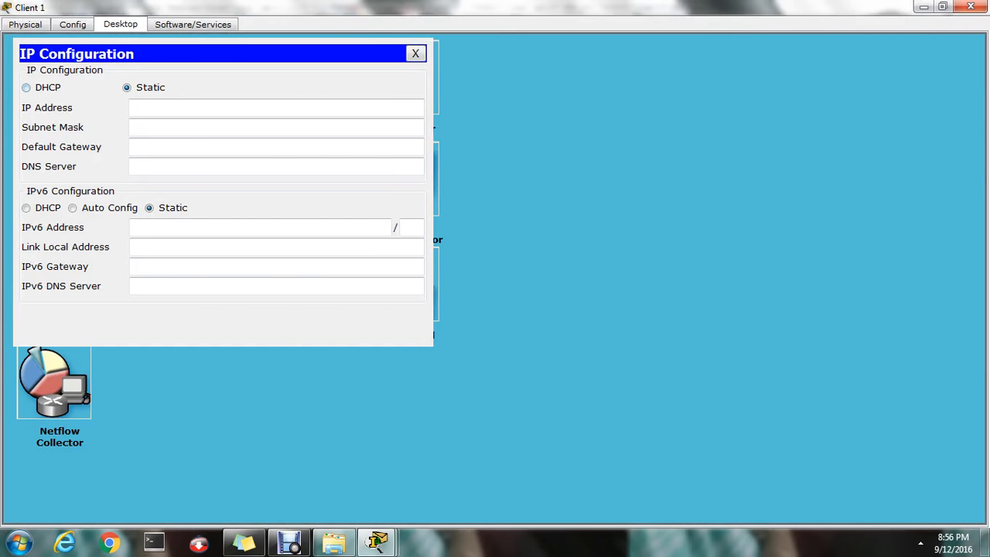
{"action": "left_click", "coordinate": [26, 87]}
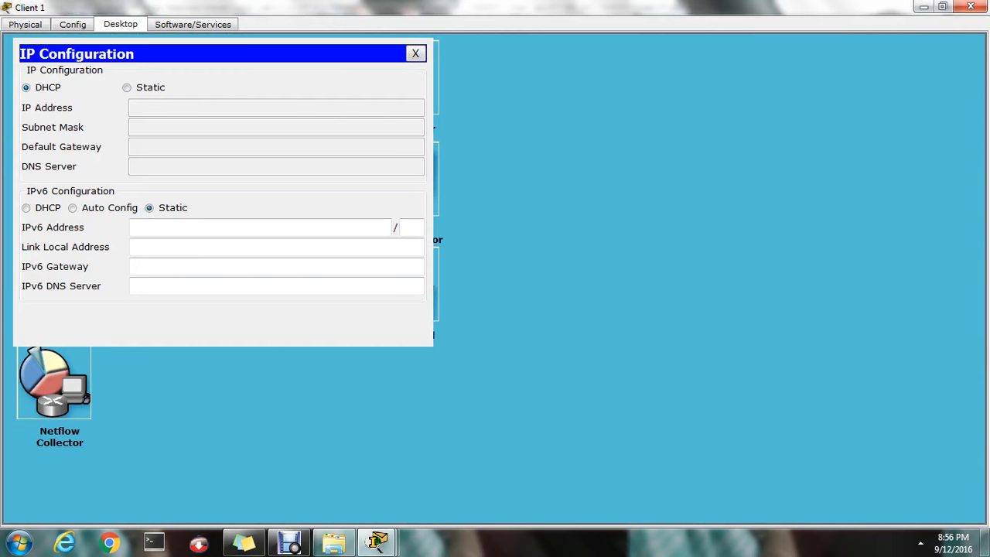
- Return to the topology, open router R4's command line and enter privileged mode
{"action": "left_click", "coordinate": [377, 543]}
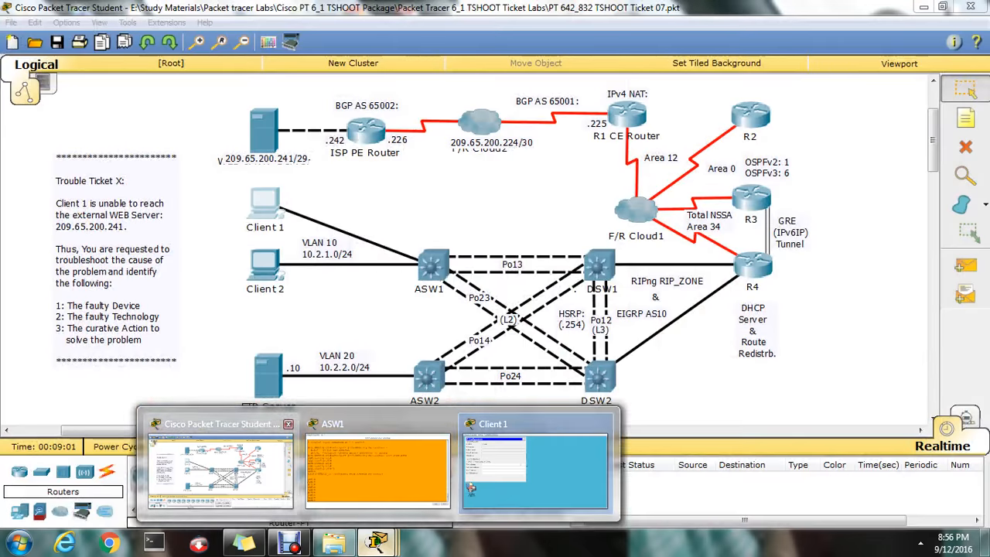
{"action": "left_click", "coordinate": [221, 468]}
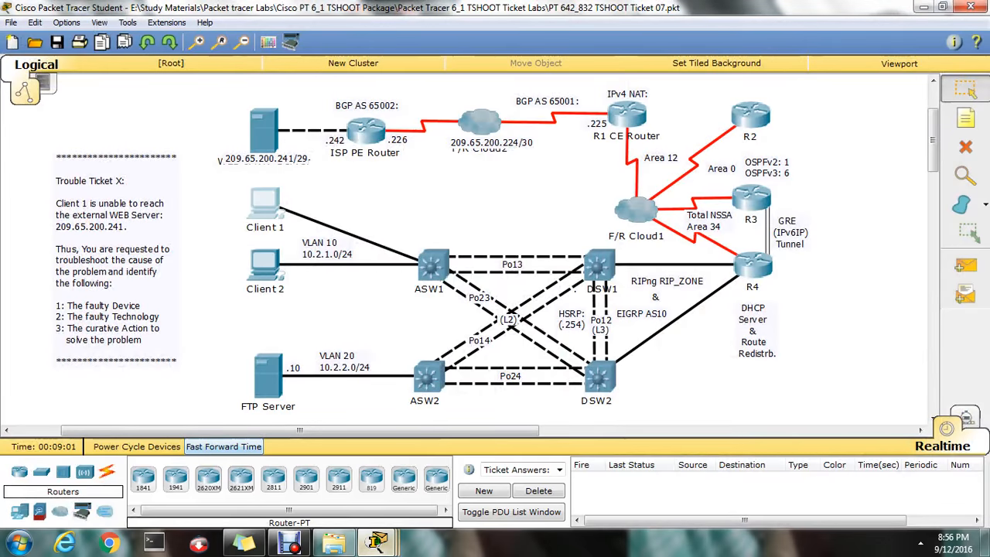
{"action": "key", "text": "alt+Tab"}
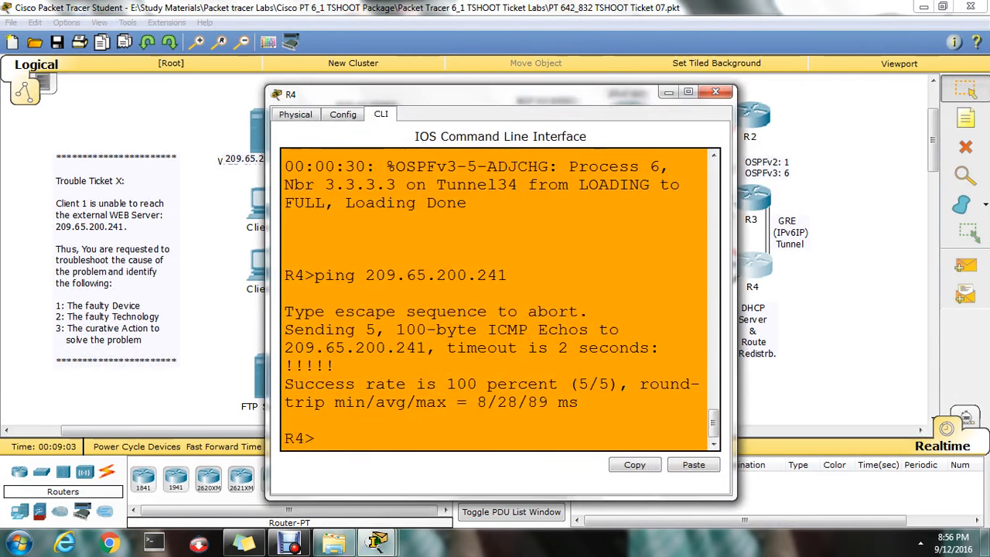
{"action": "key", "text": "Return"}
{"action": "key", "text": "Return"}
{"action": "type", "text": "E"}
{"action": "key", "text": "Return"}
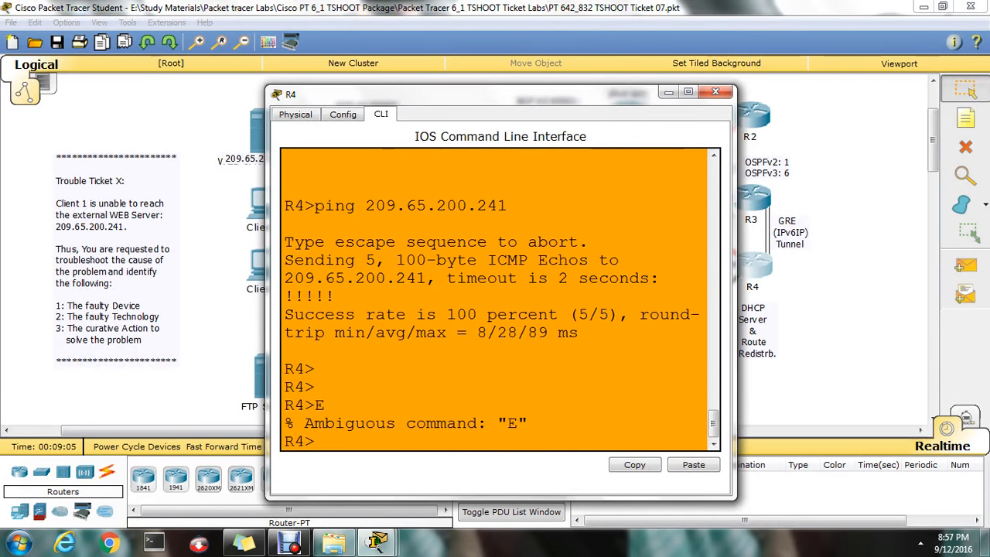
{"action": "type", "text": "en"}
{"action": "key", "text": "Return"}
- Run "sh ip dhcp binding" on R4, maximize its window and repeat the command several times to check for leases
{"action": "type", "text": "sh ip"}
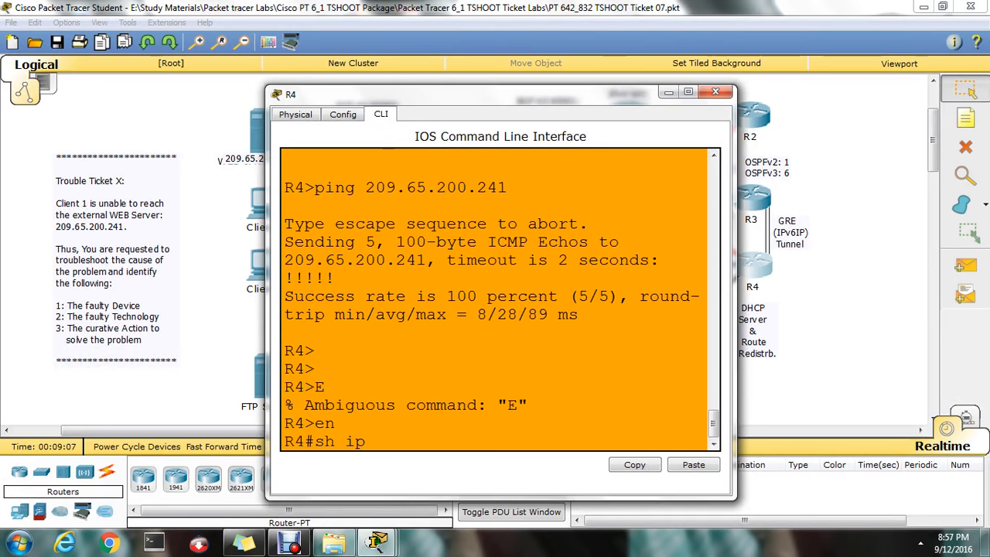
{"action": "type", "text": " dhc"}
{"action": "key", "text": "Tab"}
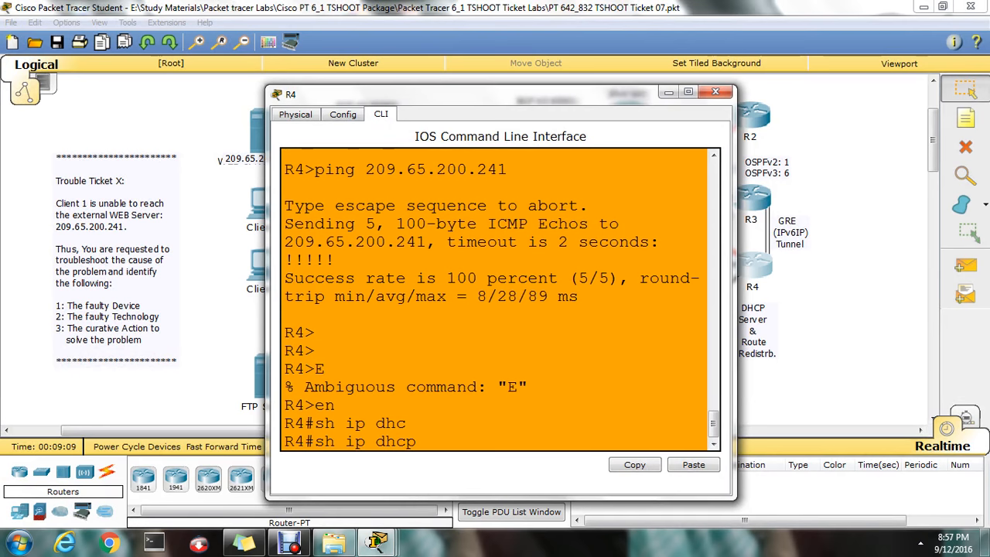
{"action": "type", "text": "bin"}
{"action": "key", "text": "Tab"}
{"action": "key", "text": "Return"}
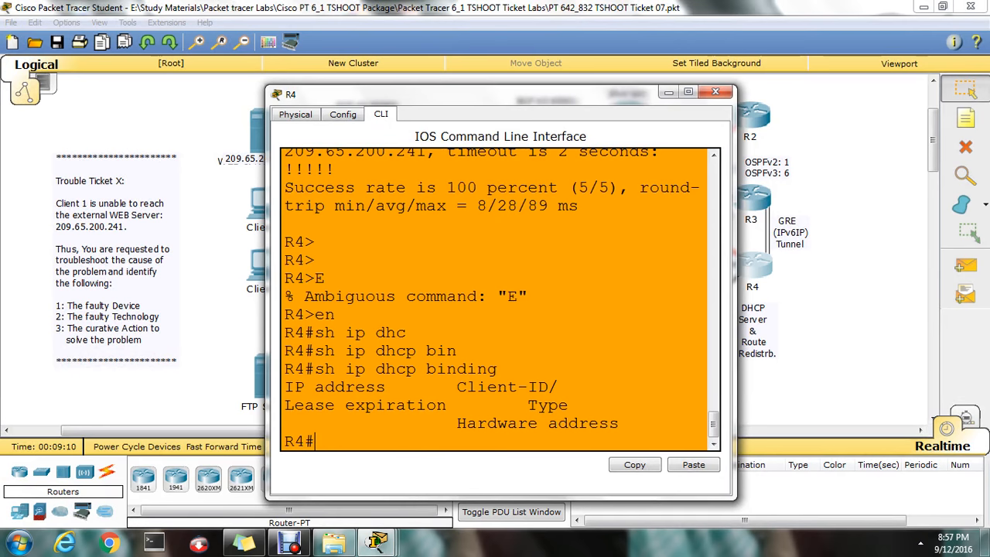
{"action": "left_click", "coordinate": [687, 92]}
{"action": "key", "text": "Up"}
{"action": "key", "text": "Return"}
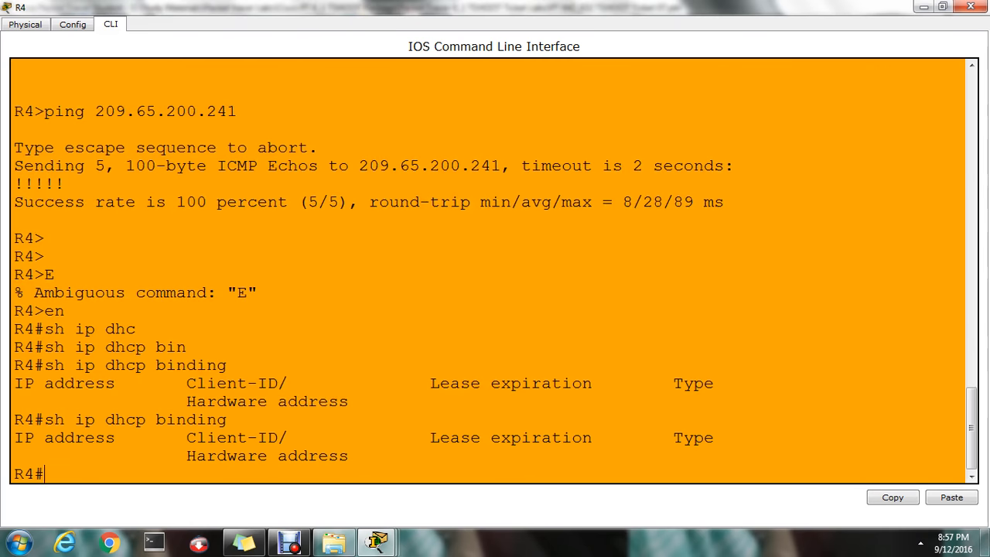
{"action": "key", "text": "Up"}
{"action": "key", "text": "Return"}
{"action": "key", "text": "Up"}
{"action": "key", "text": "Return"}
{"action": "key", "text": "Up"}
{"action": "key", "text": "Return"}
{"action": "key", "text": "Up"}
{"action": "key", "text": "Return"}
{"action": "key", "text": "Up"}
{"action": "key", "text": "Return"}
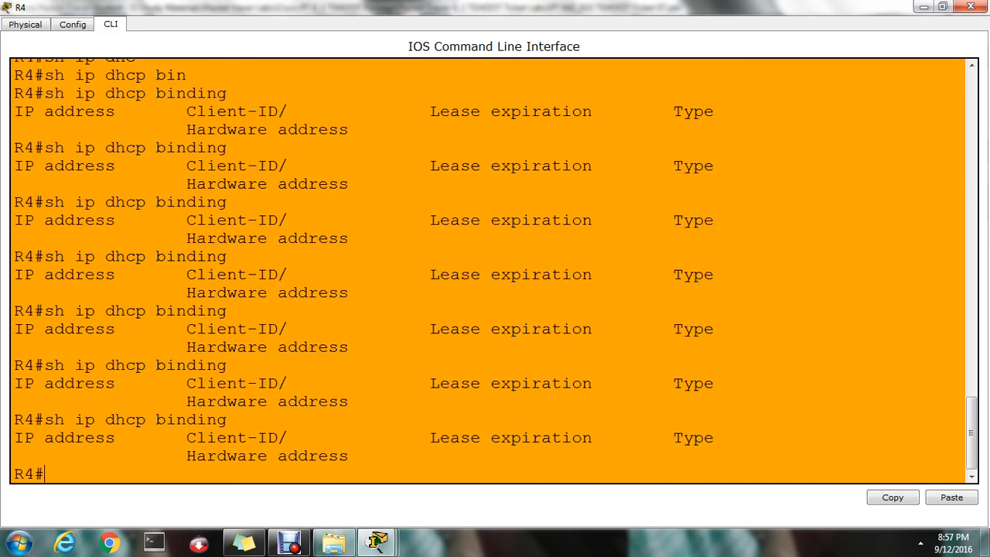
{"action": "key", "text": "Up"}
{"action": "key", "text": "Return"}
{"action": "key", "text": "Up"}
{"action": "key", "text": "Return"}
{"action": "key", "text": "Up"}
{"action": "key", "text": "Down"}
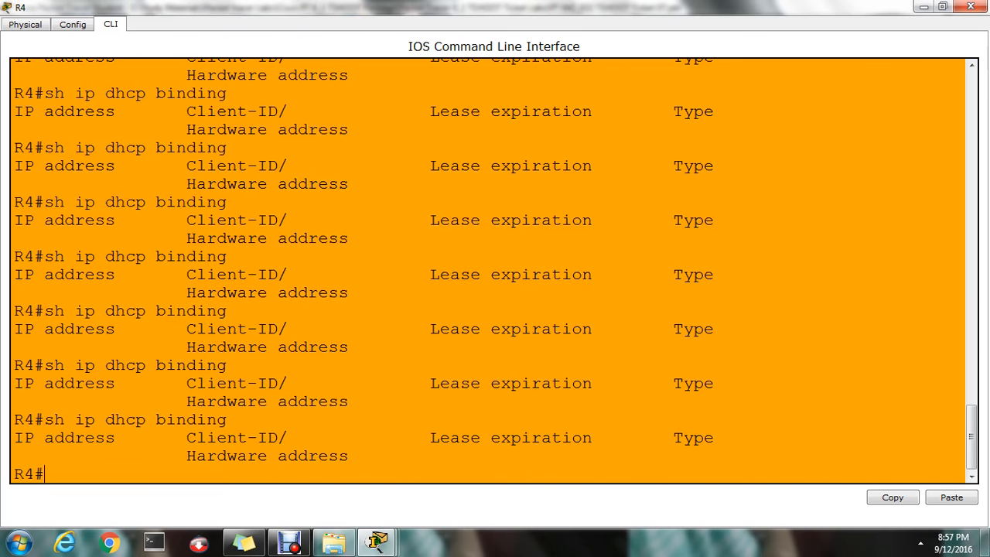
- Look at Client 1's IP Configuration, then return to ASW1's command line and enter global configuration mode
{"action": "mouse_move", "coordinate": [377, 543]}
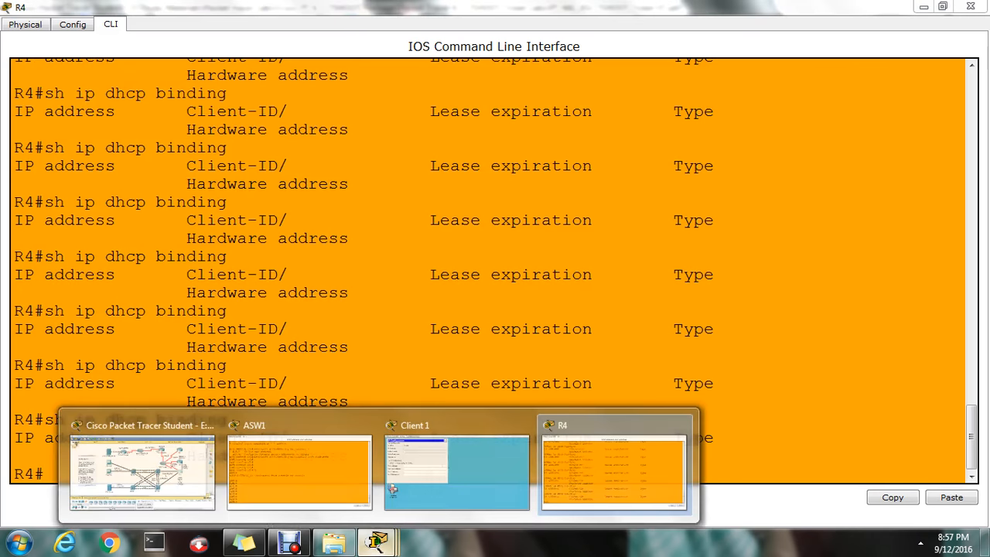
{"action": "left_click", "coordinate": [458, 456]}
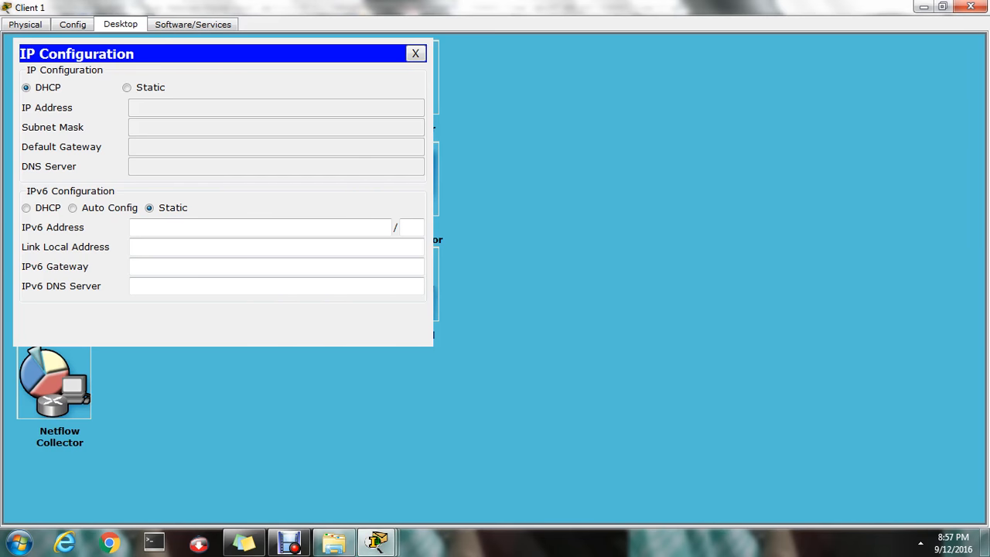
{"action": "mouse_move", "coordinate": [376, 543]}
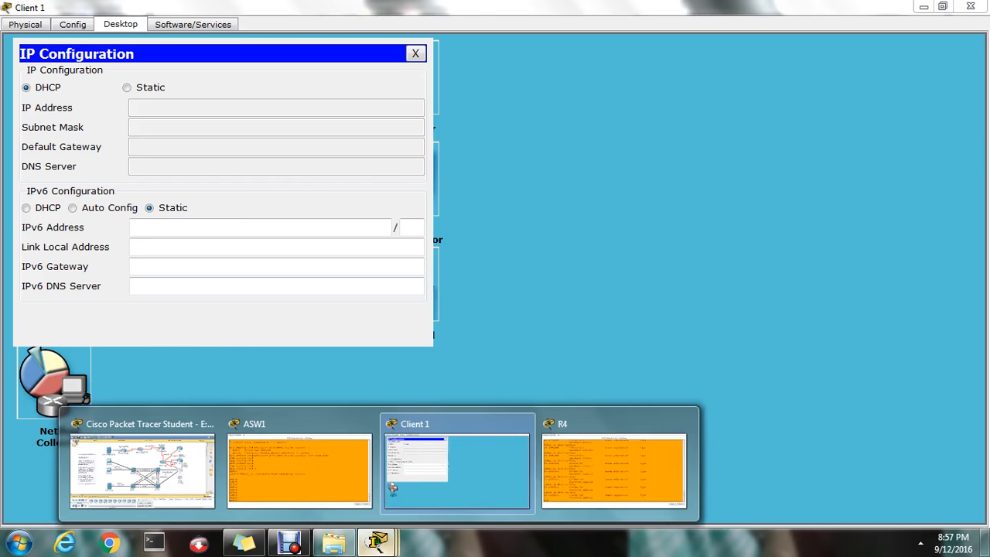
{"action": "left_click", "coordinate": [263, 448]}
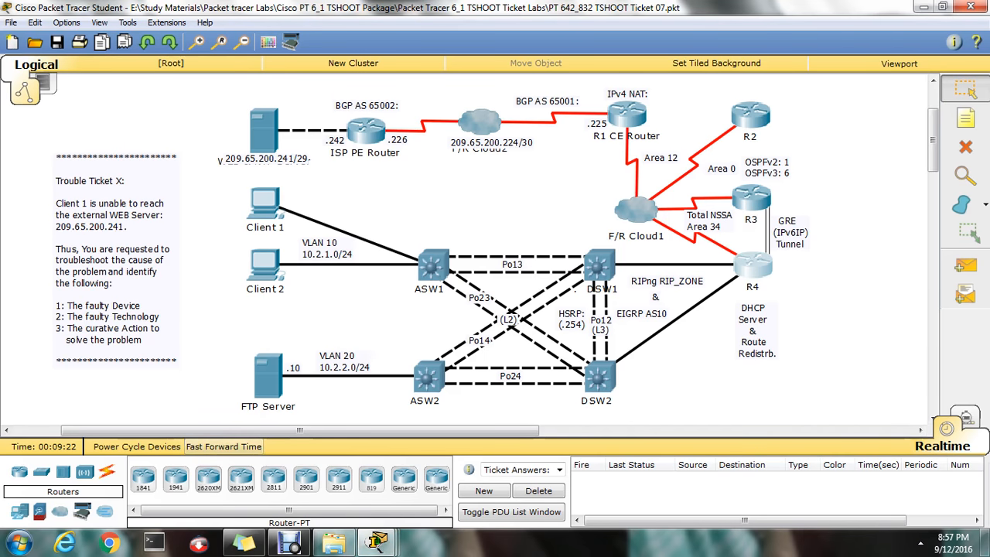
{"action": "type", "text": "s"}
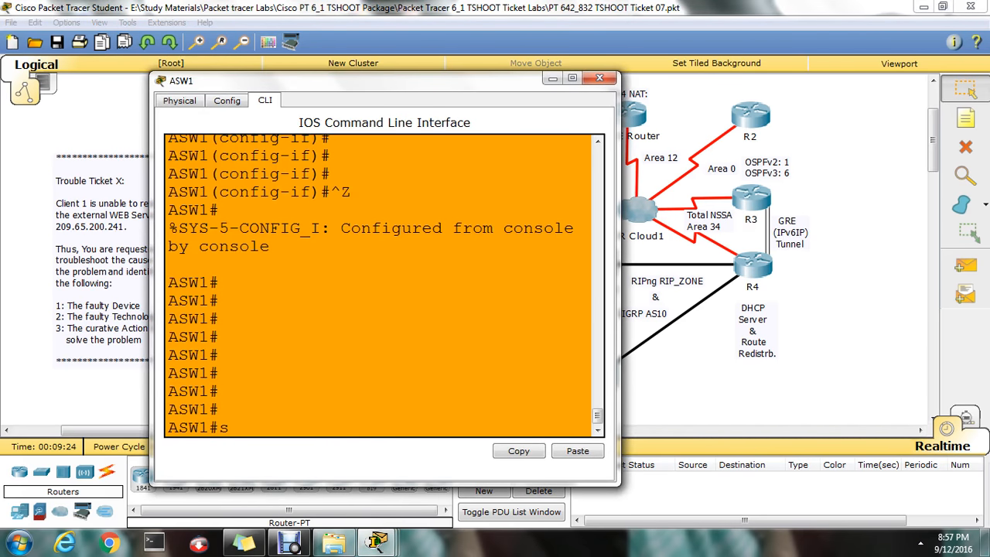
{"action": "key", "text": "BackSpace"}
{"action": "type", "text": "conf t"}
{"action": "key", "text": "Return"}
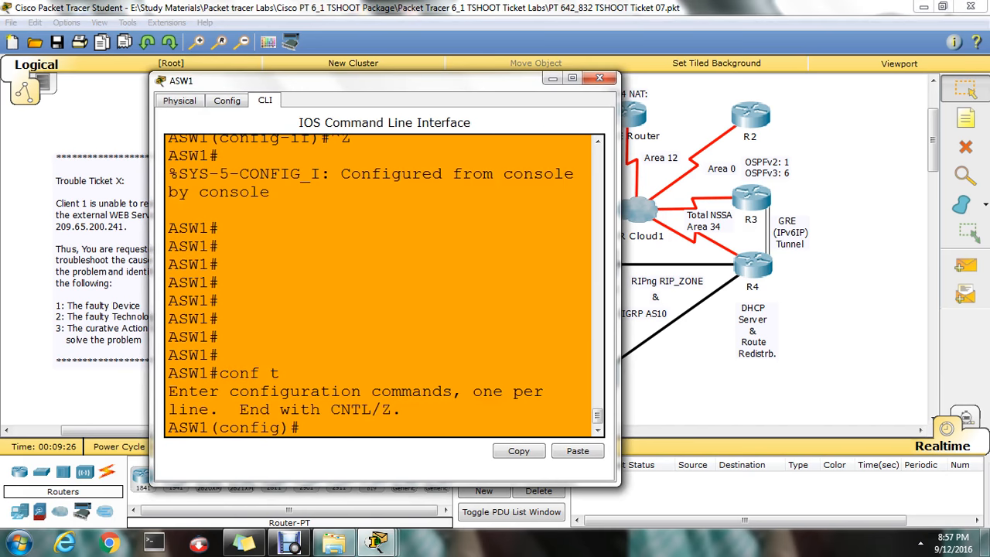
- Review the earlier port-security commands in ASW1's output and enter configuration of interface fastEthernet 0/1
{"action": "scroll", "coordinate": [384, 286], "scroll_direction": "up", "scroll_amount": 5}
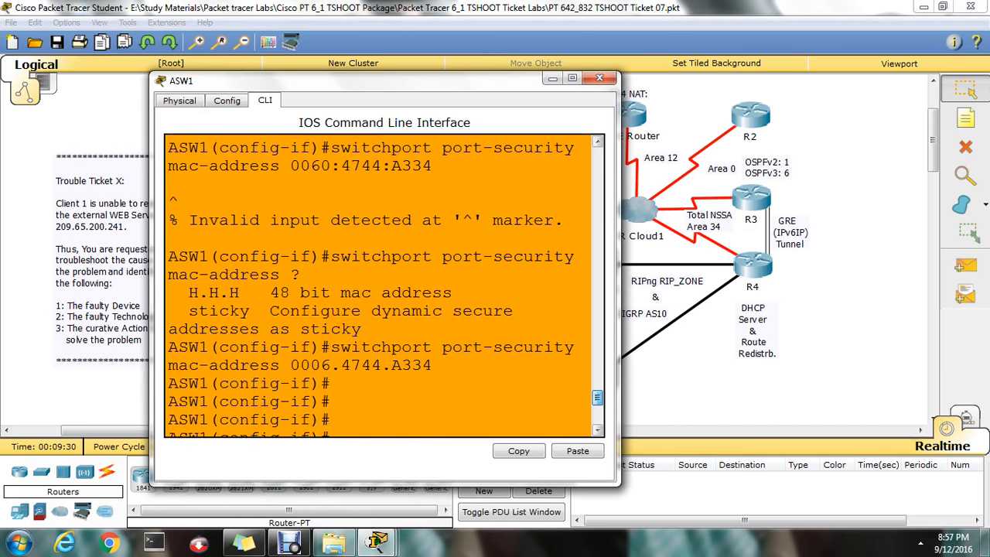
{"action": "scroll", "coordinate": [384, 286], "scroll_direction": "up", "scroll_amount": 5}
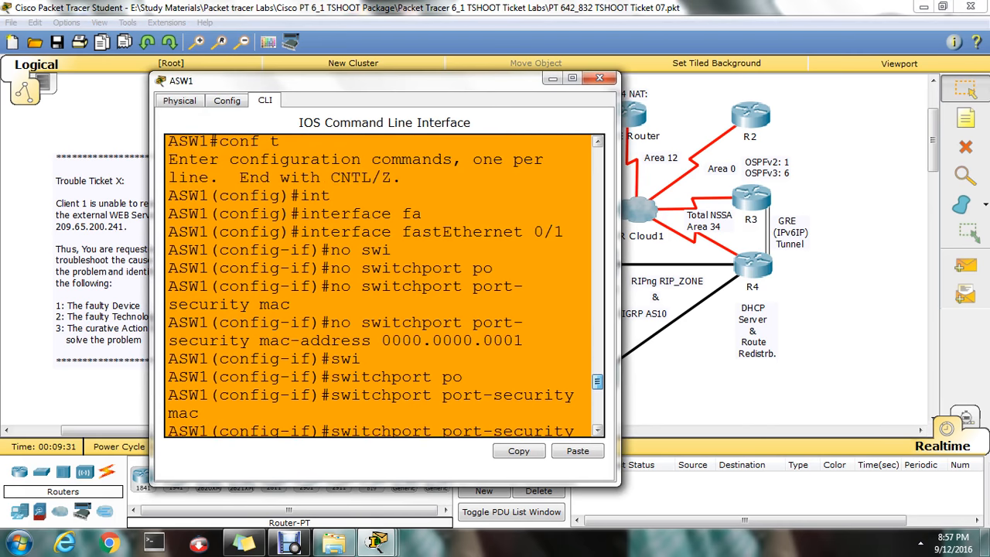
{"action": "scroll", "coordinate": [385, 286], "scroll_direction": "down", "scroll_amount": 15}
{"action": "scroll", "coordinate": [384, 286], "scroll_direction": "down", "scroll_amount": 2}
{"action": "type", "text": "int"}
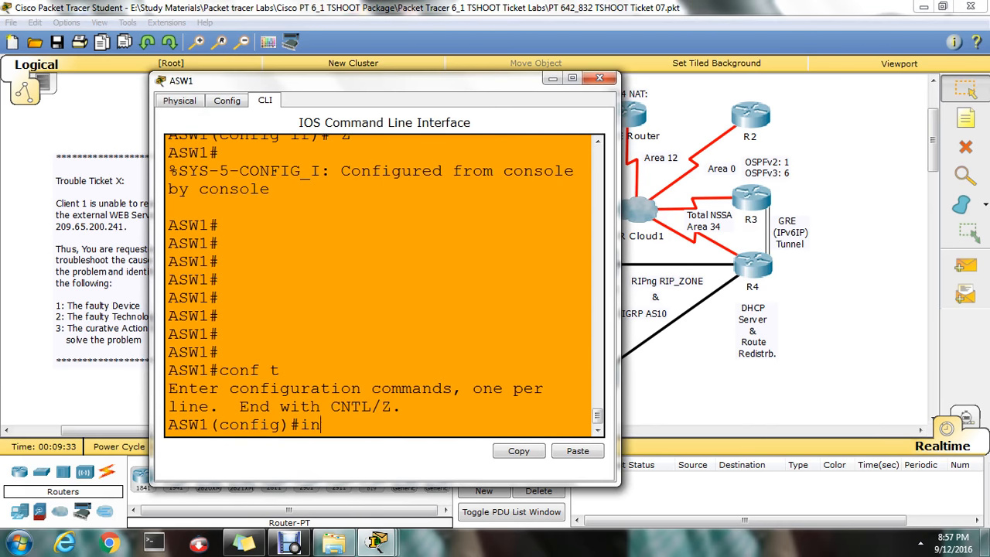
{"action": "key", "text": "Tab"}
{"action": "type", "text": "f"}
{"action": "key", "text": "Tab"}
{"action": "type", "text": "0/1"}
{"action": "key", "text": "Return"}
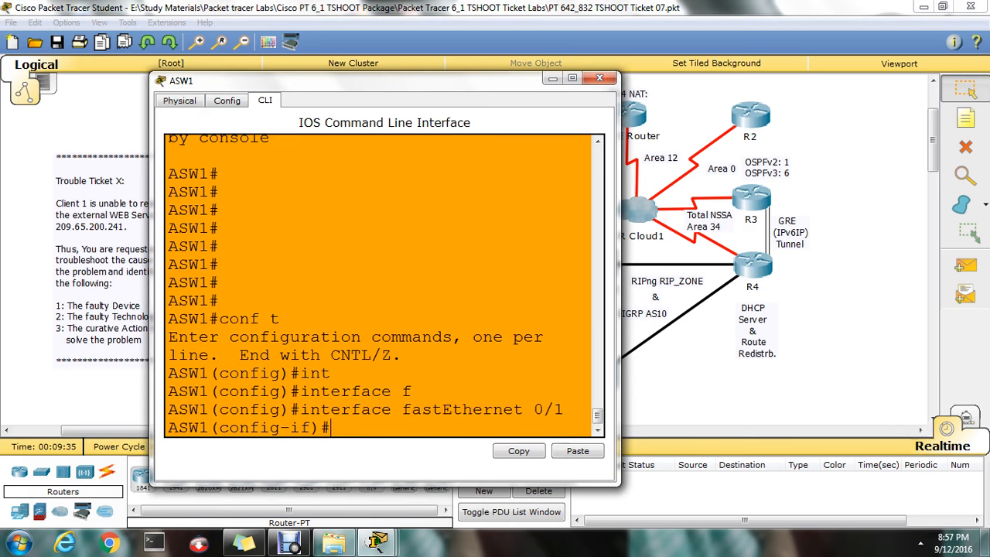
- Try to run "no switchport port-security mac-address" on fastEthernet 0/1 without specifying an address
{"action": "type", "text": "no swi"}
{"action": "key", "text": "Tab"}
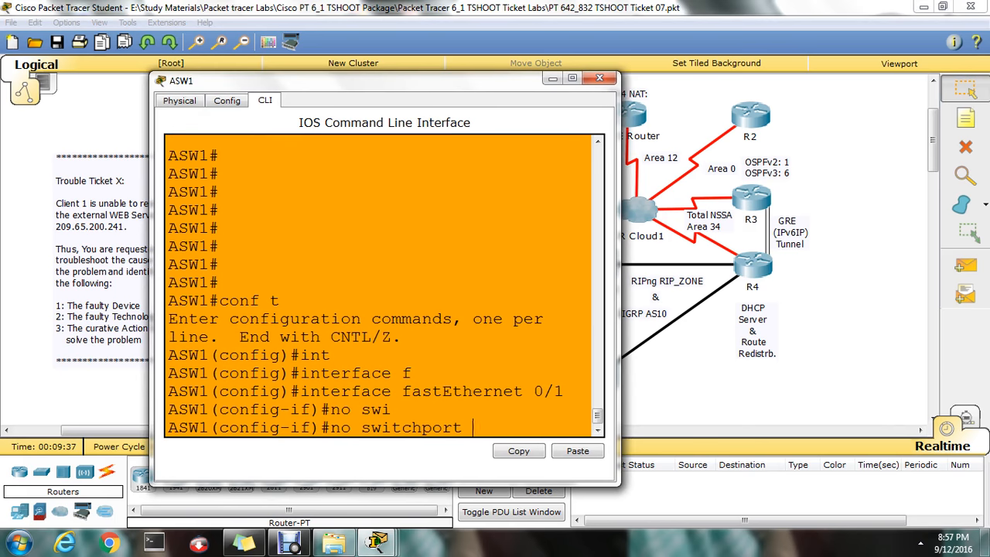
{"action": "type", "text": "po"}
{"action": "key", "text": "Tab"}
{"action": "type", "text": "mac"}
{"action": "key", "text": "Tab"}
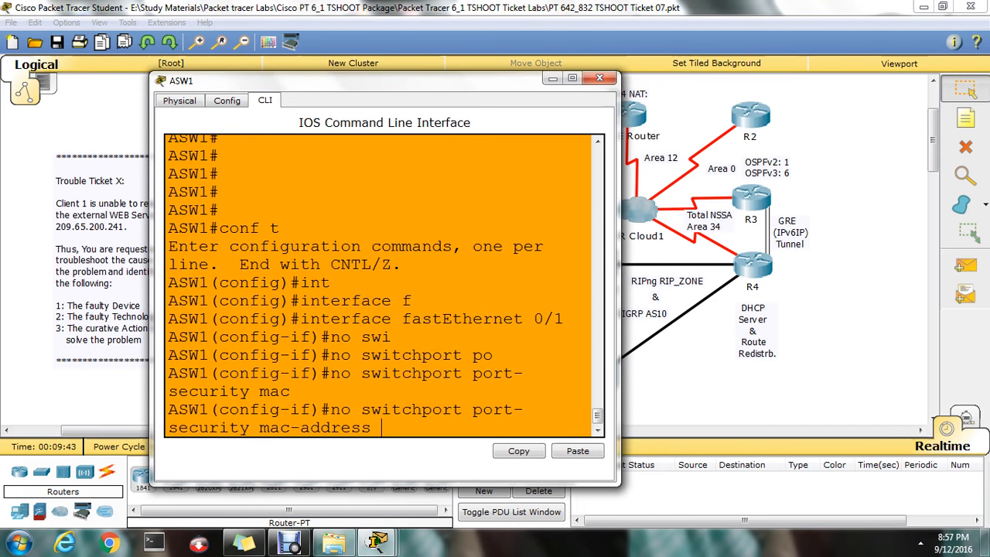
{"action": "type", "text": "0000"}
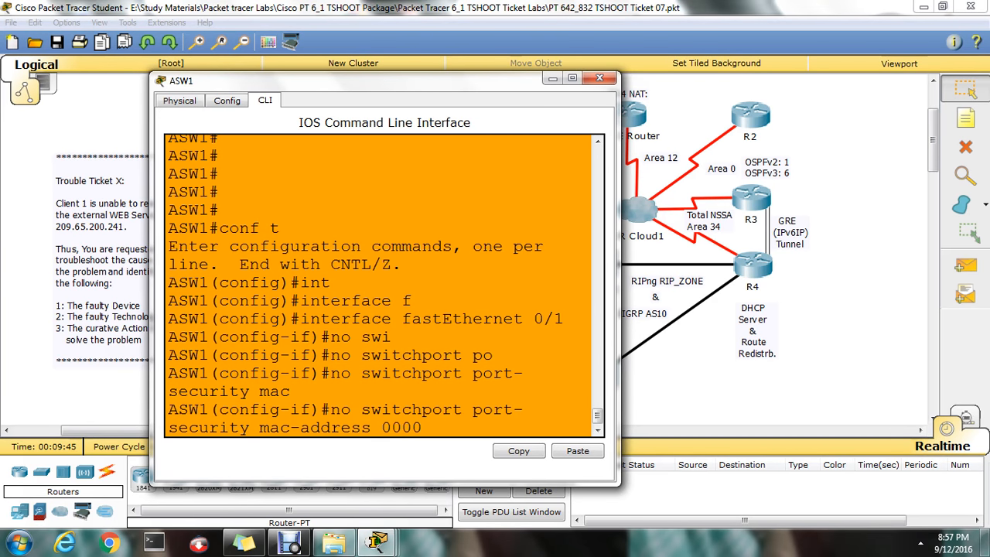
{"action": "type", "text": "."}
{"action": "key", "text": "BackSpace"}
{"action": "key", "text": "BackSpace"}
{"action": "key", "text": "BackSpace"}
{"action": "key", "text": "Return"}
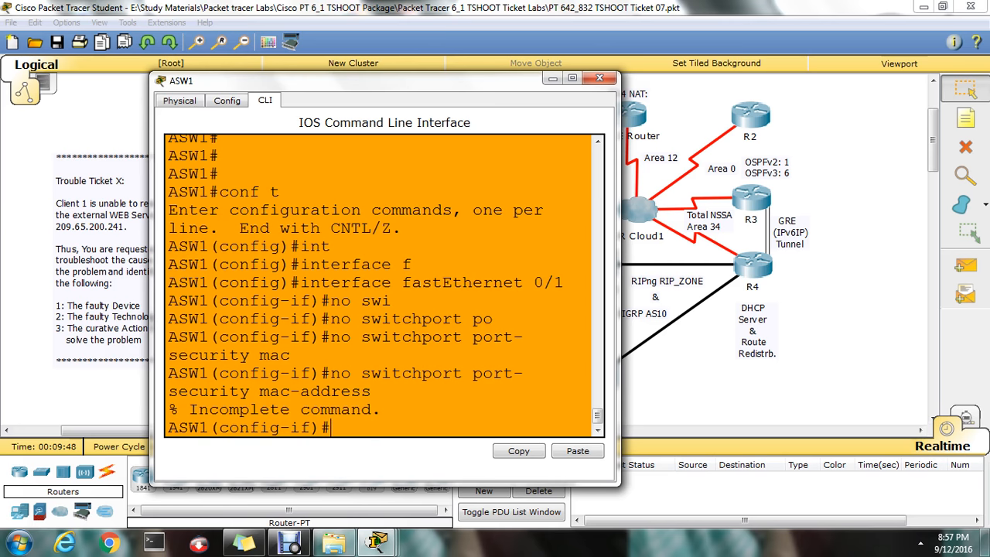
- Copy the MAC address 0006.4744.A334 from the earlier port-security command in ASW1's output
{"action": "scroll", "coordinate": [379, 286], "scroll_direction": "up", "scroll_amount": 10}
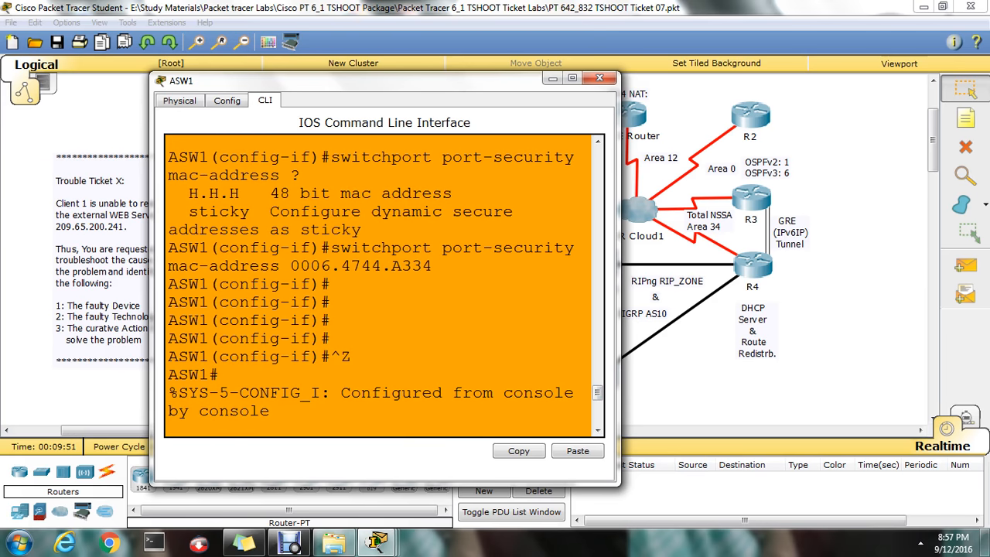
{"action": "left_click_drag", "start_coordinate": [290, 265], "coordinate": [431, 266]}
{"action": "right_click", "coordinate": [415, 265]}
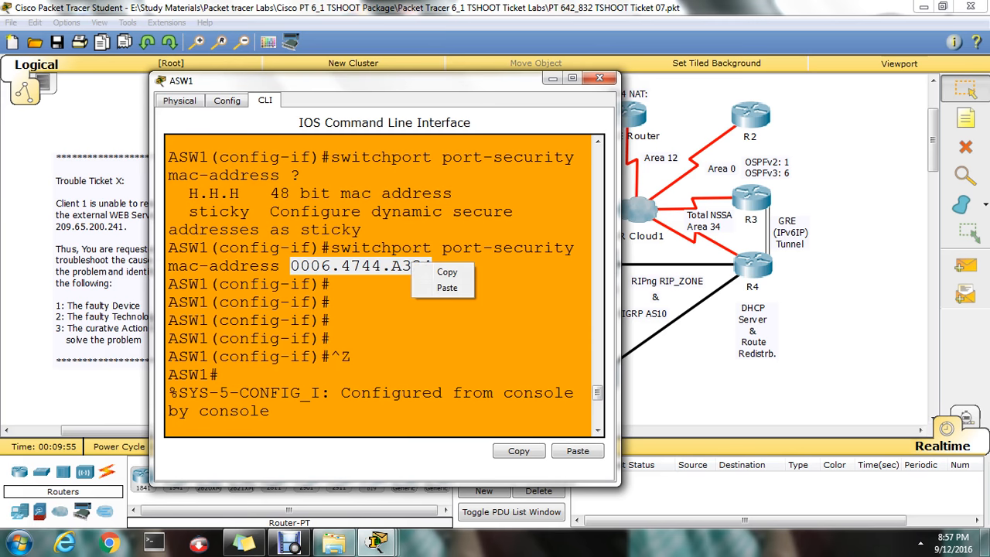
{"action": "left_click", "coordinate": [434, 271]}
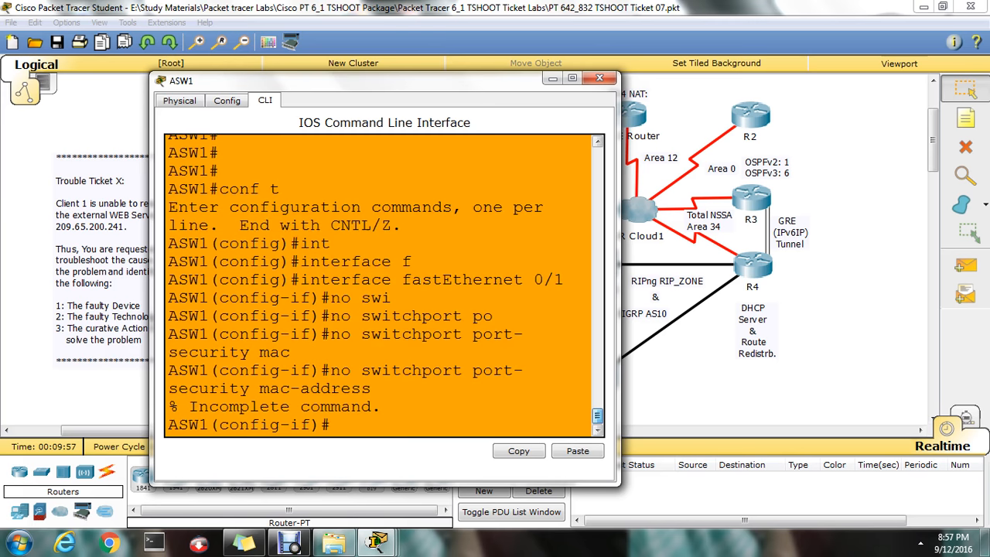
- Run "no switchport port-security mac-address 0006.4744.A334" on fastEthernet 0/1 and return ASW1 to privileged mode
{"action": "key", "text": "Up"}
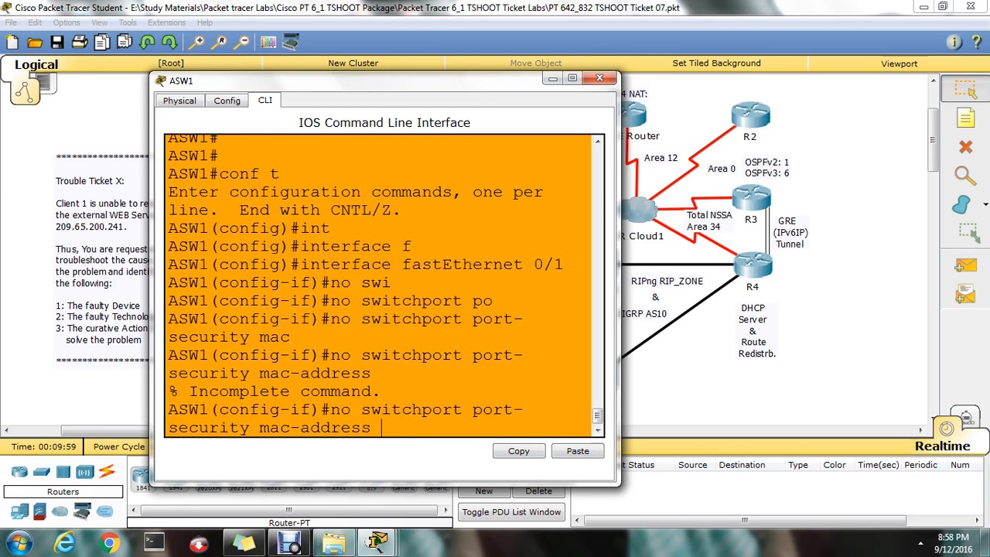
{"action": "right_click", "coordinate": [452, 430]}
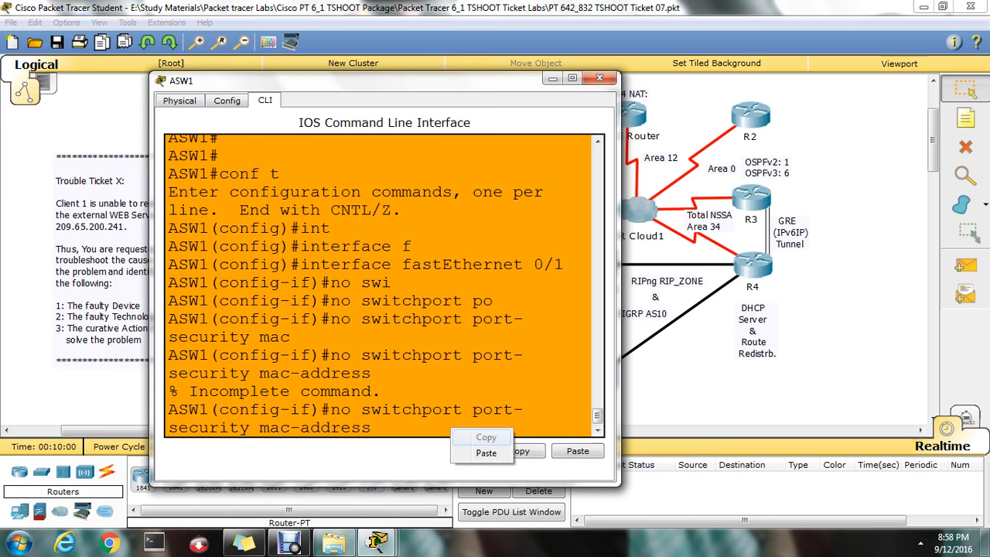
{"action": "left_click", "coordinate": [486, 453]}
{"action": "key", "text": "Return"}
{"action": "key", "text": "Return"}
{"action": "key", "text": "Return"}
{"action": "key", "text": "Return"}
{"action": "key", "text": "Return"}
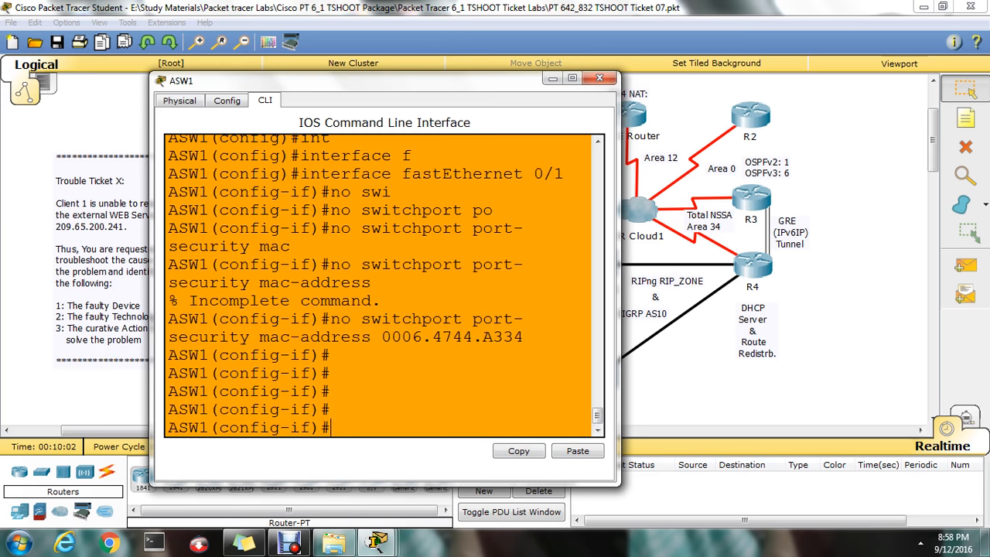
{"action": "key", "text": "ctrl+z"}
{"action": "key", "text": "Return"}
{"action": "key", "text": "Return"}
{"action": "key", "text": "Return"}
{"action": "key", "text": "Return"}
{"action": "key", "text": "Return"}
{"action": "key", "text": "Return"}
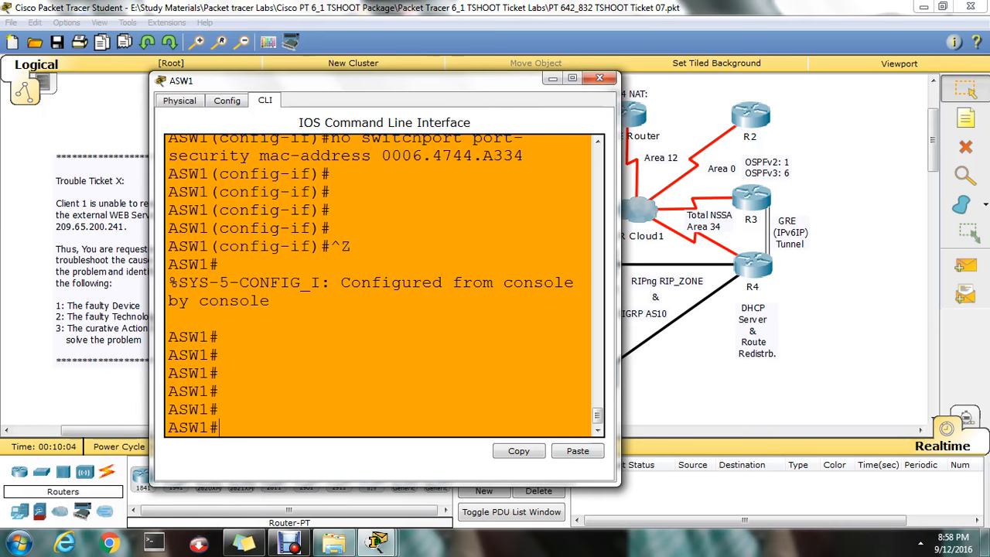
- Leave ASW1, open Client 1 and switch its IPv4 addressing to Static and back to DHCP
{"action": "left_click", "coordinate": [599, 78]}
{"action": "left_click", "coordinate": [265, 203]}
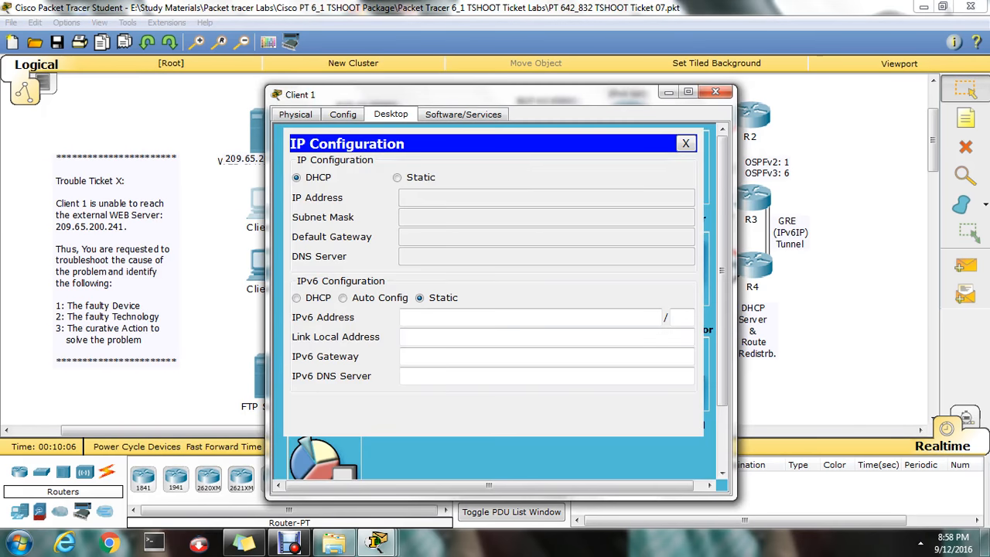
{"action": "left_click", "coordinate": [398, 178]}
{"action": "left_click", "coordinate": [297, 178]}
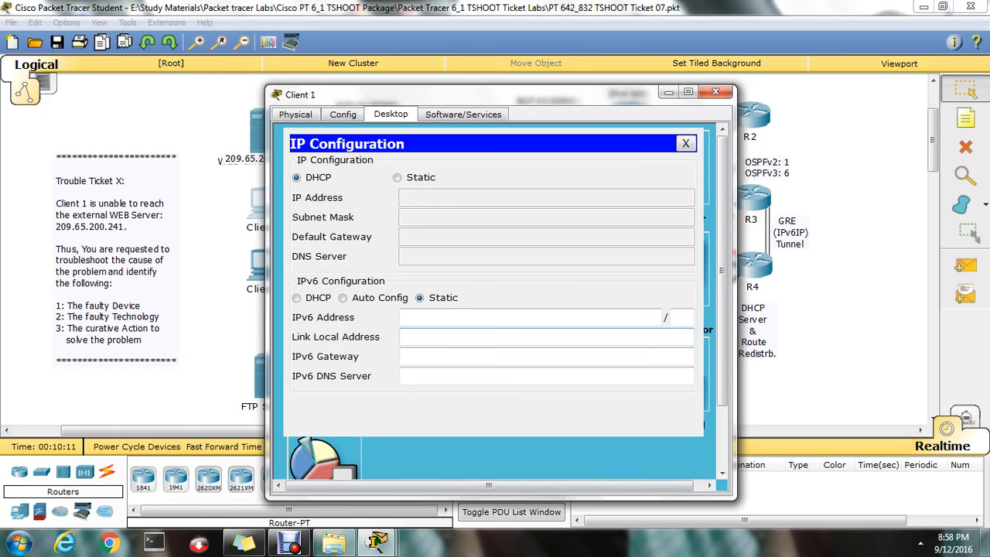
- Return to R4's command line and run "sh ip dhcp binding" again to check for leases
{"action": "mouse_move", "coordinate": [377, 541]}
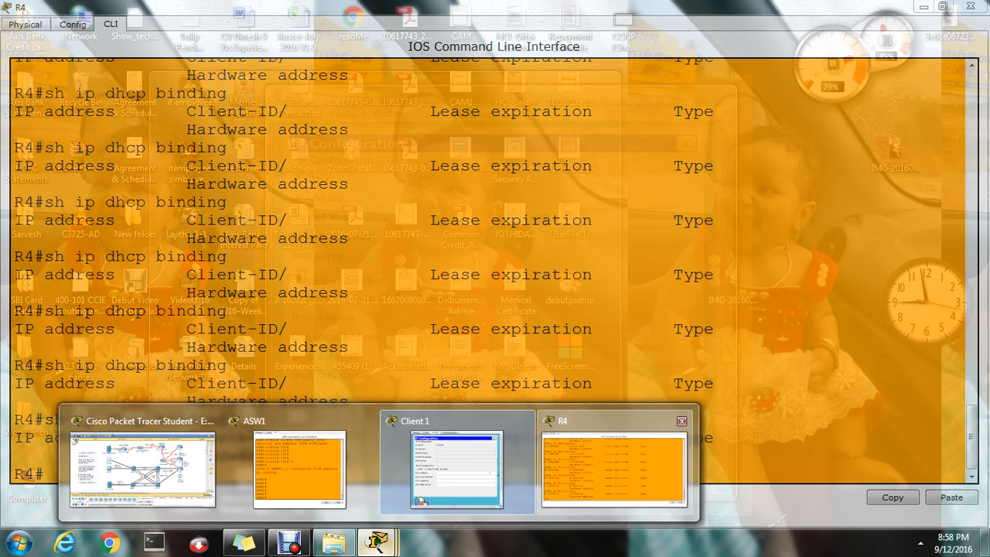
{"action": "left_click", "coordinate": [614, 468]}
{"action": "key", "text": "Up"}
{"action": "key", "text": "Return"}
{"action": "key", "text": "Up"}
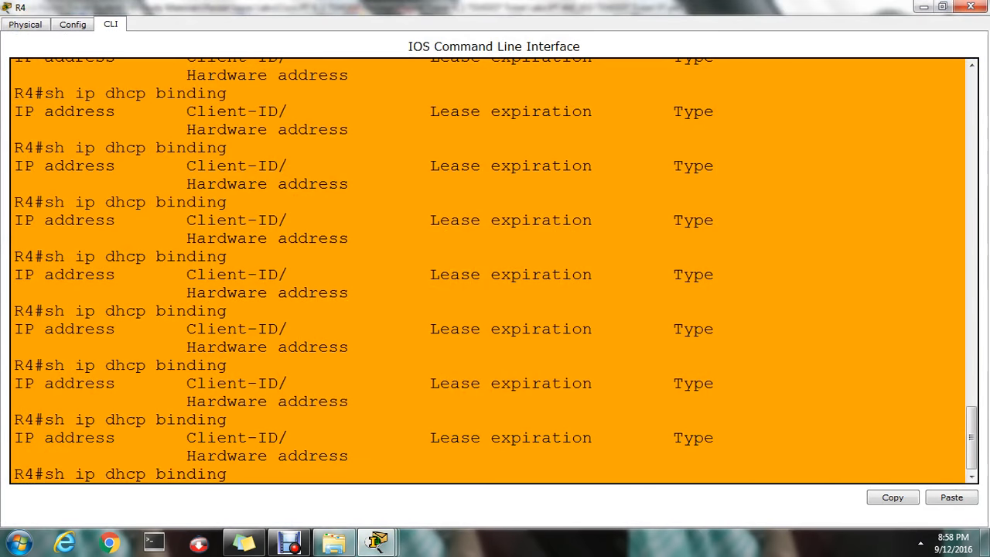
{"action": "key", "text": "Down"}
{"action": "key", "text": "Up"}
{"action": "key", "text": "Down"}
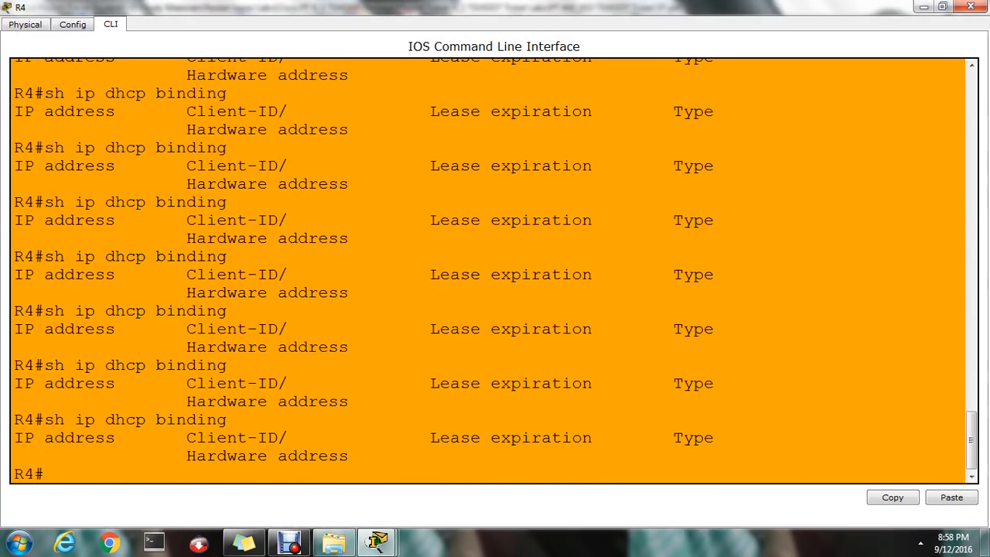
{"action": "key", "text": "Up"}
{"action": "key", "text": "Down"}
- Return to Client 1, reopen its IP Configuration, and view the device's global gateway and DNS settings
{"action": "mouse_move", "coordinate": [292, 545]}
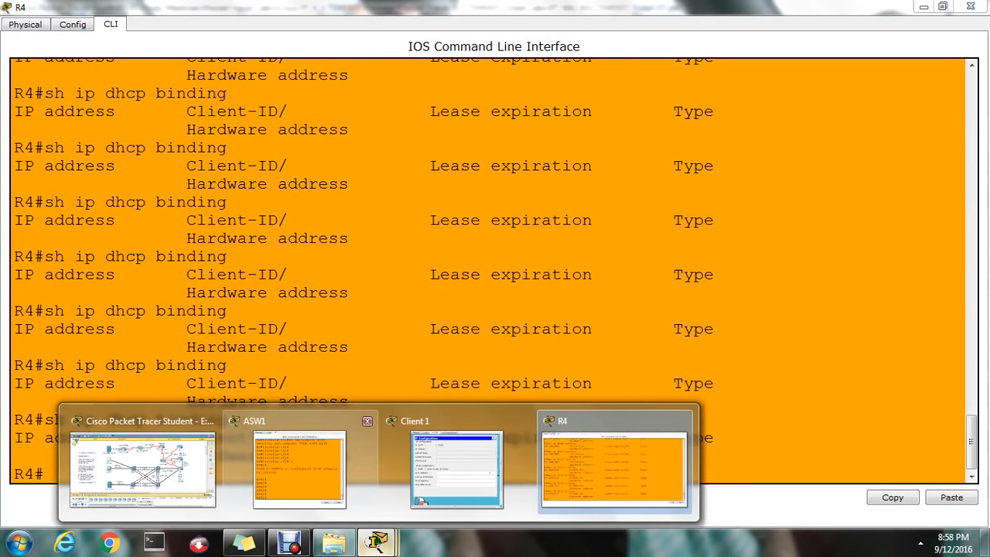
{"action": "left_click", "coordinate": [300, 448]}
{"action": "mouse_move", "coordinate": [377, 542]}
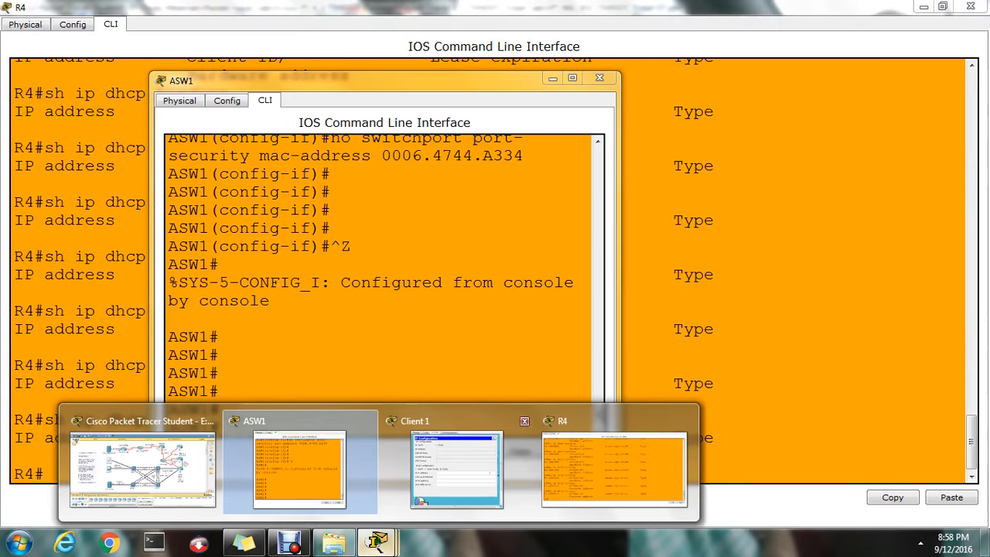
{"action": "left_click", "coordinate": [456, 467]}
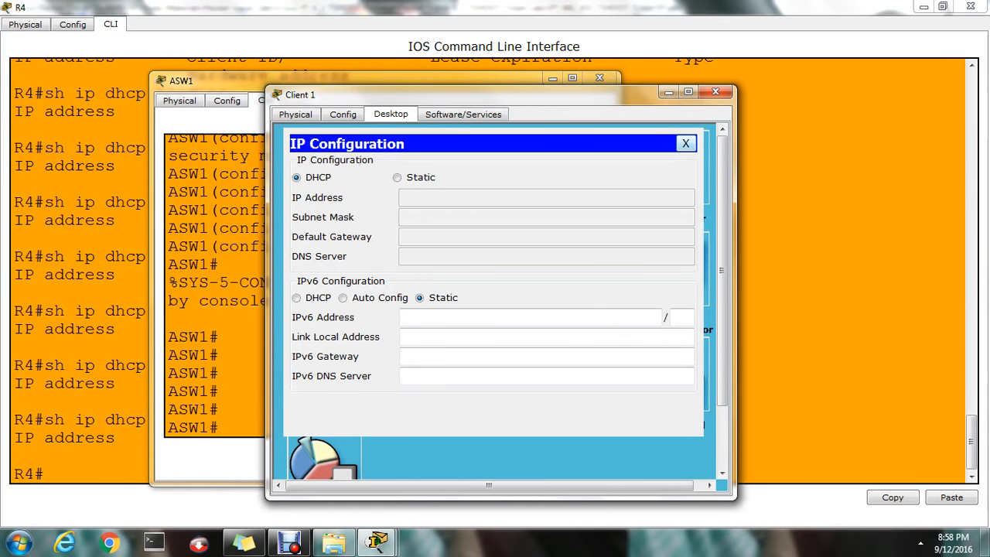
{"action": "left_click", "coordinate": [686, 144]}
{"action": "left_click", "coordinate": [323, 166]}
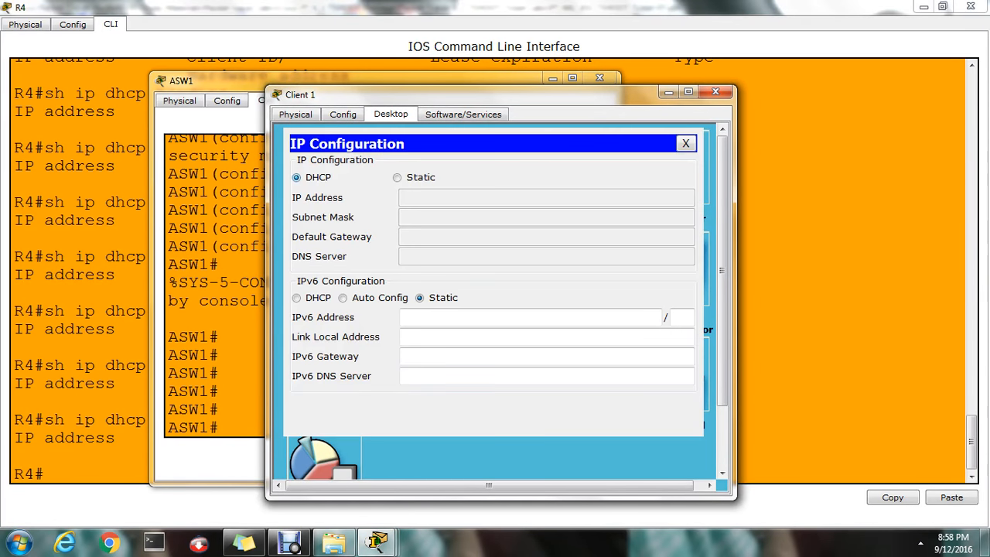
{"action": "left_click", "coordinate": [342, 114]}
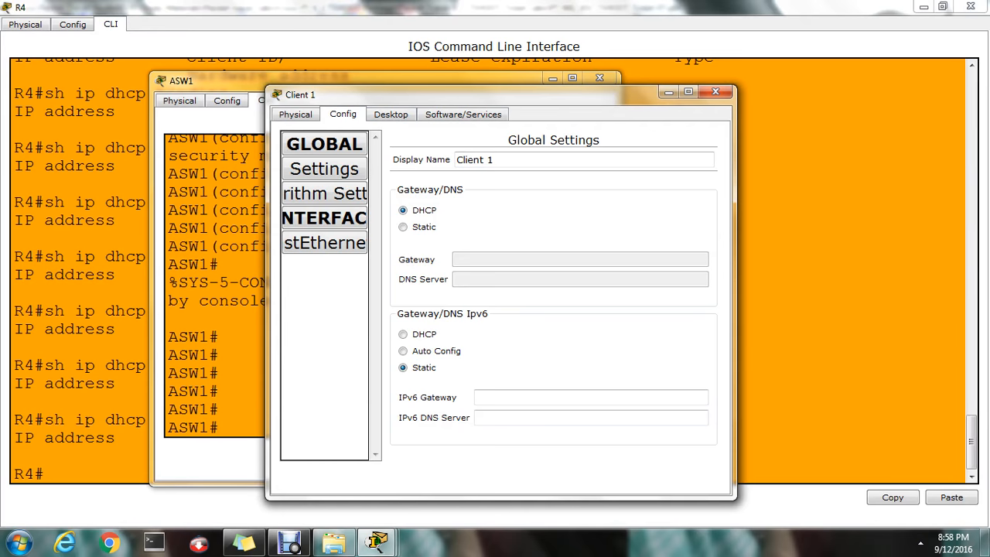
- Go back to Client 1's IP Configuration and request a DHCP lease again by switching to Static and back
{"action": "left_click", "coordinate": [391, 114]}
{"action": "left_click", "coordinate": [397, 177]}
{"action": "left_click", "coordinate": [296, 177]}
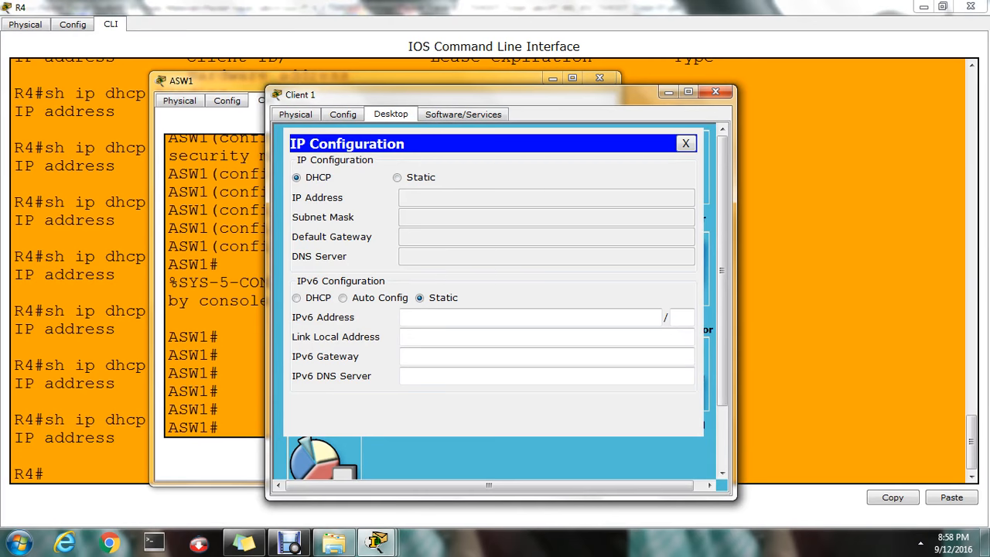
- Look back through R4's DHCP binding output and bring ASW1's command line to the front
{"action": "left_click", "coordinate": [835, 292]}
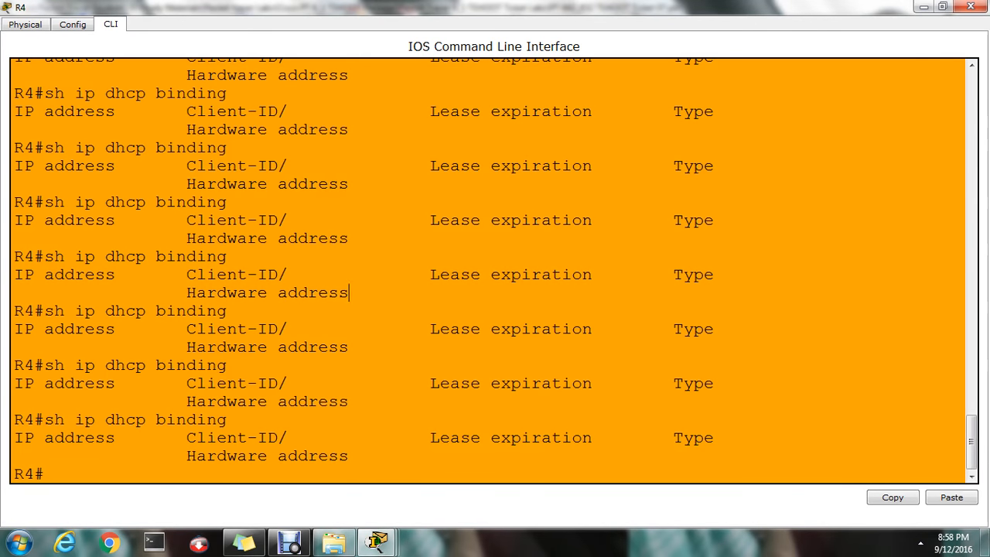
{"action": "left_click_drag", "start_coordinate": [971, 443], "coordinate": [971, 423]}
{"action": "key", "text": "alt+Tab"}
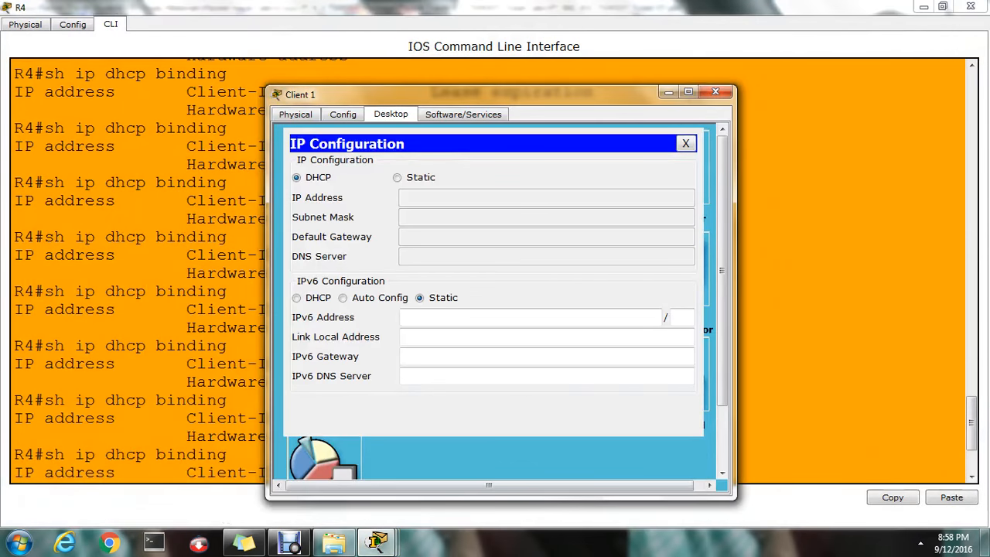
{"action": "key", "text": "alt+Tab"}
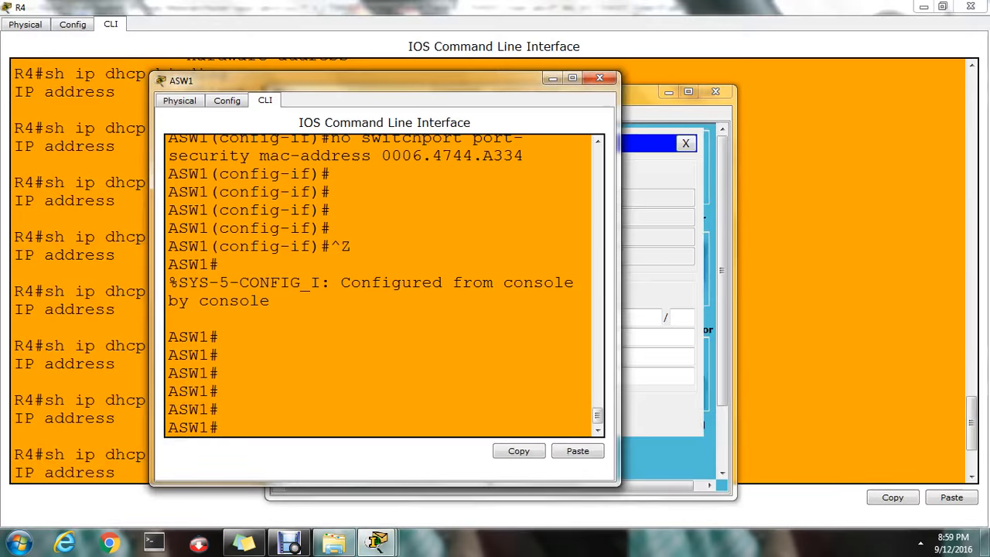
- Run "sh ip interface brief" on ASW1 and enlarge its window to check the interface statuses
{"action": "type", "text": "h"}
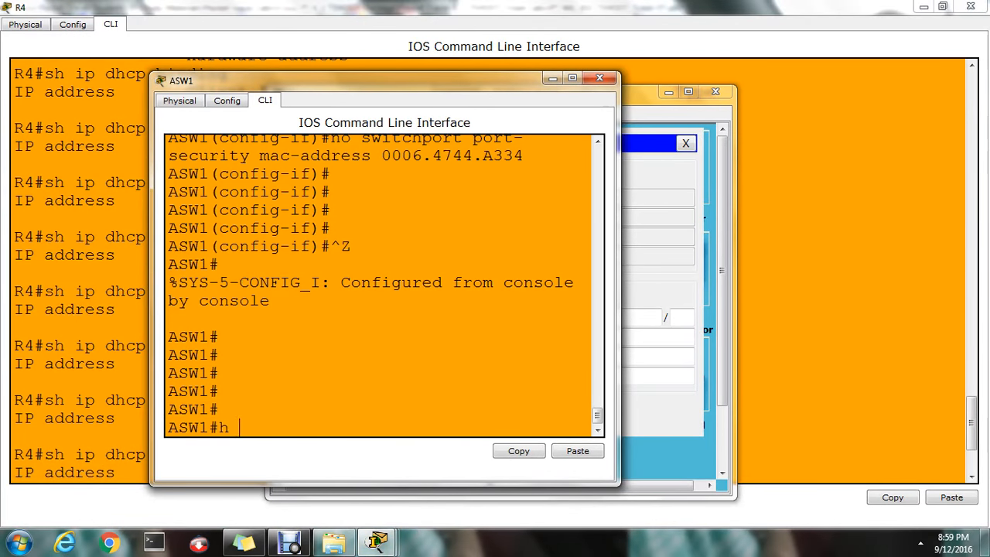
{"action": "key", "text": "BackSpace"}
{"action": "key", "text": "BackSpace"}
{"action": "type", "text": "sh ip int"}
{"action": "key", "text": "Tab"}
{"action": "type", "text": "bri"}
{"action": "key", "text": "Return"}
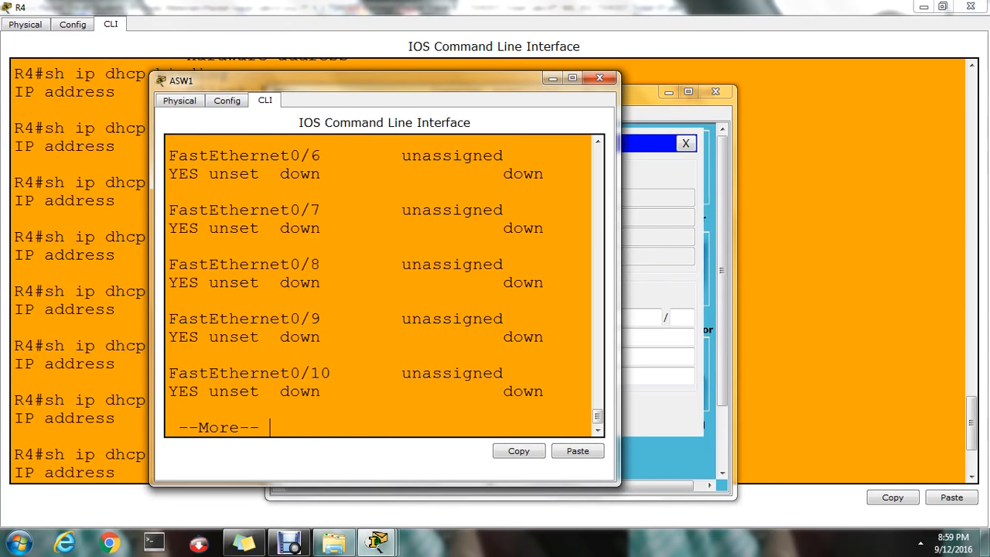
{"action": "left_click", "coordinate": [572, 78]}
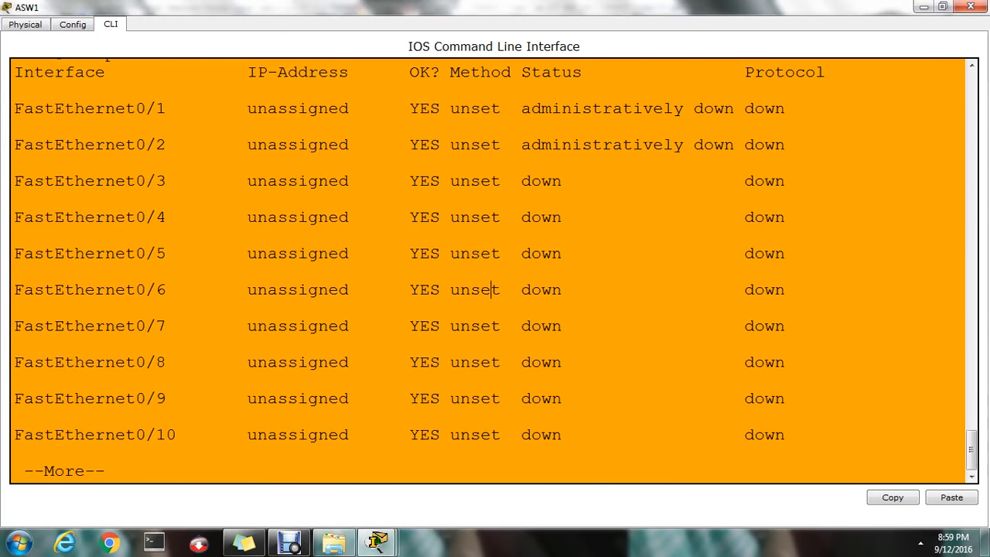
- Enter configuration mode on ASW1 and enable interface fastEthernet 0/1 with "no shutdown"
{"action": "type", "text": "qconf t"}
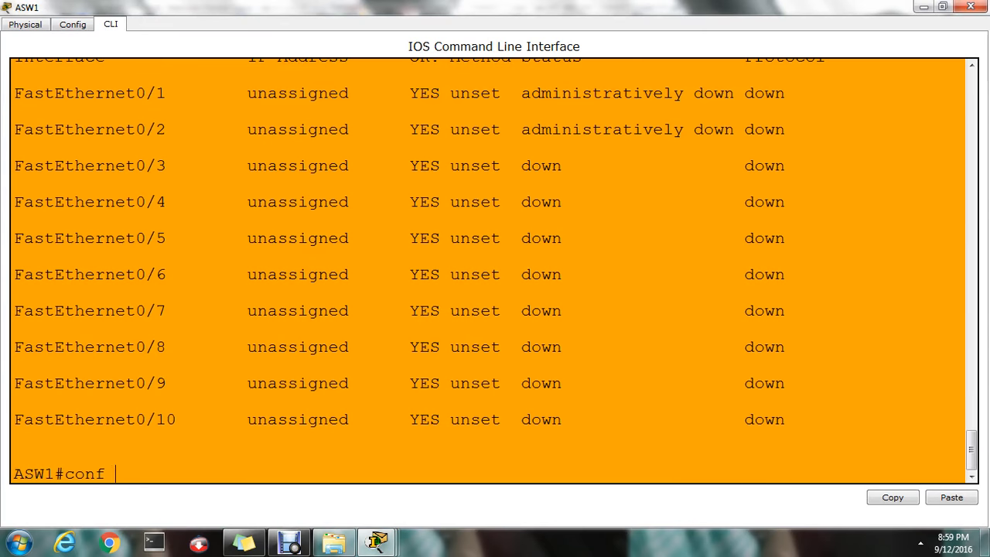
{"action": "key", "text": "Return"}
{"action": "type", "text": "int"}
{"action": "key", "text": "Tab"}
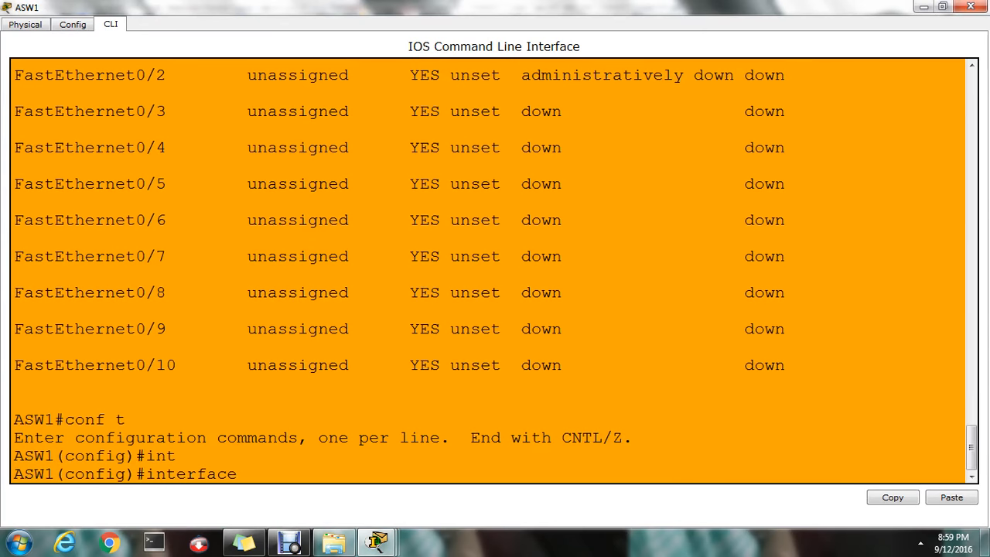
{"action": "type", "text": "f"}
{"action": "key", "text": "Tab"}
{"action": "type", "text": "0/1"}
{"action": "key", "text": "Return"}
{"action": "type", "text": "no "}
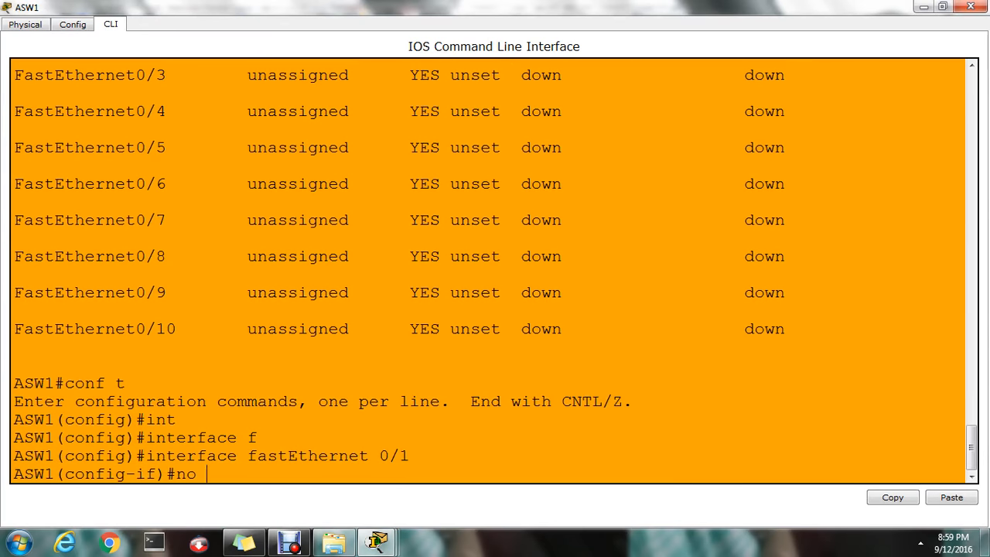
{"action": "type", "text": "shu"}
{"action": "key", "text": "Tab"}
{"action": "key", "text": "Return"}
{"action": "key", "text": "Return"}
{"action": "key", "text": "Return"}
{"action": "key", "text": "Return"}
{"action": "key", "text": "Return"}
{"action": "key", "text": "Return"}
{"action": "key", "text": "Return"}
{"action": "key", "text": "Return"}
{"action": "key", "text": "Return"}
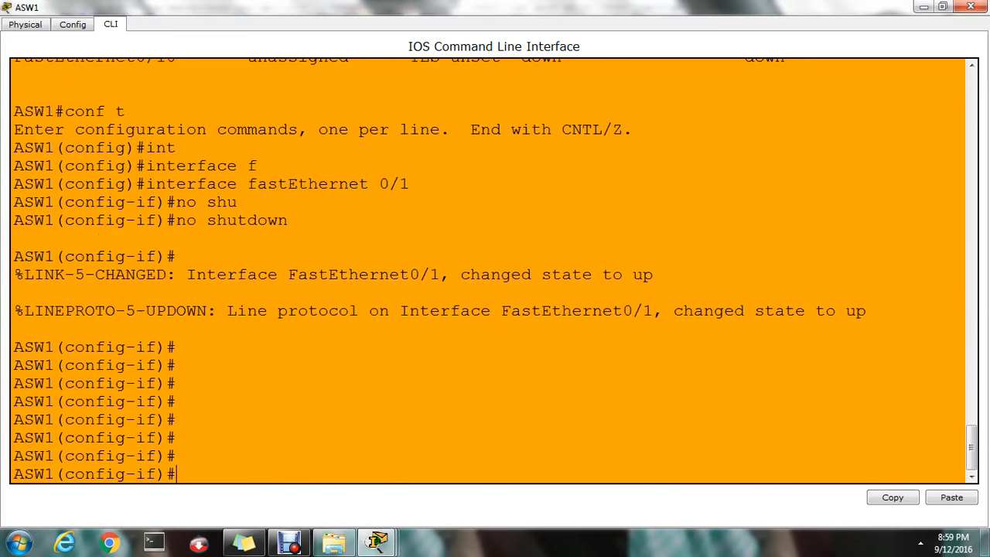
{"action": "key", "text": "Return"}
{"action": "key", "text": "Return"}
{"action": "key", "text": "Return"}
{"action": "key", "text": "Return"}
{"action": "key", "text": "Return"}
{"action": "key", "text": "Return"}
{"action": "key", "text": "Return"}
{"action": "key", "text": "Return"}
{"action": "key", "text": "Return"}
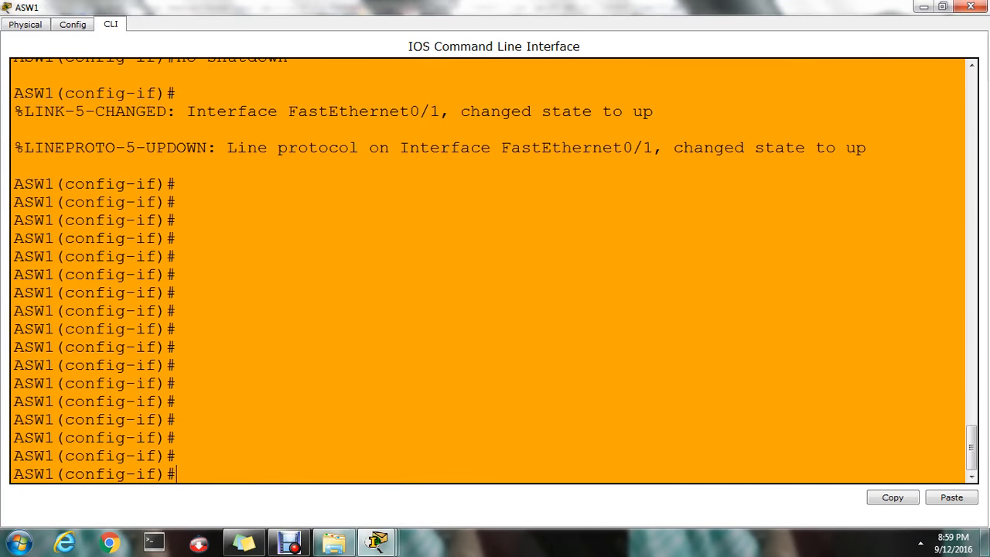
- Leave configuration mode on ASW1 and run "sh ip interface brief" to check FastEthernet0/1's status
{"action": "key", "text": "ctrl+z"}
{"action": "type", "text": "sh ip interface brief"}
{"action": "key", "text": "Return"}
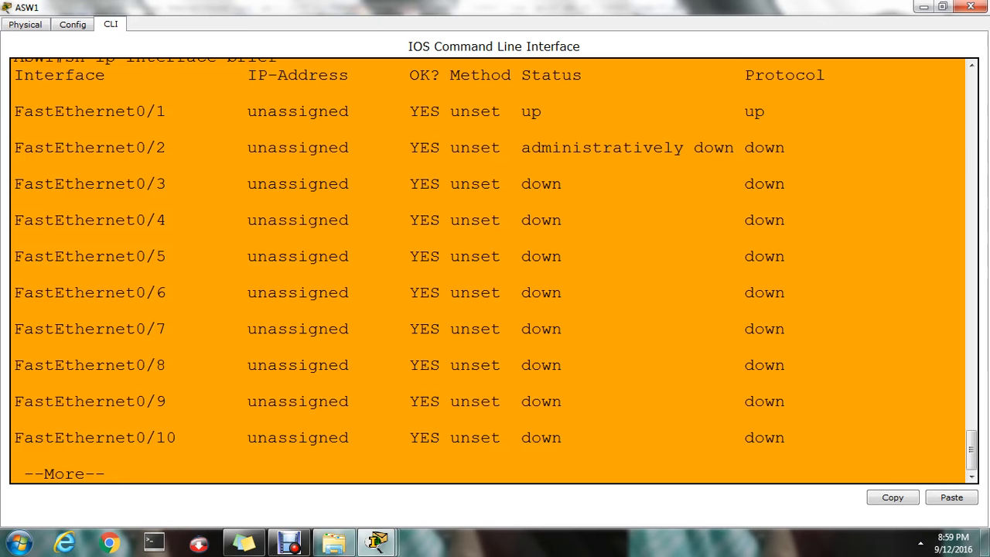
- Renew Client 1's DHCP lease by switching its IP Configuration to Static and back to DHCP, and close the client
{"action": "mouse_move", "coordinate": [377, 541]}
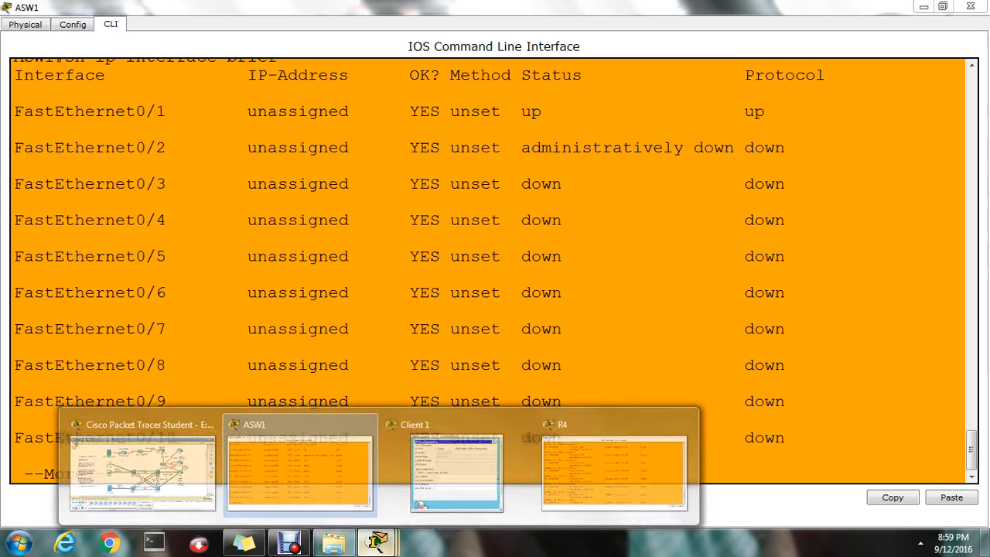
{"action": "left_click", "coordinate": [460, 456]}
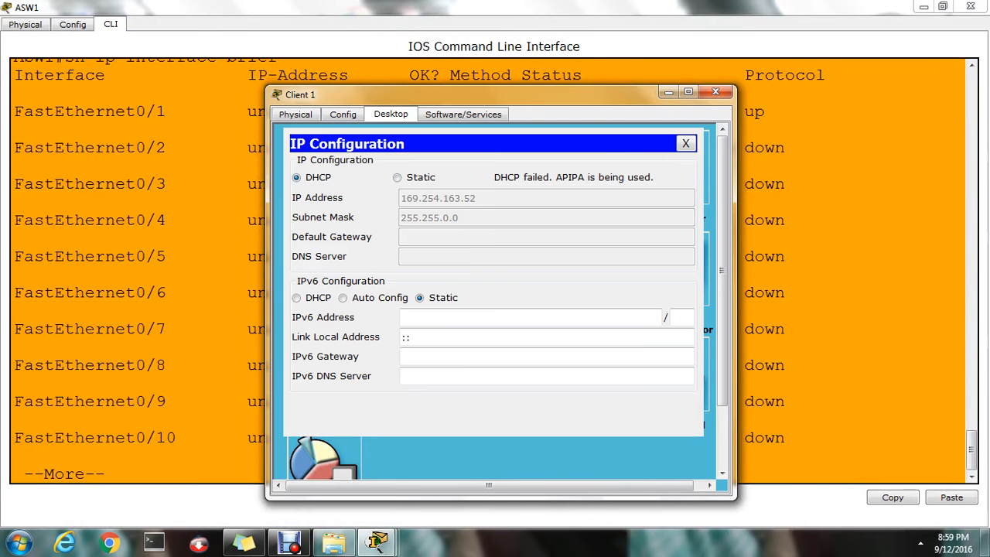
{"action": "left_click", "coordinate": [397, 177]}
{"action": "left_click", "coordinate": [296, 177]}
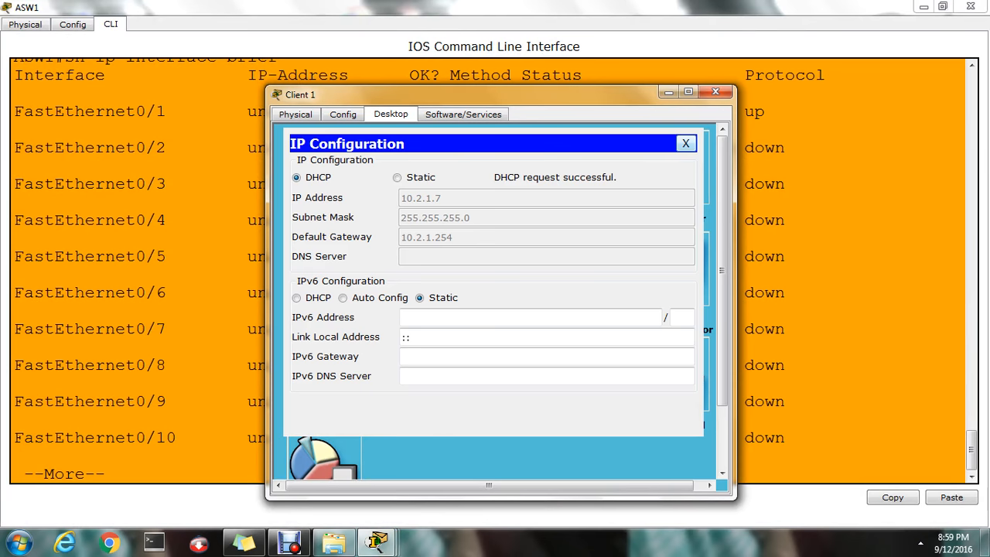
{"action": "left_click", "coordinate": [686, 144]}
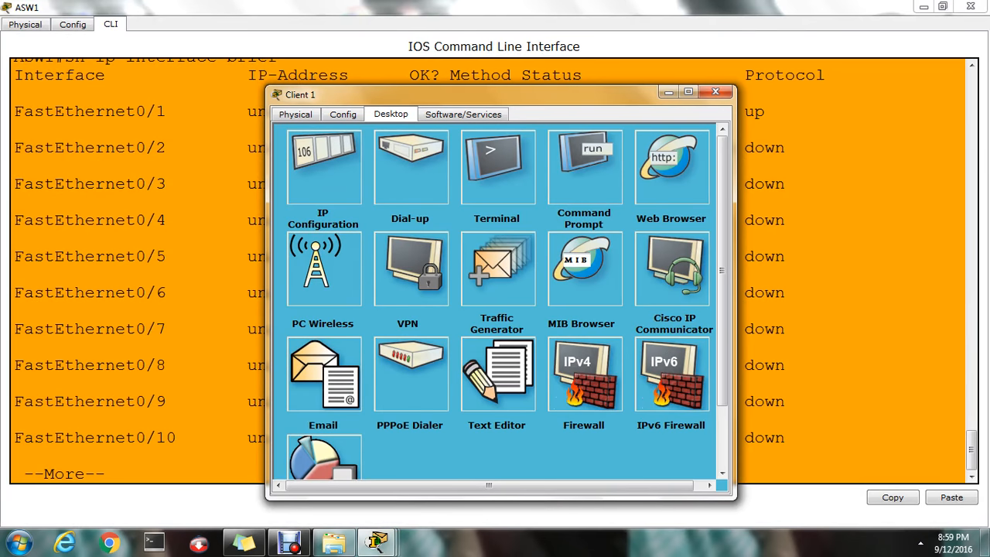
{"action": "left_click", "coordinate": [715, 91]}
- Open Client 2's IP Configuration from the topology and request a new DHCP lease
{"action": "mouse_move", "coordinate": [376, 543]}
{"action": "left_click", "coordinate": [221, 460]}
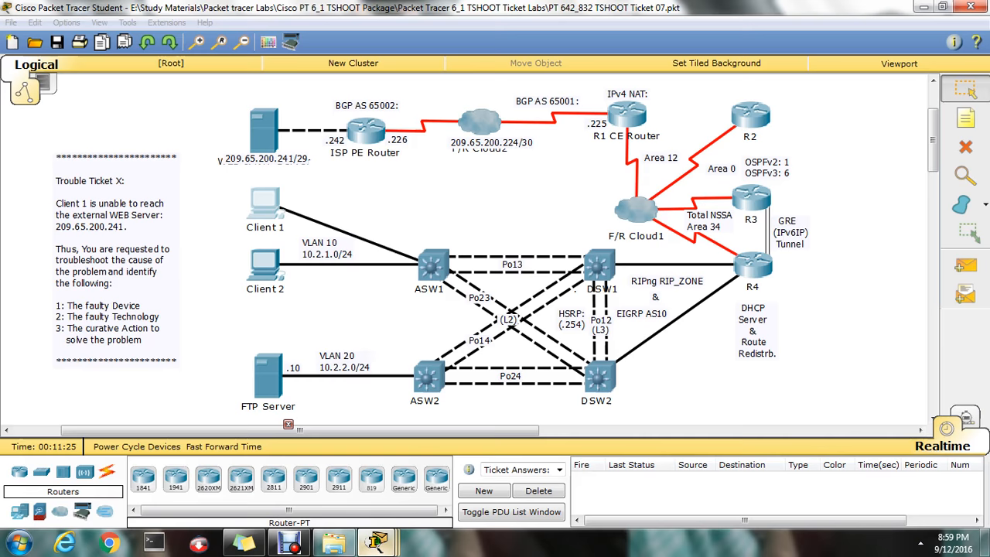
{"action": "left_click", "coordinate": [264, 265]}
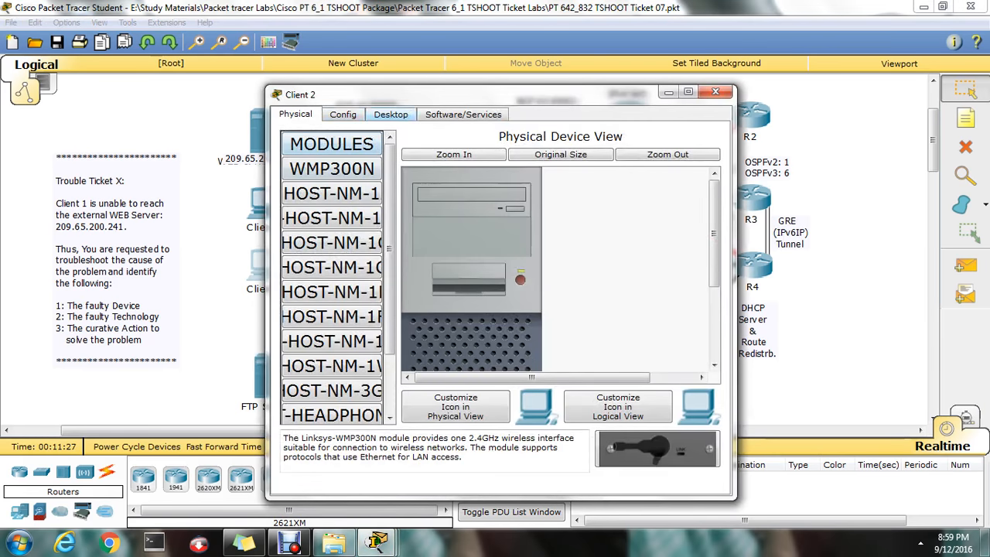
{"action": "left_click", "coordinate": [391, 114]}
{"action": "left_click", "coordinate": [323, 166]}
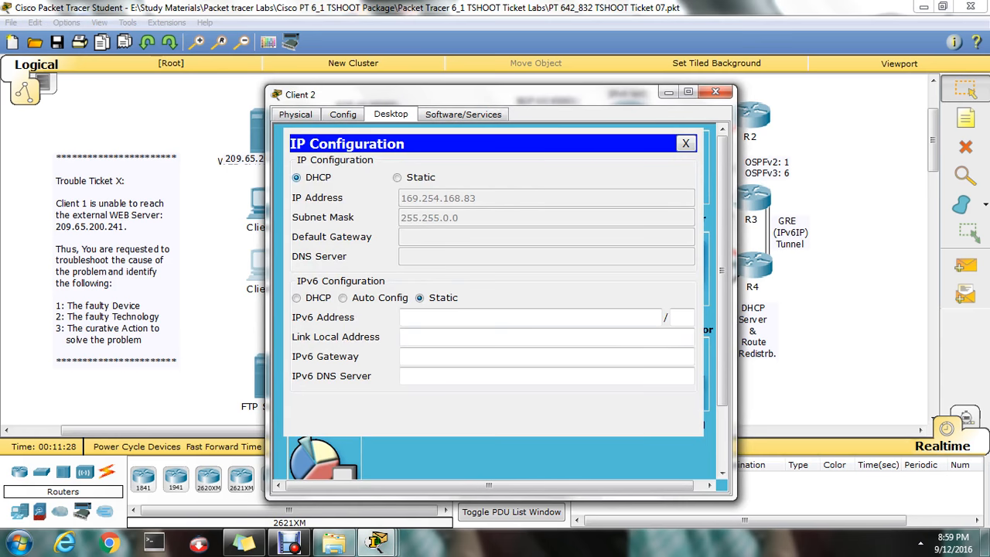
{"action": "left_click", "coordinate": [396, 177]}
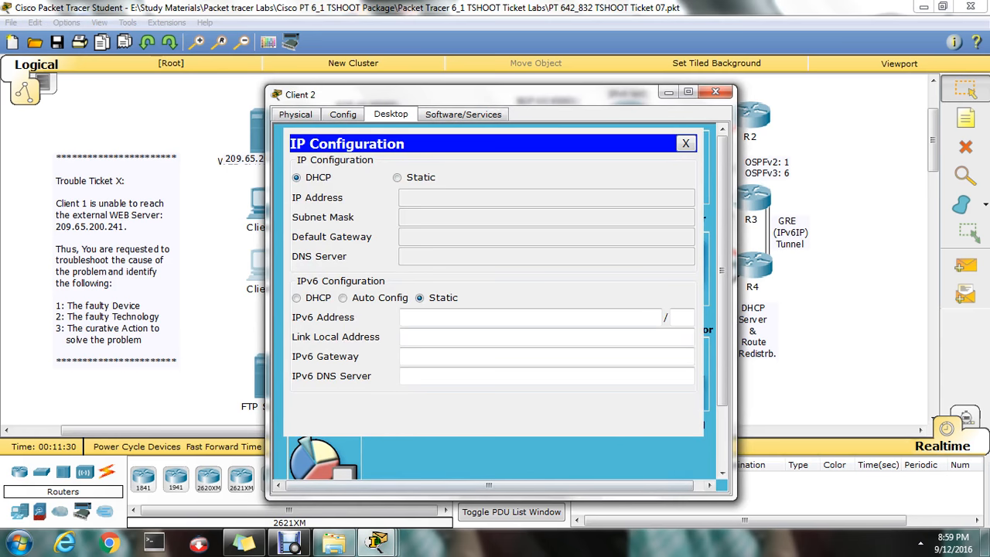
- Return to R4's command line, rerun "sh ip dhcp binding", and highlight the hardware address of the 10.2.1.7 lease
{"action": "mouse_move", "coordinate": [376, 543]}
{"action": "left_click", "coordinate": [458, 473]}
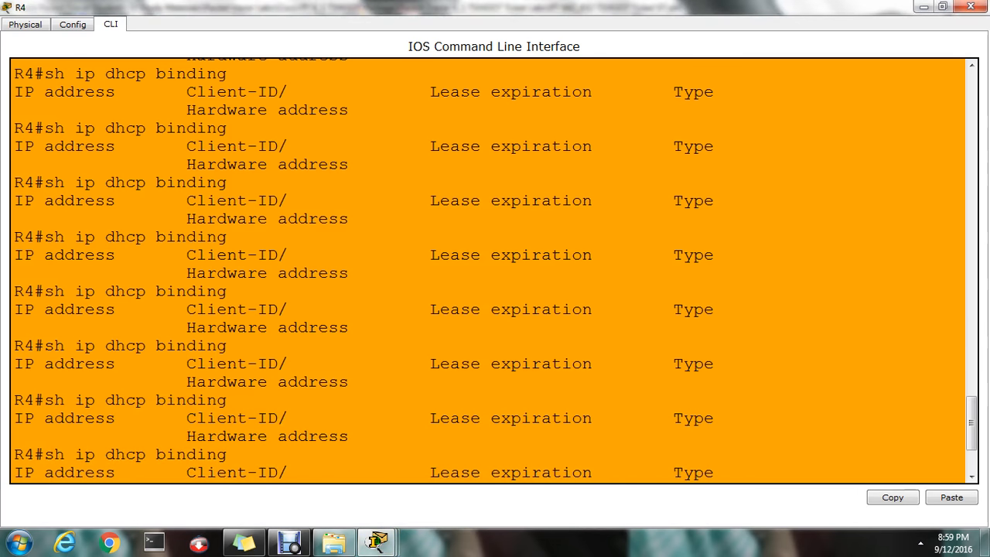
{"action": "key", "text": "Return"}
{"action": "key", "text": "Return"}
{"action": "key", "text": "Up"}
{"action": "key", "text": "Return"}
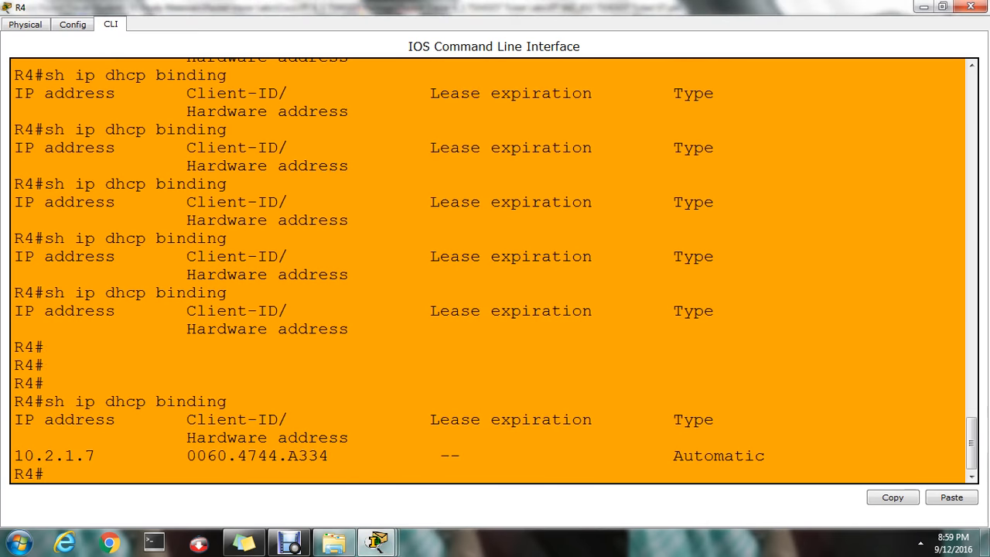
{"action": "left_click_drag", "start_coordinate": [328, 456], "coordinate": [196, 456]}
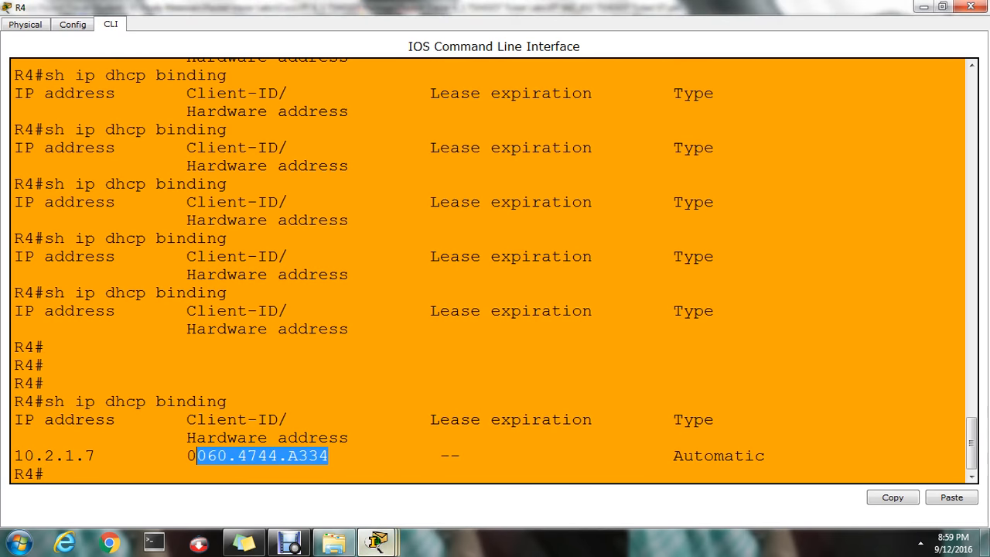
- Return to ASW1, quit the paged interface listing, and enter configuration mode for interface fastEthernet 0/2
{"action": "mouse_move", "coordinate": [376, 543]}
{"action": "left_click", "coordinate": [299, 464]}
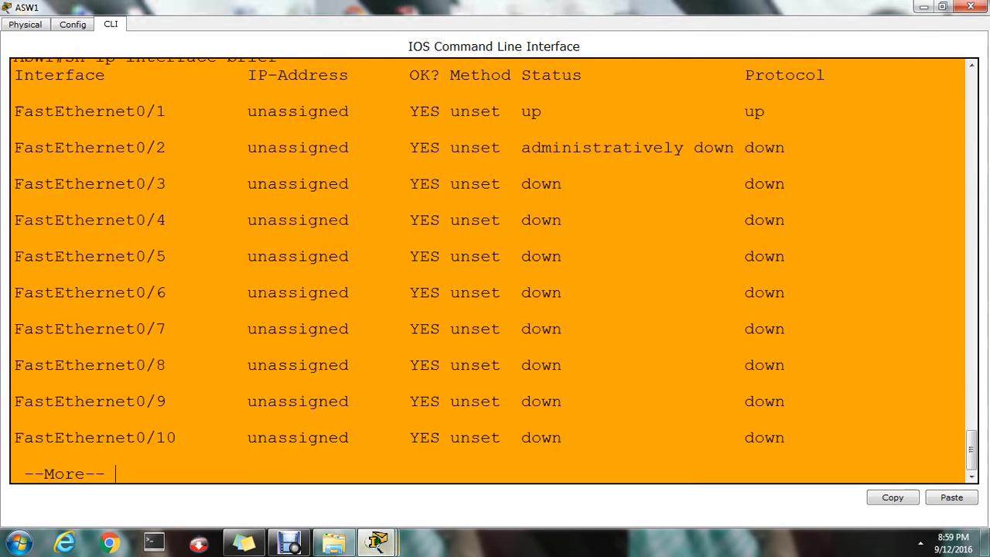
{"action": "type", "text": "q"}
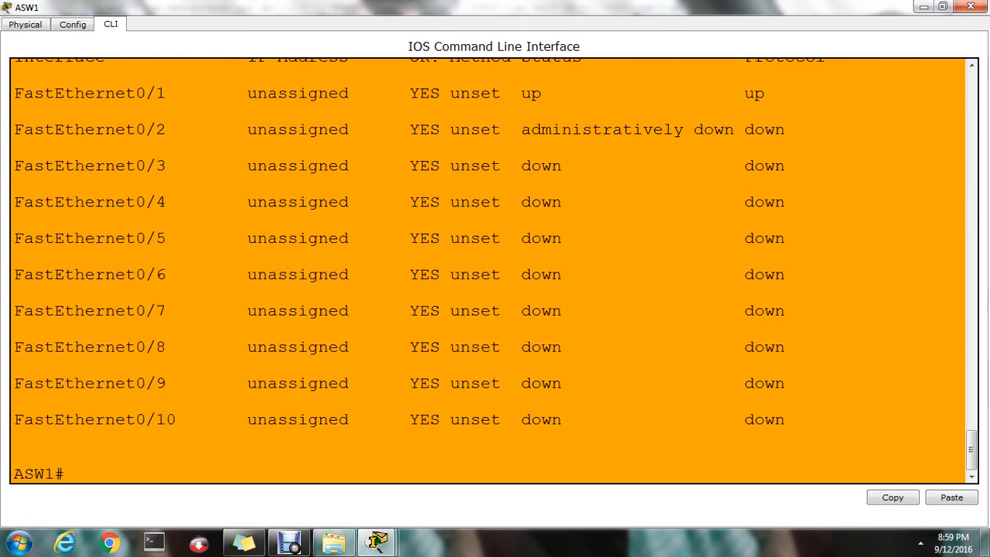
{"action": "type", "text": "conf t"}
{"action": "key", "text": "Return"}
{"action": "type", "text": "int"}
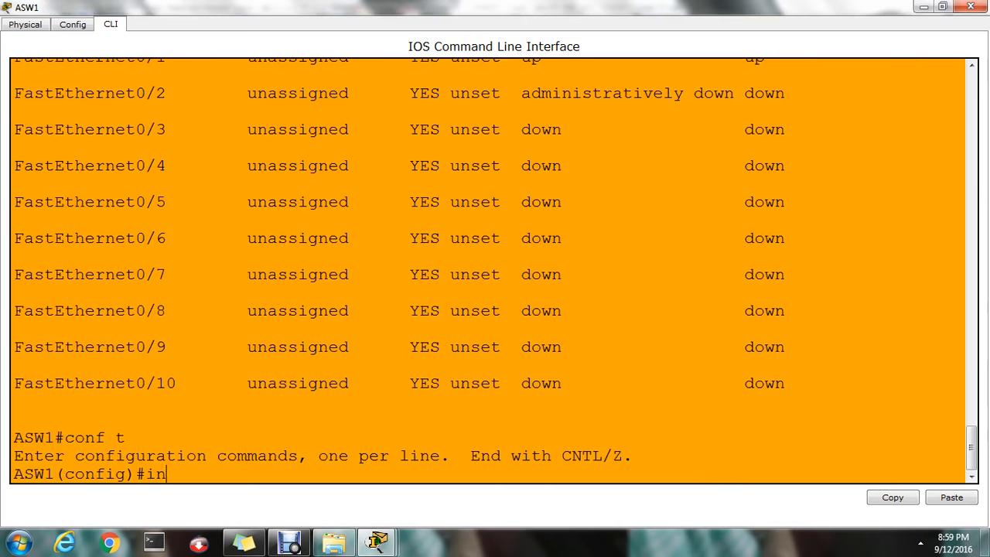
{"action": "key", "text": "Tab"}
{"action": "type", "text": "fa"}
{"action": "key", "text": "Tab"}
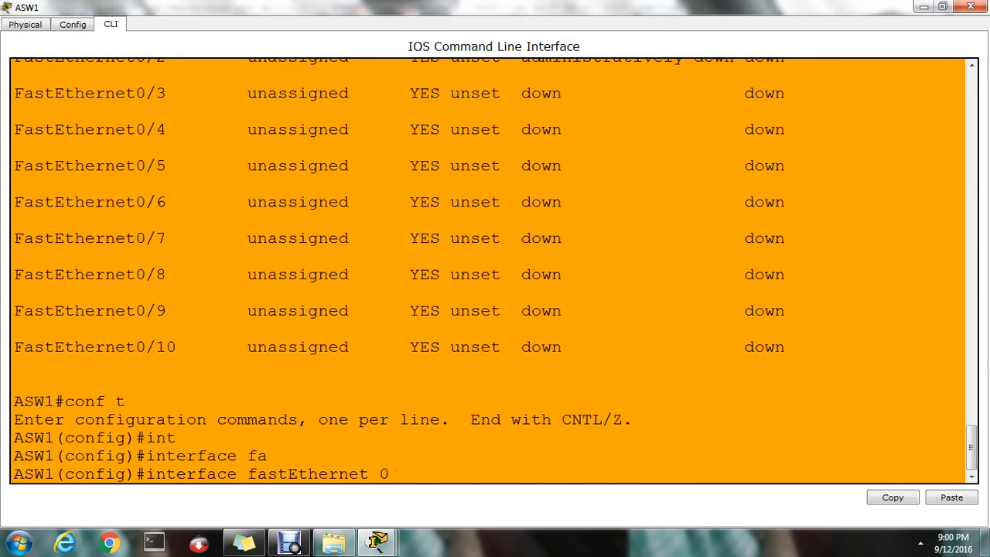
{"action": "type", "text": "0/2"}
{"action": "key", "text": "Return"}
- Remove the secure MAC address from FastEthernet0/2 with "no switchport port-security mac-address 0000.0000.0001"
{"action": "type", "text": "n"}
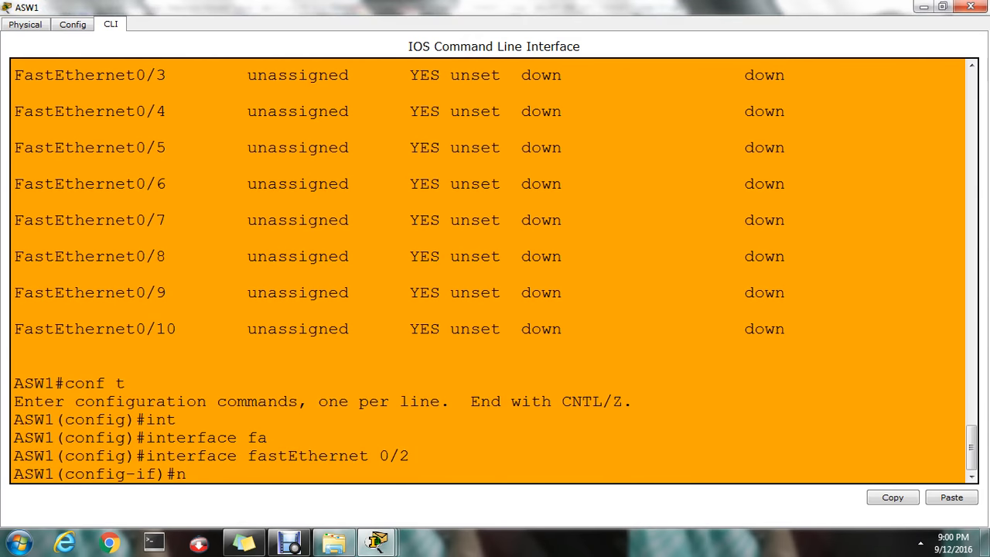
{"action": "type", "text": "o swi"}
{"action": "key", "text": "Tab"}
{"action": "type", "text": "po"}
{"action": "key", "text": "Tab"}
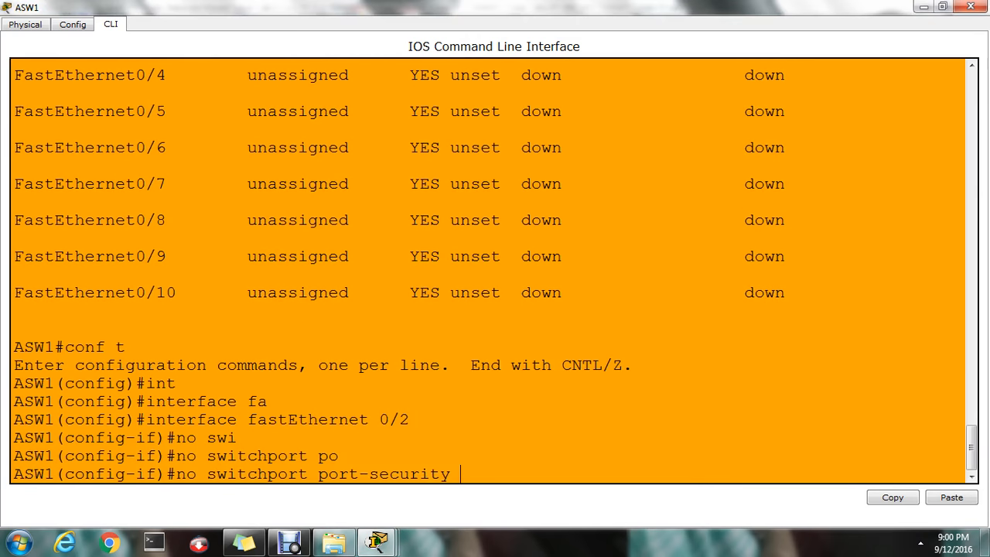
{"action": "type", "text": "mac"}
{"action": "key", "text": "Tab"}
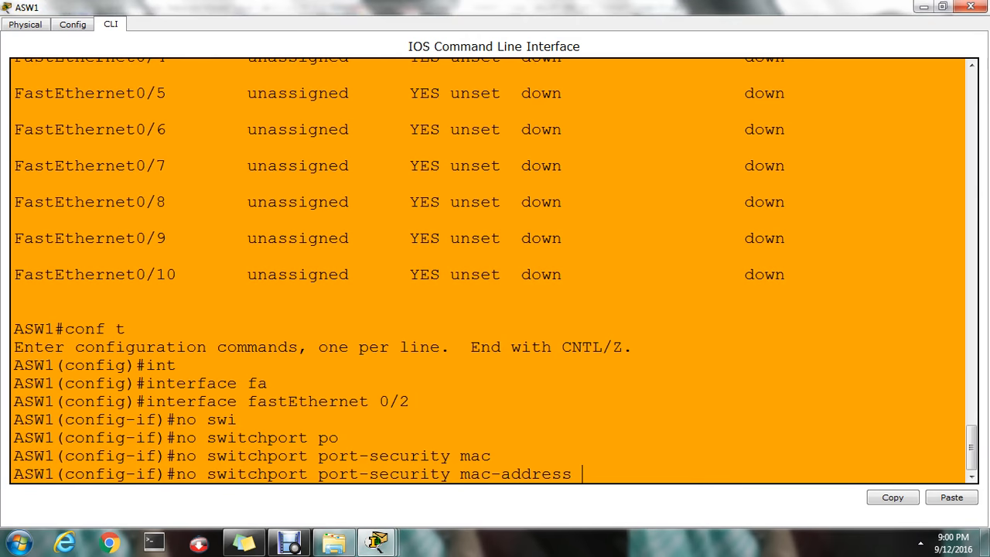
{"action": "type", "text": "0000"}
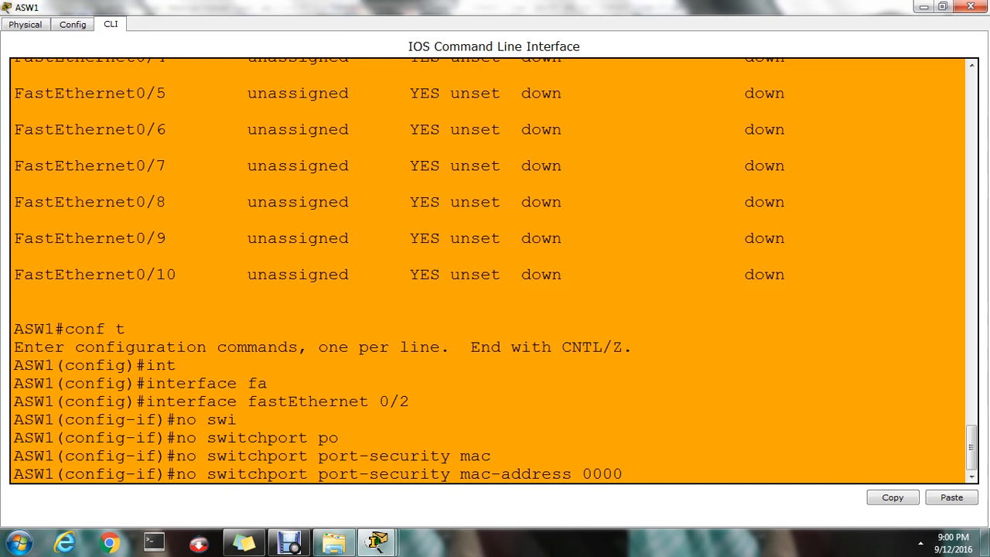
{"action": "type", "text": ".0000.0001"}
{"action": "key", "text": "Return"}
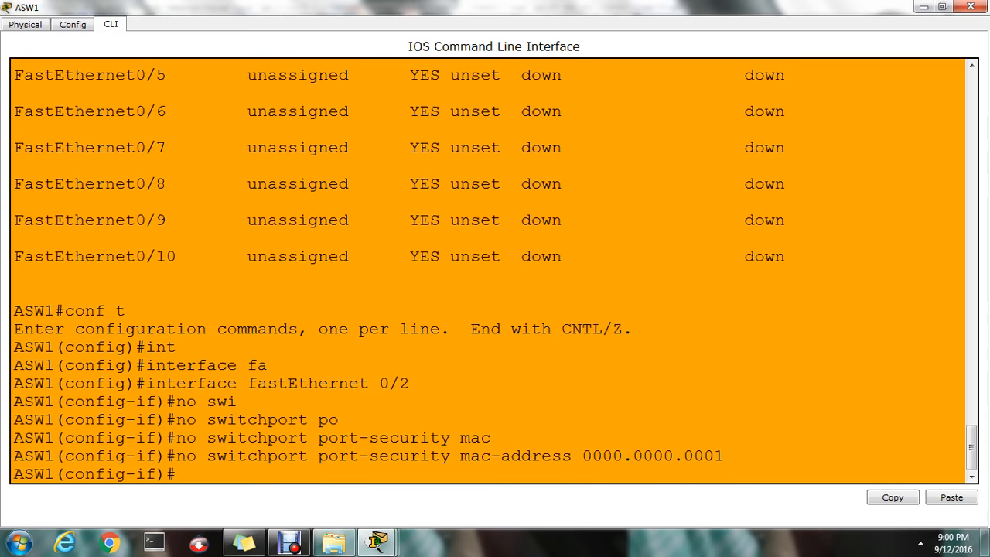
{"action": "key", "text": "Return"}
{"action": "key", "text": "Return"}
{"action": "key", "text": "Return"}
{"action": "key", "text": "Return"}
{"action": "key", "text": "Return"}
{"action": "key", "text": "Return"}
- Start the "switchport port-security mac-address" command for FastEthernet0/2, leaving it at the point where the address is required
{"action": "type", "text": "s"}
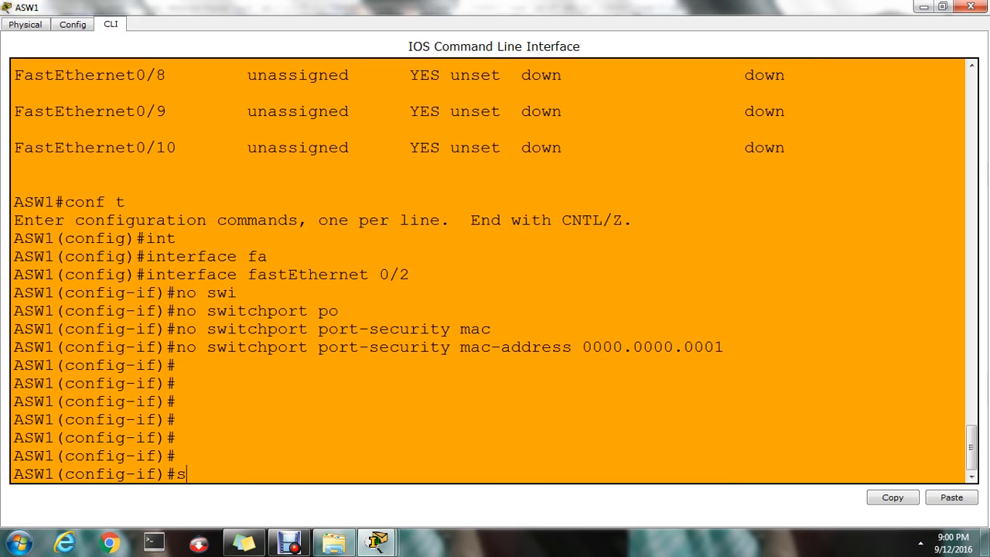
{"action": "type", "text": "wi"}
{"action": "key", "text": "Tab"}
{"action": "type", "text": "po"}
{"action": "key", "text": "Tab"}
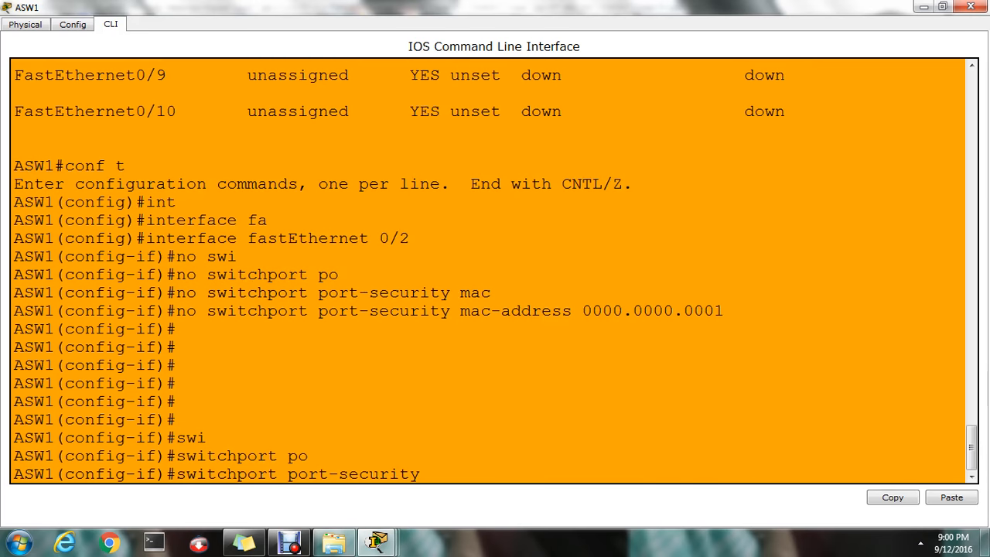
{"action": "type", "text": "mac"}
{"action": "key", "text": "Tab"}
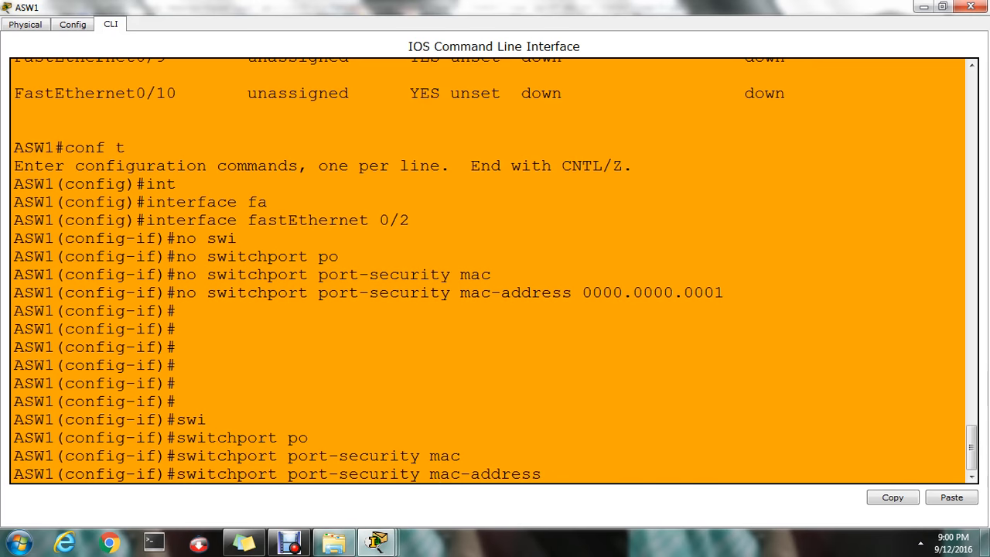
- Switch to Client 2, close its IP configuration, and run "ipconfig /all" in its Command Prompt, with the window maximized
{"action": "mouse_move", "coordinate": [377, 541]}
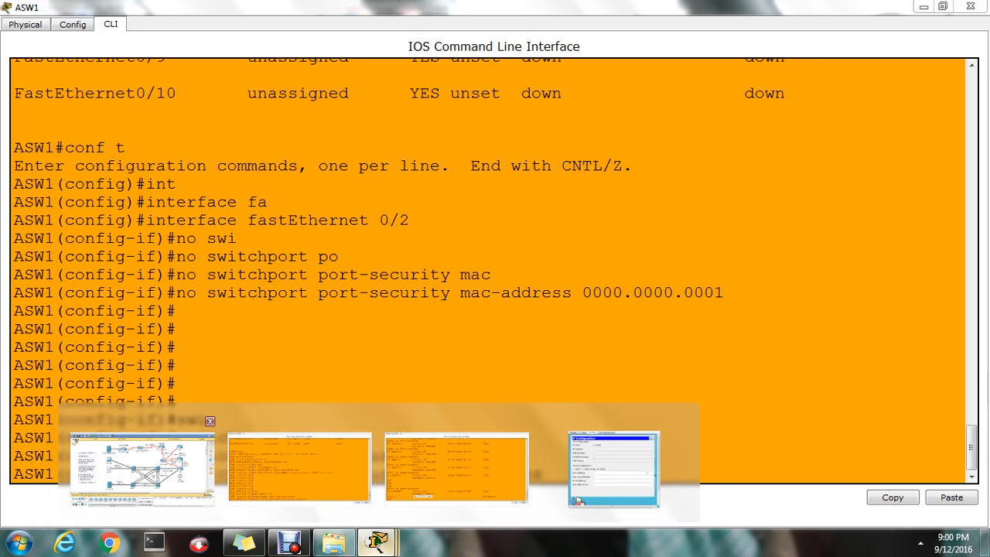
{"action": "left_click", "coordinate": [142, 469]}
{"action": "left_click", "coordinate": [264, 266]}
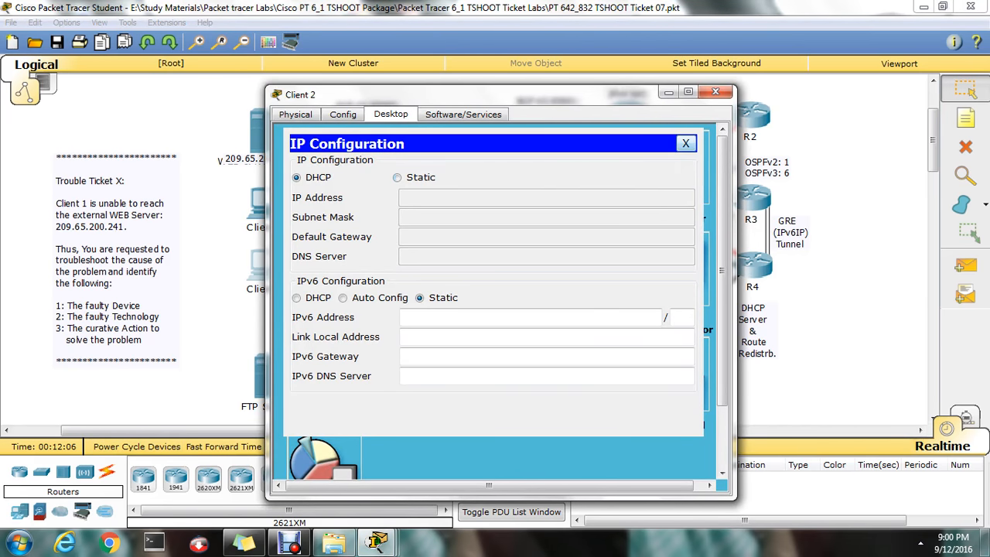
{"action": "left_click", "coordinate": [685, 143]}
{"action": "left_click", "coordinate": [584, 164]}
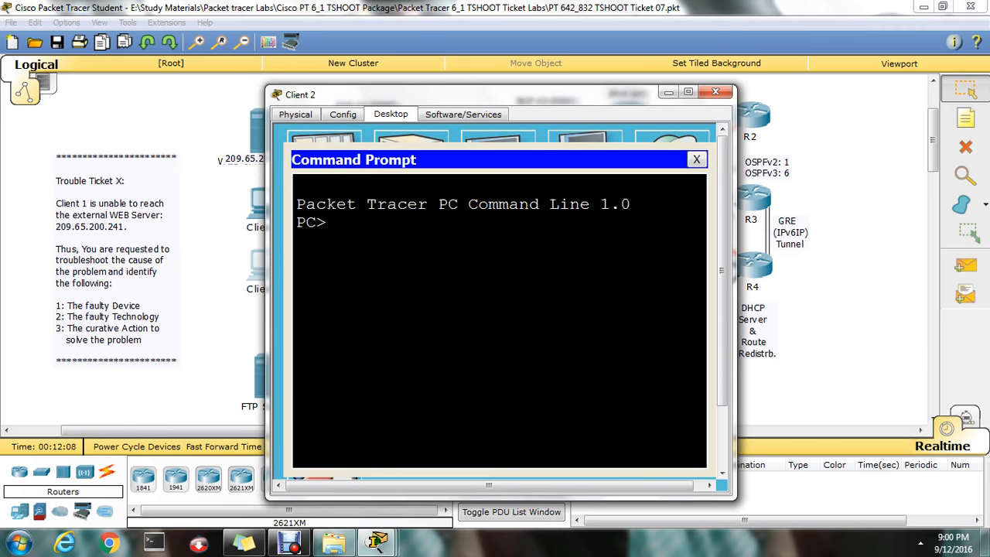
{"action": "type", "text": "ipconfig /all"}
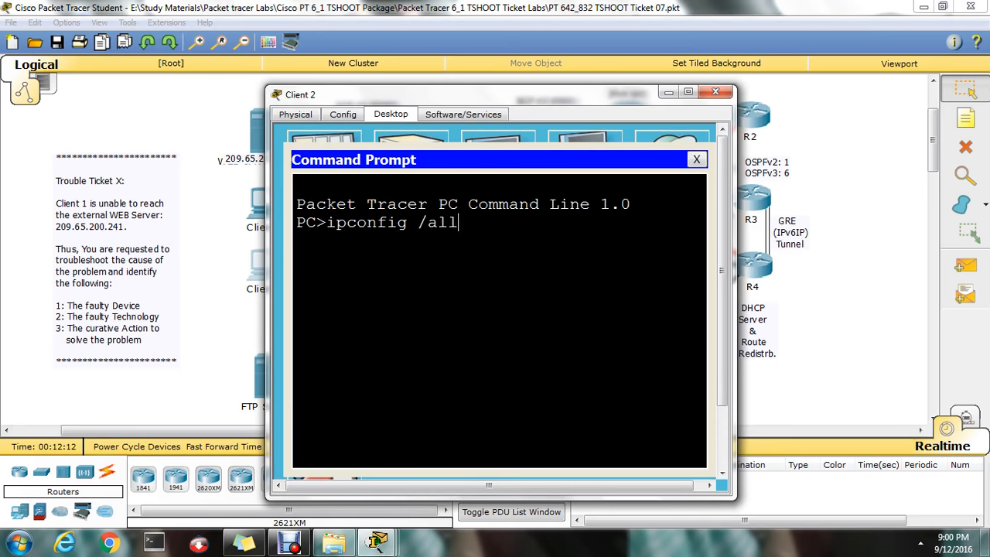
{"action": "key", "text": "Return"}
{"action": "left_click", "coordinate": [687, 92]}
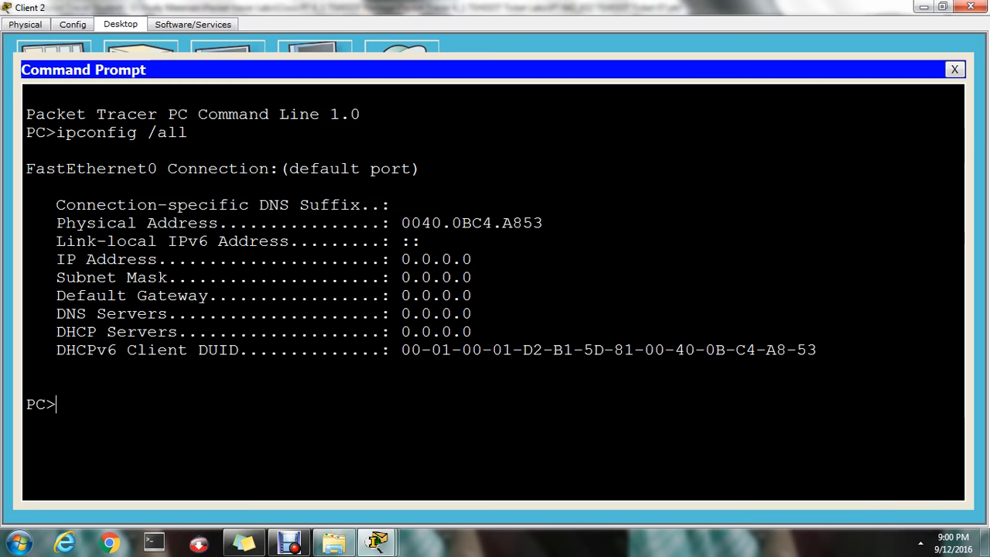
- Copy Client 2's physical address, 0040.0BC4.A853, from the ipconfig output
{"action": "left_click_drag", "start_coordinate": [543, 223], "coordinate": [400, 222]}
{"action": "key", "text": "ctrl+c"}
{"action": "right_click", "coordinate": [404, 224]}
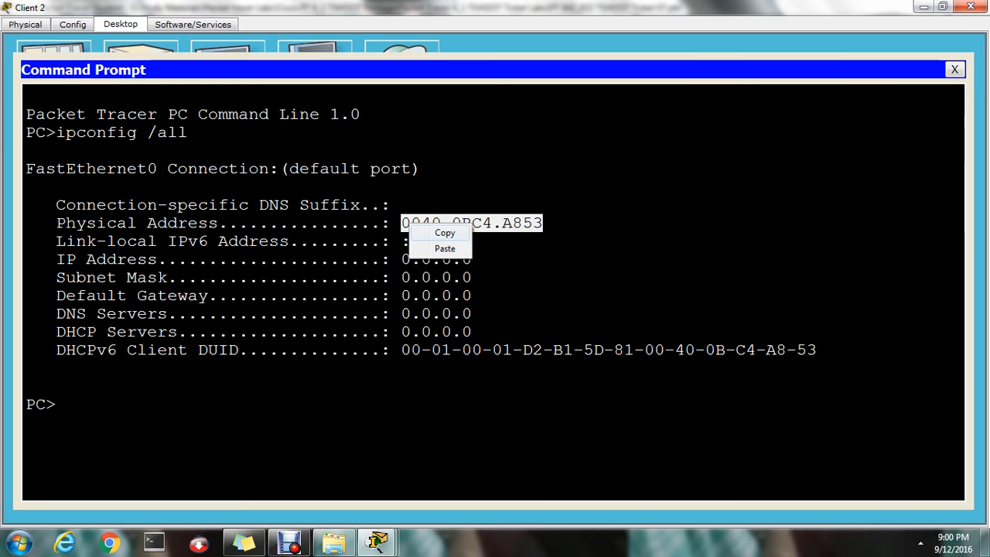
{"action": "left_click", "coordinate": [434, 233]}
- Return to ASW1 and try to complete FastEthernet0/2's pending "switchport port-security mac-address" command with the copied address 0040.0BC4.A853
{"action": "key", "text": "alt+Tab"}
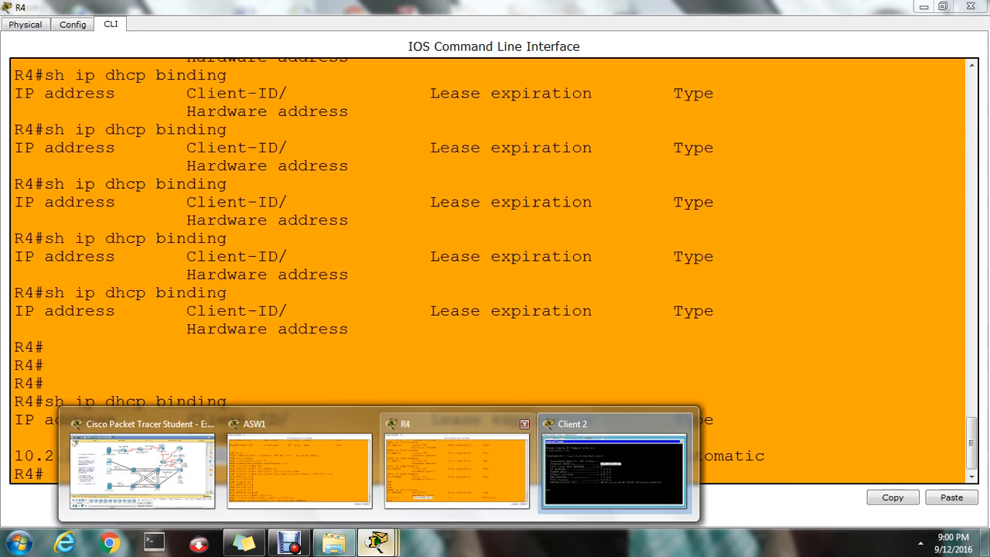
{"action": "key", "text": "alt+Tab"}
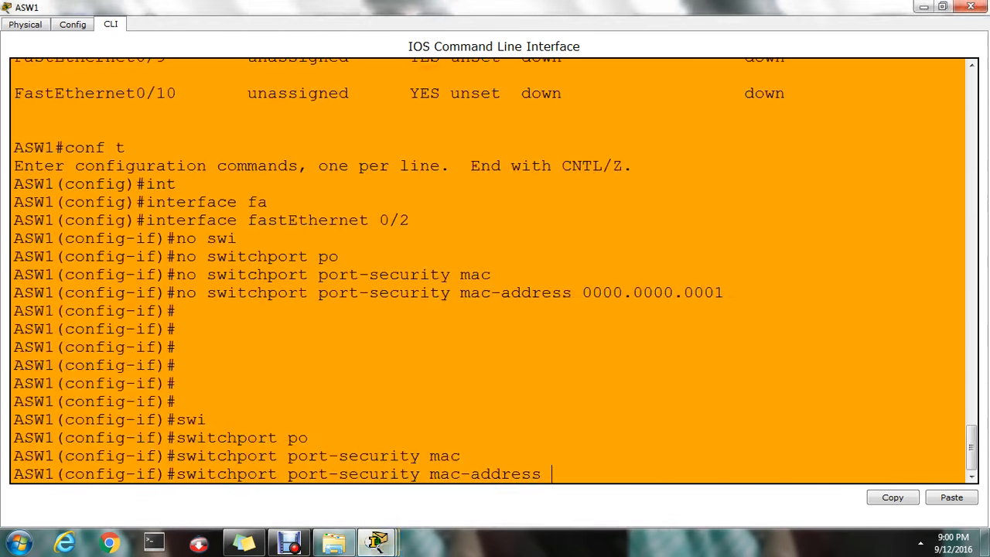
{"action": "right_click", "coordinate": [564, 473]}
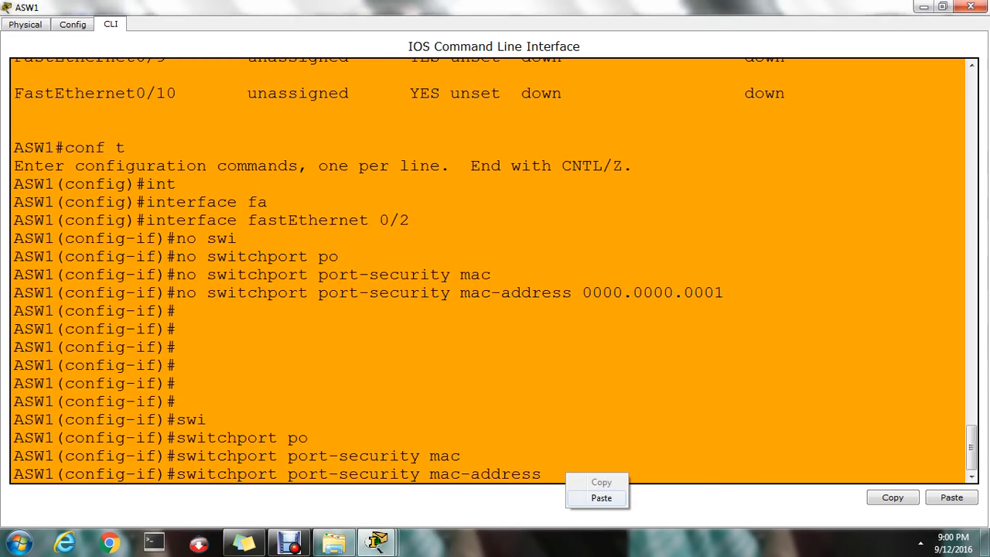
{"action": "left_click", "coordinate": [591, 496]}
{"action": "key", "text": "Return"}
{"action": "key", "text": "Return"}
{"action": "key", "text": "Return"}
{"action": "key", "text": "Return"}
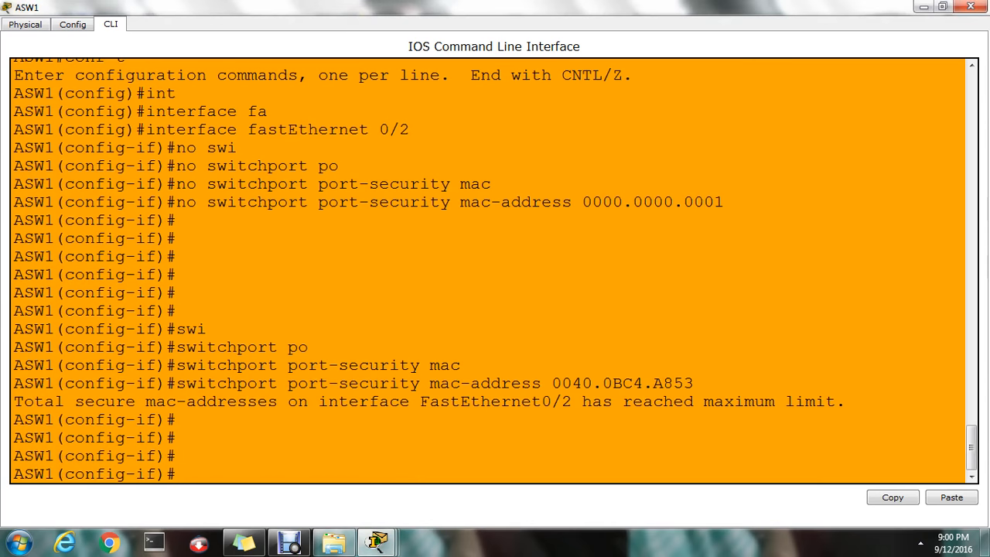
- Issue "no shutdown" on FastEthernet0/2
{"action": "type", "text": "no shu"}
{"action": "key", "text": "Tab"}
{"action": "key", "text": "Return"}
{"action": "key", "text": "Return"}
{"action": "key", "text": "Return"}
{"action": "key", "text": "Return"}
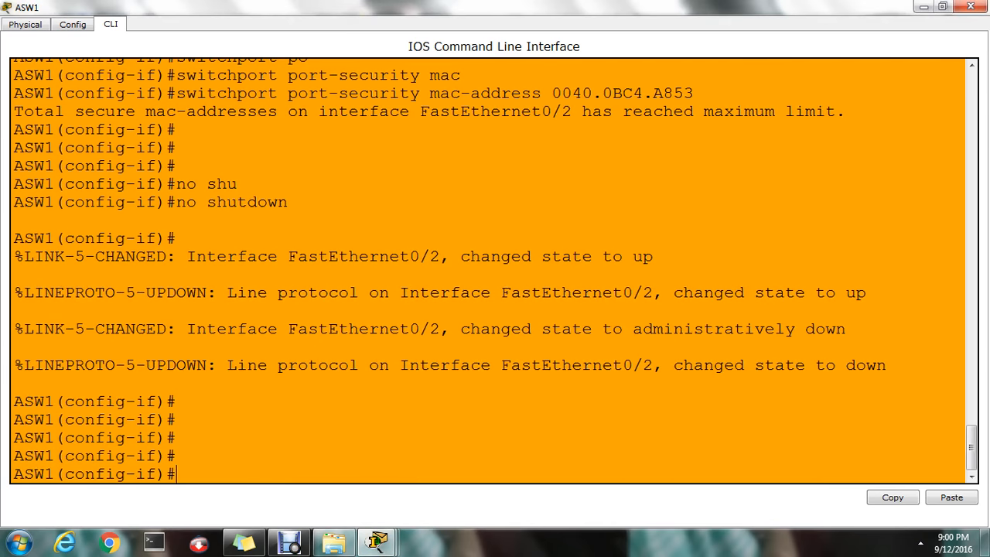
{"action": "key", "text": "Return"}
- Leave configuration mode and page through "sh run" to examine the port-security settings of FastEthernet0/1 and FastEthernet0/2
{"action": "type", "text": "exit"}
{"action": "key", "text": "Return"}
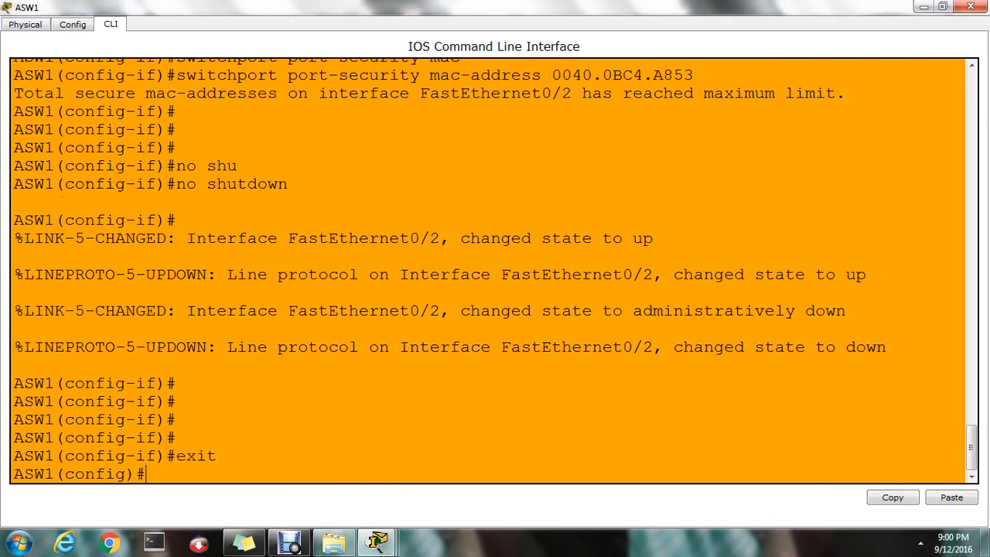
{"action": "type", "text": "exit"}
{"action": "key", "text": "Return"}
{"action": "type", "text": "sh run"}
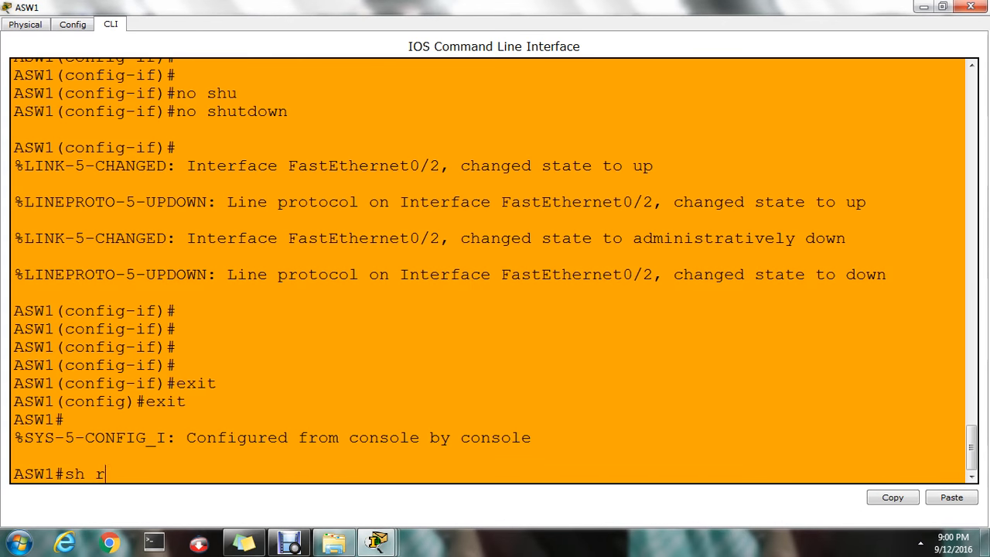
{"action": "key", "text": "Return"}
{"action": "key", "text": "Return"}
{"action": "key", "text": "Return"}
{"action": "key", "text": "Return"}
{"action": "key", "text": "Return"}
{"action": "key", "text": "Return"}
{"action": "key", "text": "Return"}
{"action": "key", "text": "Return"}
{"action": "key", "text": "Return"}
{"action": "key", "text": "Return"}
{"action": "key", "text": "Return"}
{"action": "key", "text": "Return"}
{"action": "key", "text": "Return"}
{"action": "key", "text": "Return"}
{"action": "key", "text": "Return"}
{"action": "key", "text": "Return"}
{"action": "key", "text": "Return"}
{"action": "key", "text": "Return"}
{"action": "key", "text": "Return"}
{"action": "key", "text": "Return"}
{"action": "key", "text": "Return"}
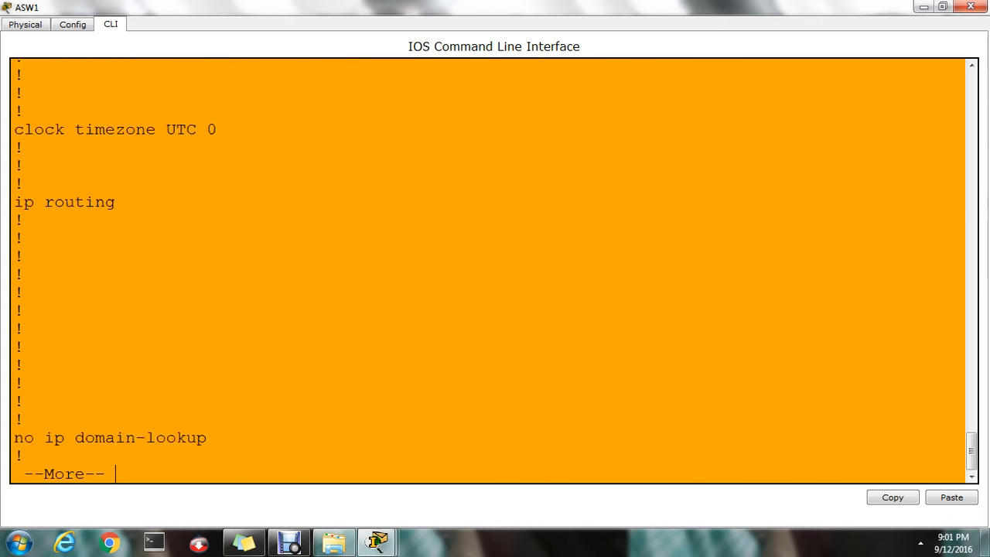
{"action": "key", "text": "Return"}
{"action": "key", "text": "Return"}
{"action": "key", "text": "Return"}
{"action": "key", "text": "Return"}
{"action": "key", "text": "Return"}
{"action": "key", "text": "Return"}
{"action": "key", "text": "Return"}
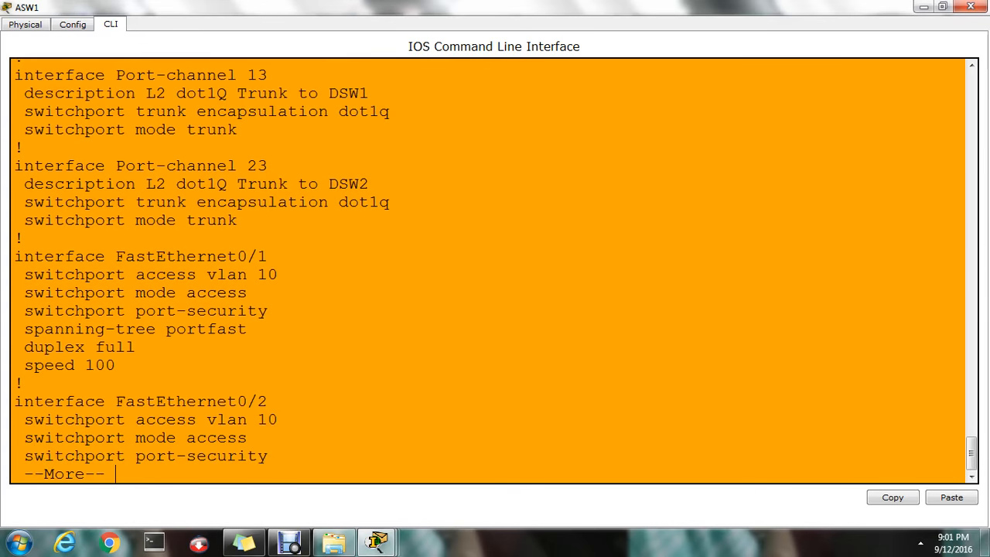
{"action": "key", "text": "Return"}
{"action": "key", "text": "Return"}
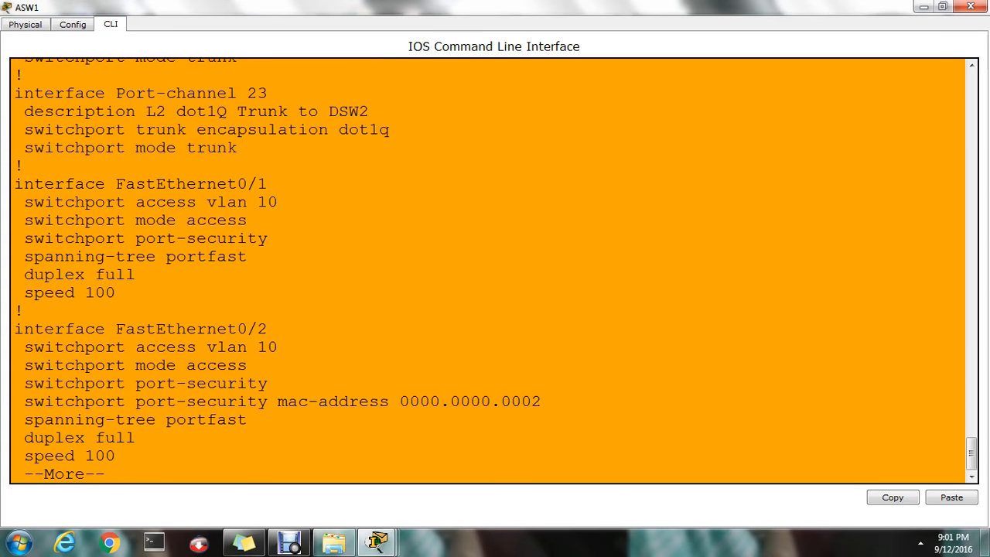
{"action": "key", "text": "Return"}
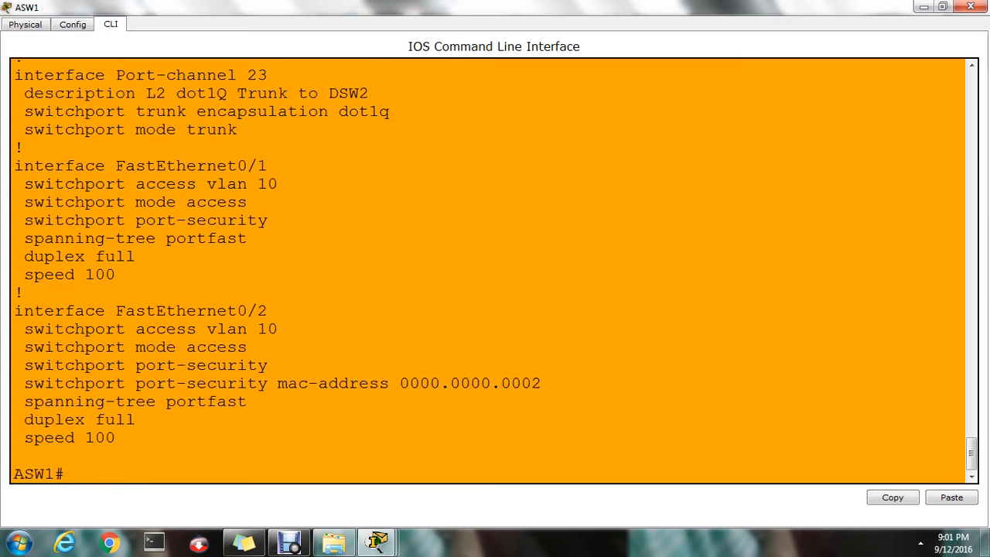
- Enter global configuration mode on ASW1 and select interface fastEthernet 0/2
{"action": "type", "text": "conf t"}
{"action": "key", "text": "Return"}
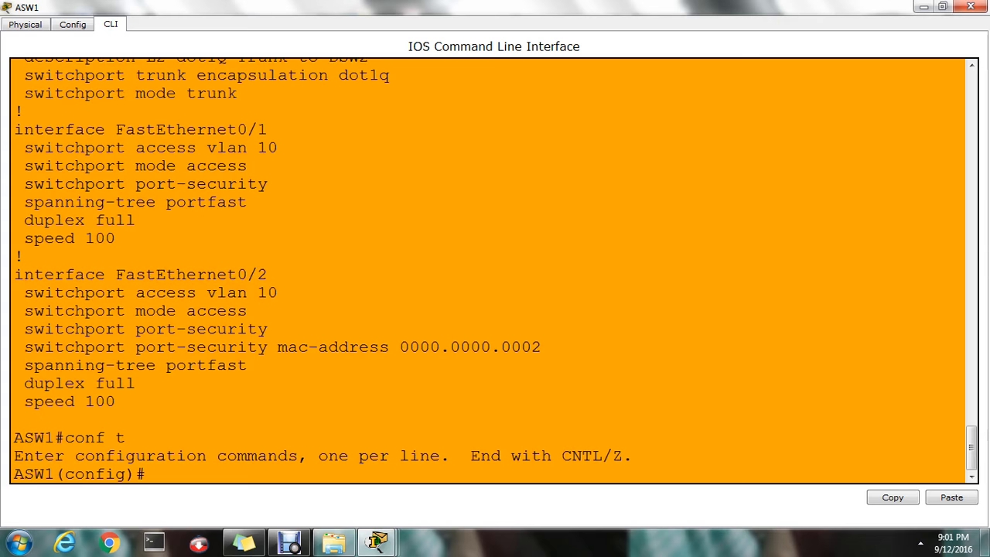
{"action": "type", "text": "int"}
{"action": "key", "text": "Tab"}
{"action": "type", "text": "f"}
{"action": "key", "text": "Tab"}
{"action": "type", "text": "0/2"}
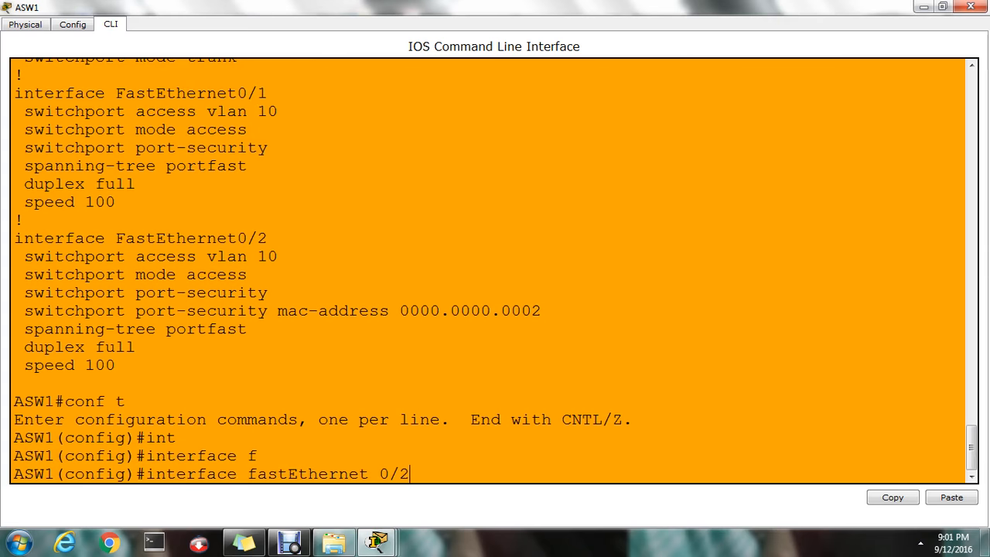
{"action": "key", "text": "Return"}
- Remove the existing secure address from FastEthernet0/2 with "no switchport port-security mac-address 0000.0000.0002"
{"action": "key", "text": "Up"}
{"action": "key", "text": "Up"}
{"action": "key", "text": "Up"}
{"action": "key", "text": "Up"}
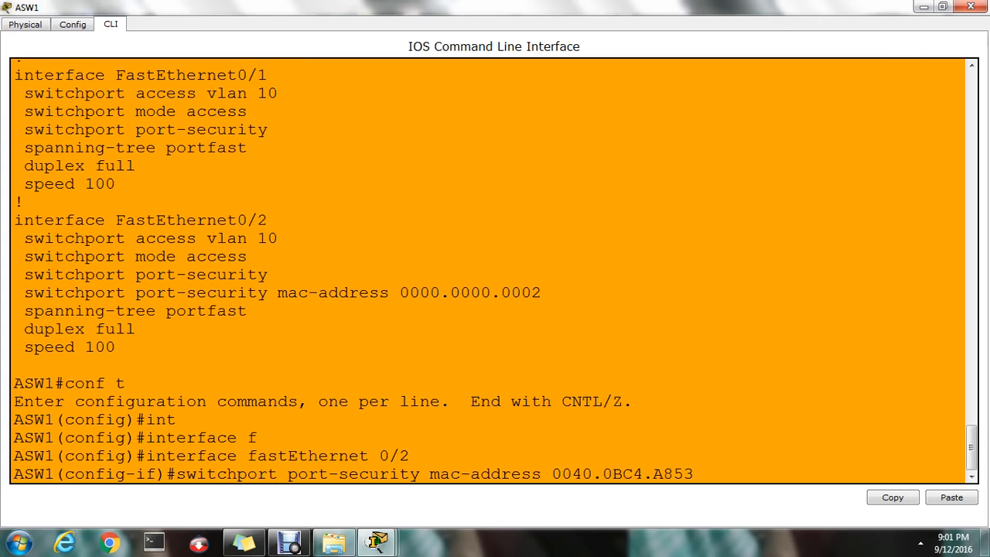
{"action": "key", "text": "Up"}
{"action": "key", "text": "BackSpace"}
{"action": "type", "text": "2"}
{"action": "key", "text": "Return"}
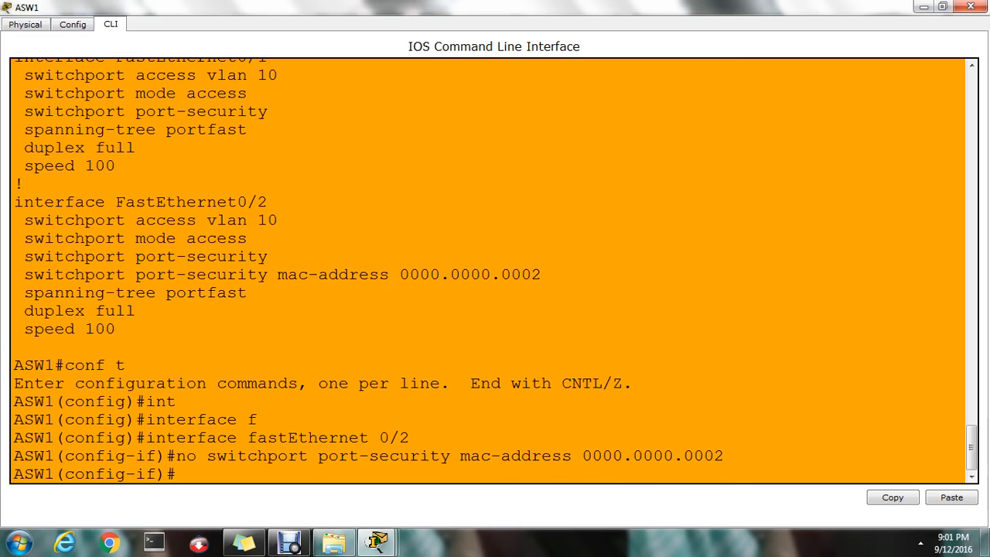
- Assign Client 2's address to FastEthernet0/2 with "switchport port-security mac-address 0040.0BC4.A853"
{"action": "key", "text": "Up"}
{"action": "key", "text": "Up"}
{"action": "key", "text": "Up"}
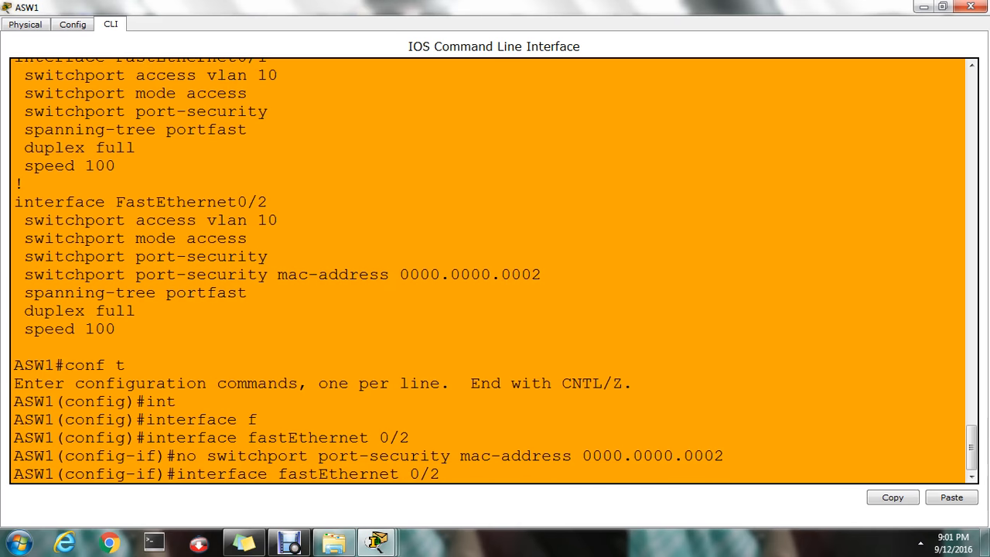
{"action": "key", "text": "BackSpace"}
{"action": "key", "text": "BackSpace"}
{"action": "key", "text": "BackSpace"}
{"action": "key", "text": "BackSpace"}
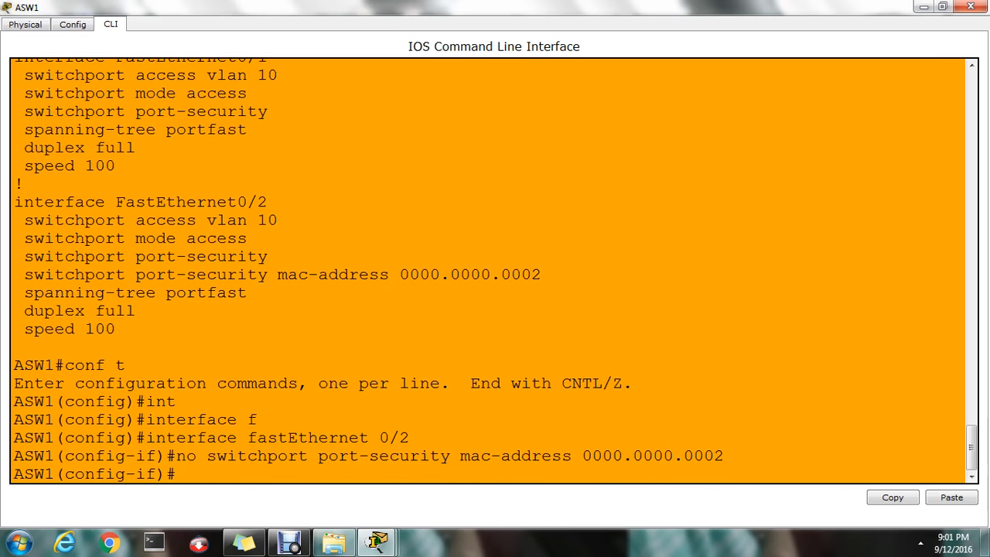
{"action": "key", "text": "Up"}
{"action": "key", "text": "Up"}
{"action": "key", "text": "Up"}
{"action": "key", "text": "Up"}
{"action": "key", "text": "Up"}
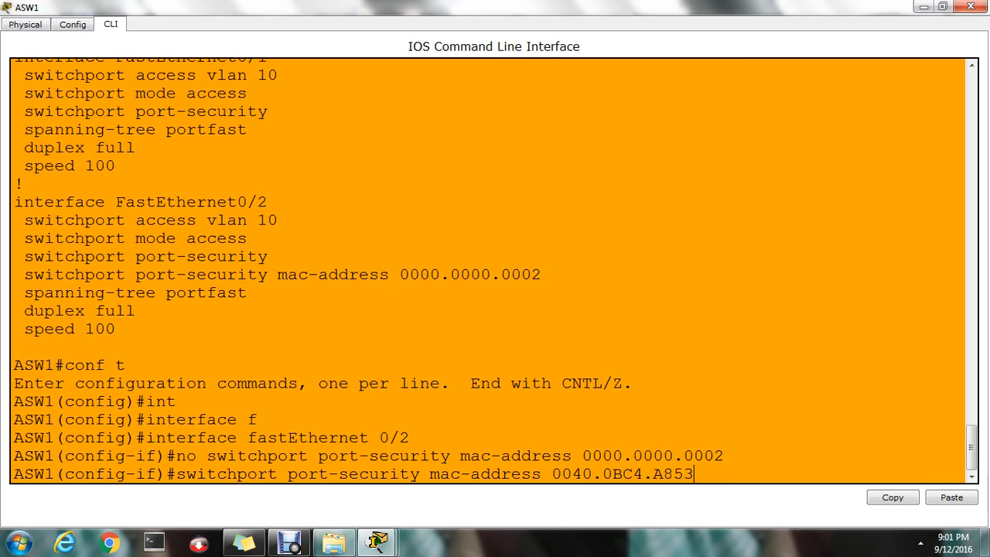
{"action": "key", "text": "Return"}
{"action": "key", "text": "Return"}
{"action": "key", "text": "Return"}
{"action": "key", "text": "Return"}
- Issue "no shutdown" twice on FastEthernet0/2 to try to bring the port up
{"action": "type", "text": "no sh"}
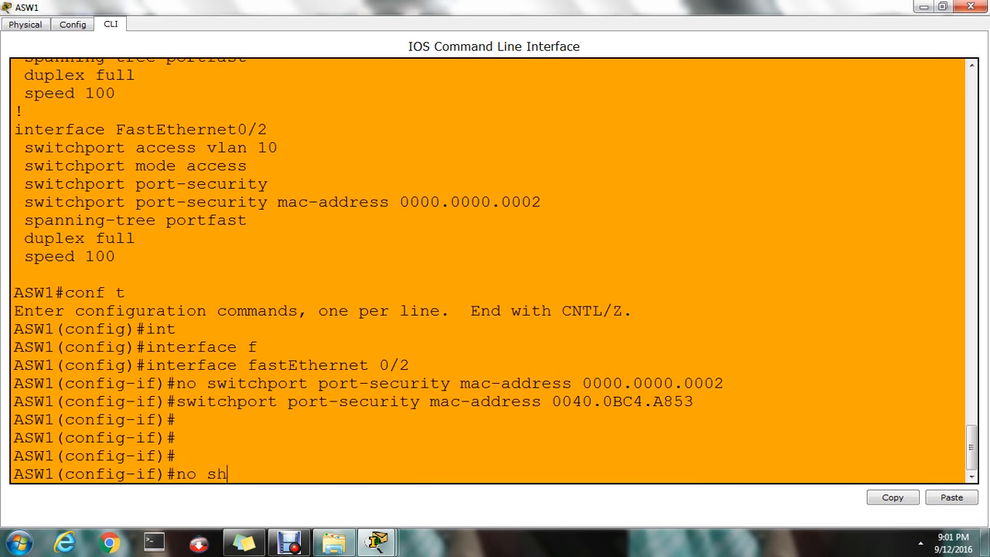
{"action": "type", "text": "u"}
{"action": "key", "text": "Tab"}
{"action": "key", "text": "Return"}
{"action": "key", "text": "Return"}
{"action": "key", "text": "Return"}
{"action": "key", "text": "Return"}
{"action": "key", "text": "Return"}
{"action": "key", "text": "Return"}
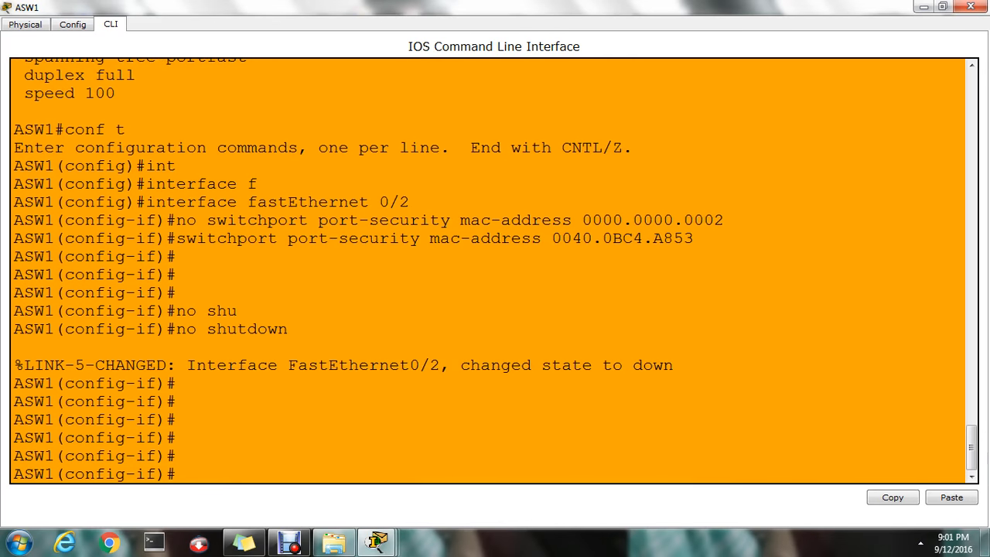
{"action": "type", "text": "no shu"}
{"action": "key", "text": "Tab"}
{"action": "key", "text": "Return"}
{"action": "key", "text": "Return"}
{"action": "key", "text": "Return"}
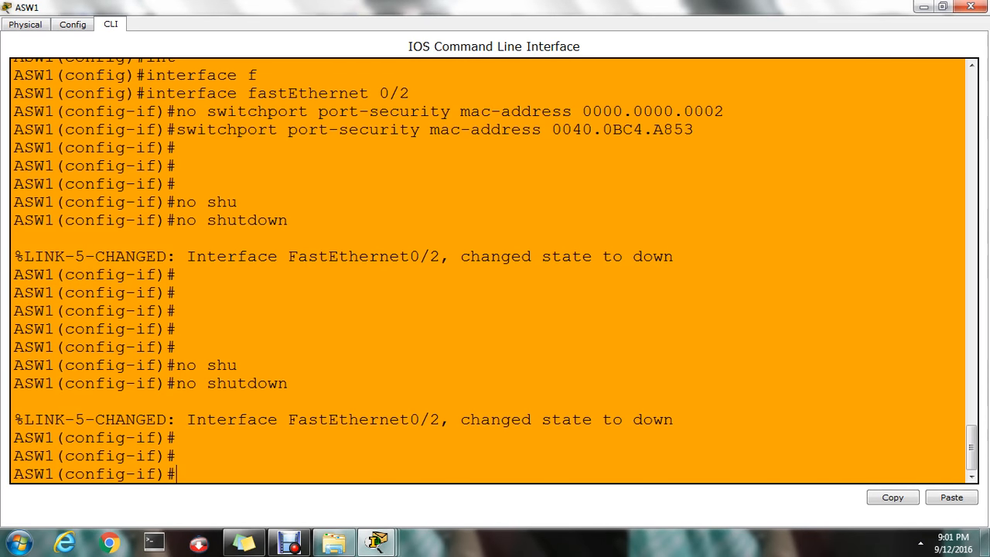
- Remove Client 2's secure address from FastEthernet0/2 with "no switchport port-security mac-address 0040.0BC4.A853"
{"action": "type", "text": "no shu"}
{"action": "key", "text": "Tab"}
{"action": "key", "text": "Up"}
{"action": "key", "text": "Up"}
{"action": "key", "text": "Up"}
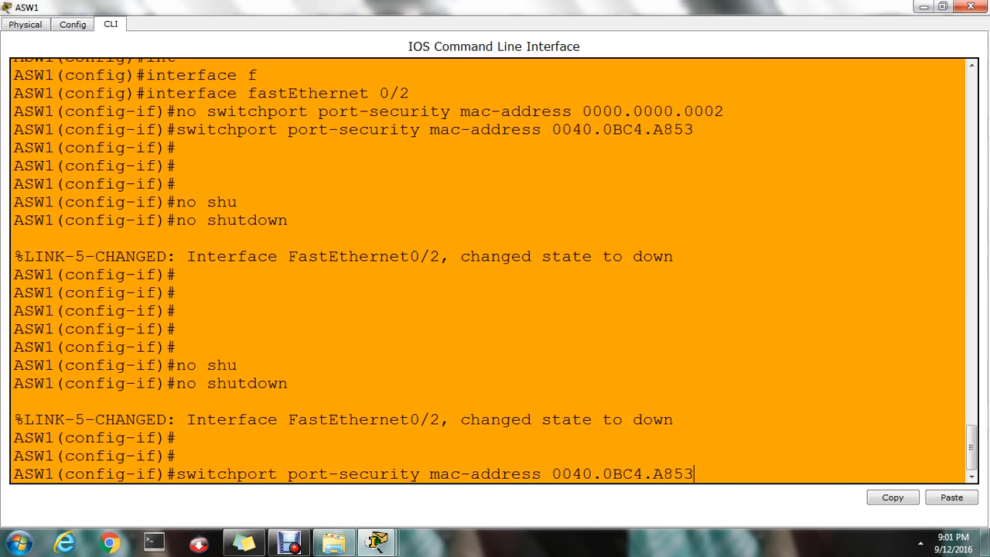
{"action": "key", "text": "Left"}
{"action": "key", "text": "Left"}
{"action": "key", "text": "Left"}
{"action": "key", "text": "Left"}
{"action": "key", "text": "Left"}
{"action": "key", "text": "Left"}
{"action": "key", "text": "Left"}
{"action": "key", "text": "Left"}
{"action": "key", "text": "Left"}
{"action": "key", "text": "Left"}
{"action": "key", "text": "Left"}
{"action": "key", "text": "Left"}
{"action": "key", "text": "Left"}
{"action": "key", "text": "Left"}
{"action": "key", "text": "Left"}
{"action": "key", "text": "Left"}
{"action": "key", "text": "Left"}
{"action": "key", "text": "Left"}
{"action": "key", "text": "Left"}
{"action": "key", "text": "Left"}
{"action": "key", "text": "Left"}
{"action": "type", "text": "no"}
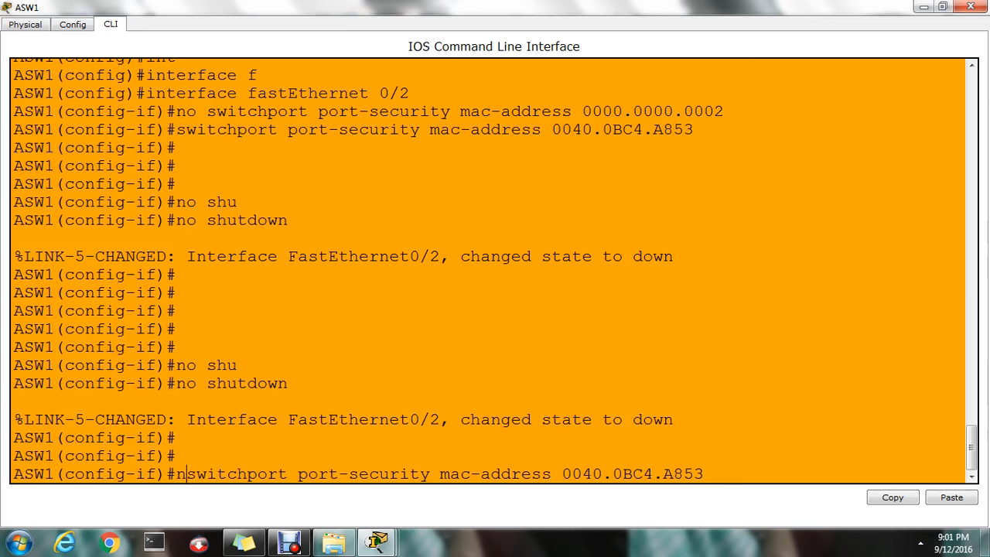
{"action": "key", "text": "Return"}
{"action": "key", "text": "Return"}
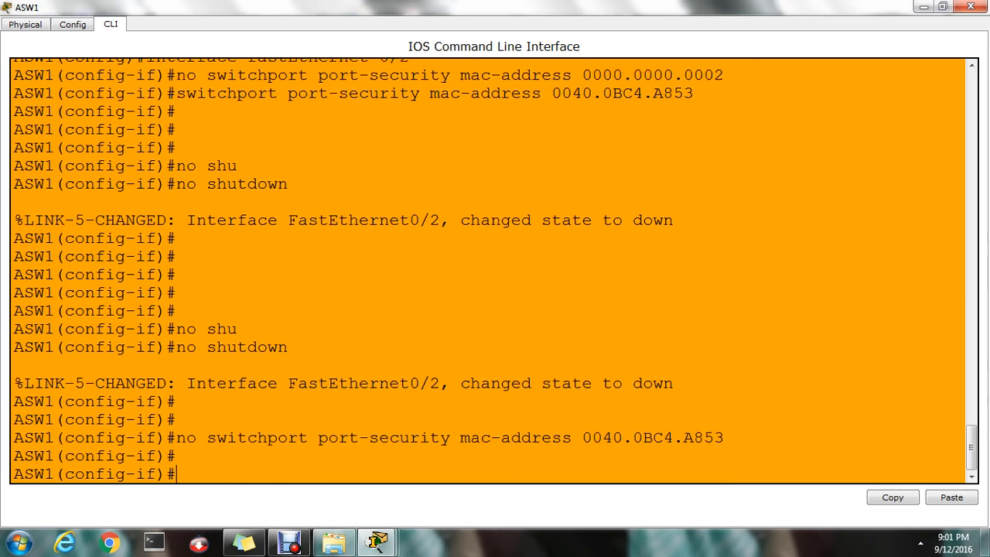
- Reissue "no shutdown" on FastEthernet0/2 without a static secure MAC address assigned
{"action": "key", "text": "Return"}
{"action": "type", "text": "no shu"}
{"action": "key", "text": "Tab"}
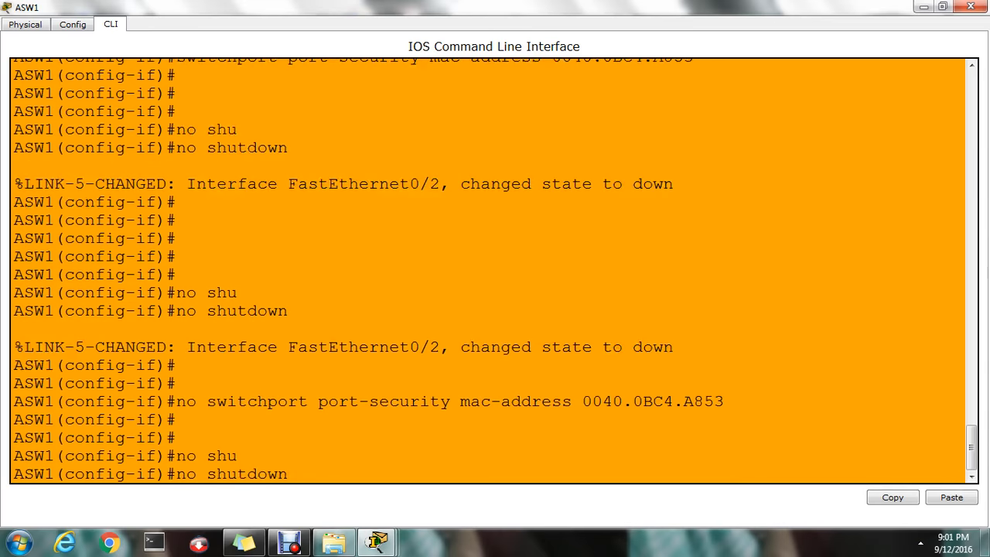
{"action": "key", "text": "Return"}
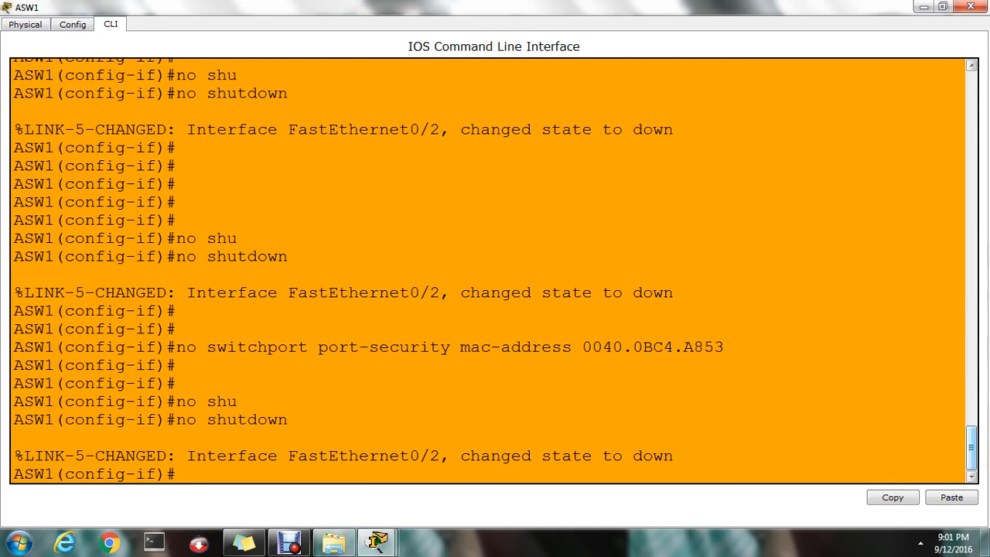
- Review the earlier running-configuration output, comparing the FastEthernet0/1 and FastEthernet0/2 port-security settings
{"action": "scroll", "coordinate": [495, 271], "scroll_direction": "up", "scroll_amount": 1}
{"action": "scroll", "coordinate": [495, 270], "scroll_direction": "up", "scroll_amount": 5}
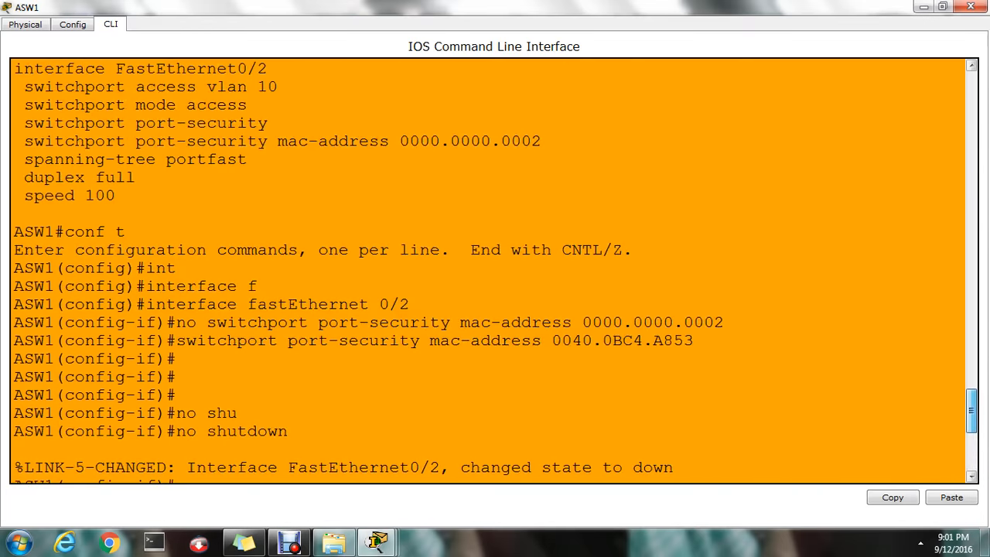
{"action": "scroll", "coordinate": [495, 270], "scroll_direction": "up", "scroll_amount": 3}
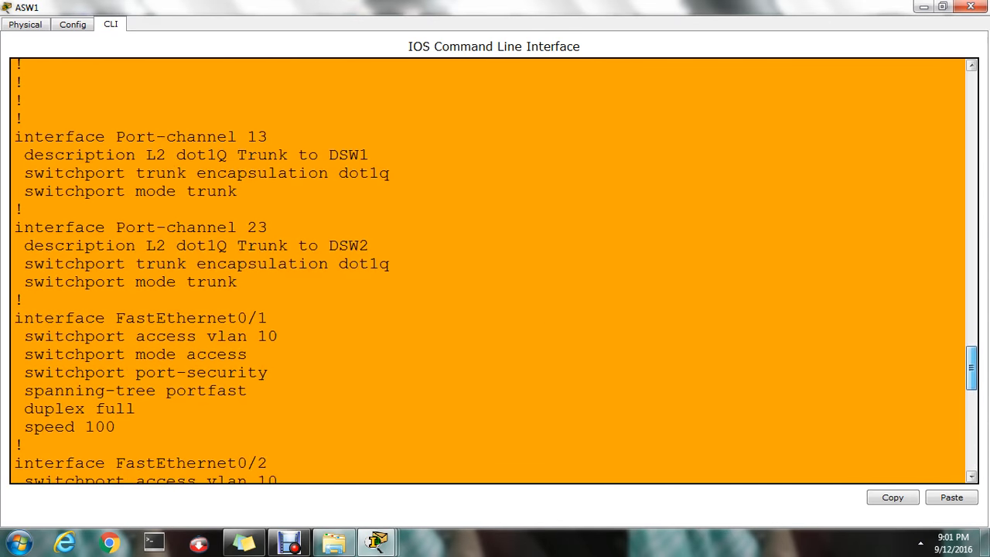
{"action": "left_click_drag", "start_coordinate": [971, 368], "coordinate": [971, 382]}
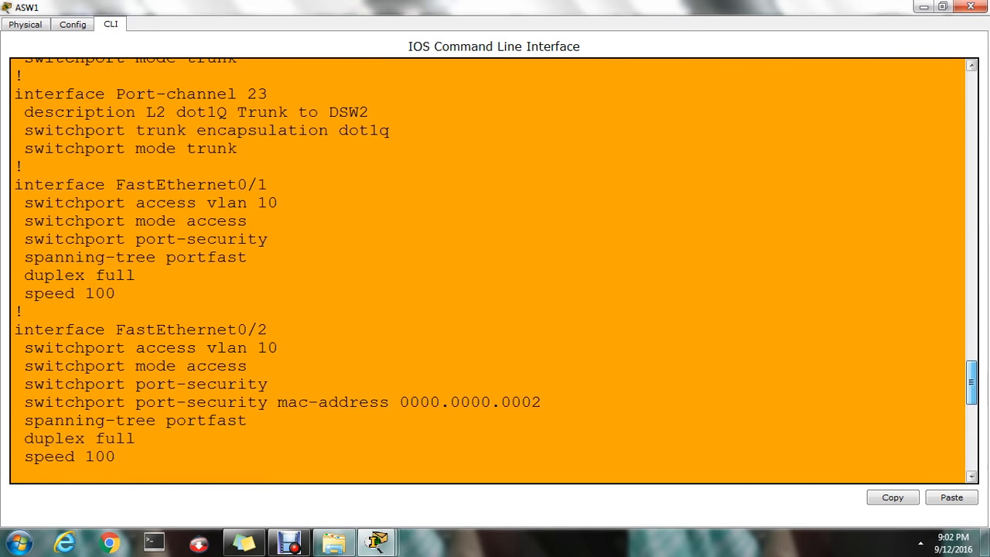
{"action": "type", "text": "conf t"}
{"action": "key", "text": "Return"}
{"action": "type", "text": "int"}
{"action": "key", "text": "Tab"}
{"action": "type", "text": "f"}
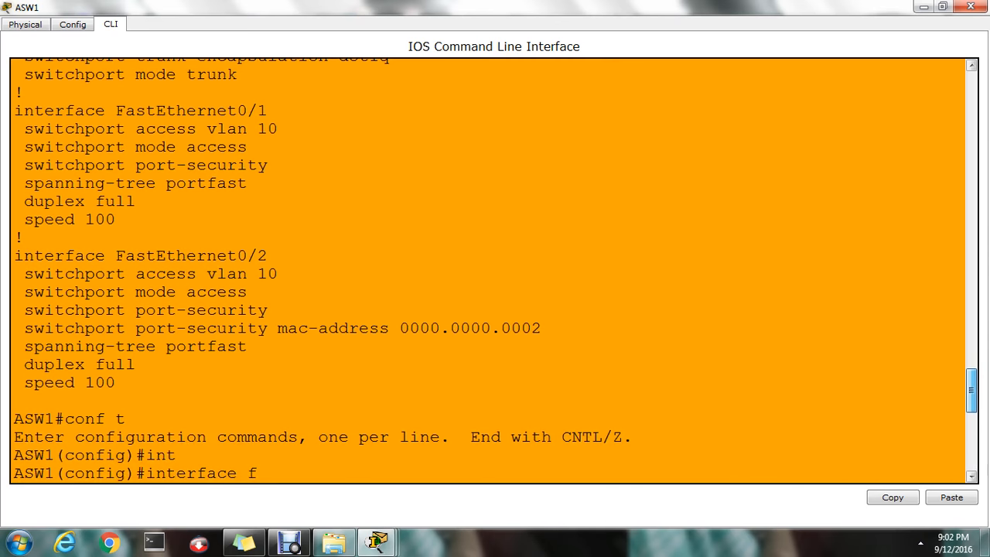
{"action": "key", "text": "Tab"}
{"action": "type", "text": "0/2"}
{"action": "left_click_drag", "start_coordinate": [971, 392], "coordinate": [971, 448]}
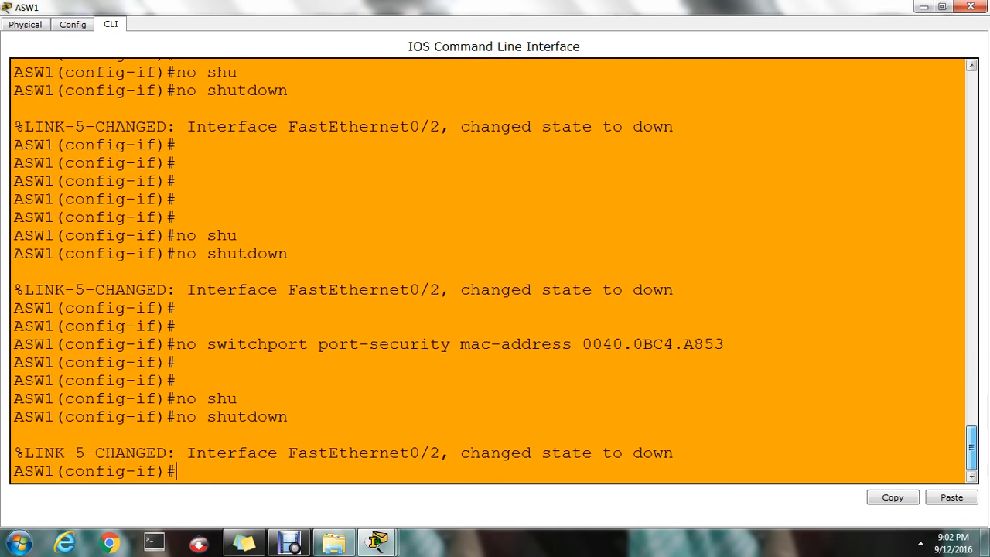
- Retry DHCP addressing on Client 2 by switching its IP configuration to Static and back to DHCP
{"action": "left_click", "coordinate": [377, 542]}
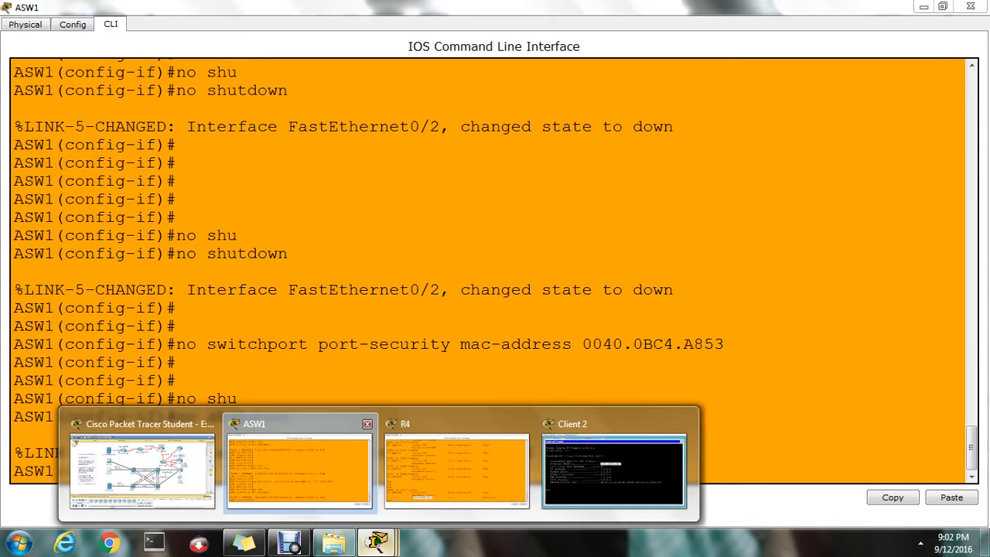
{"action": "left_click", "coordinate": [143, 470]}
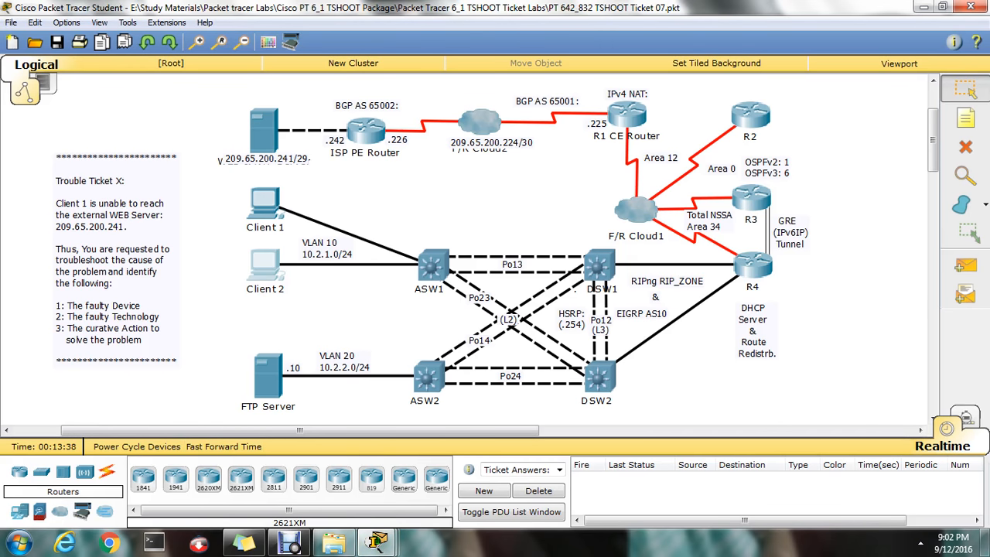
{"action": "left_click", "coordinate": [265, 265]}
{"action": "left_click", "coordinate": [478, 367]}
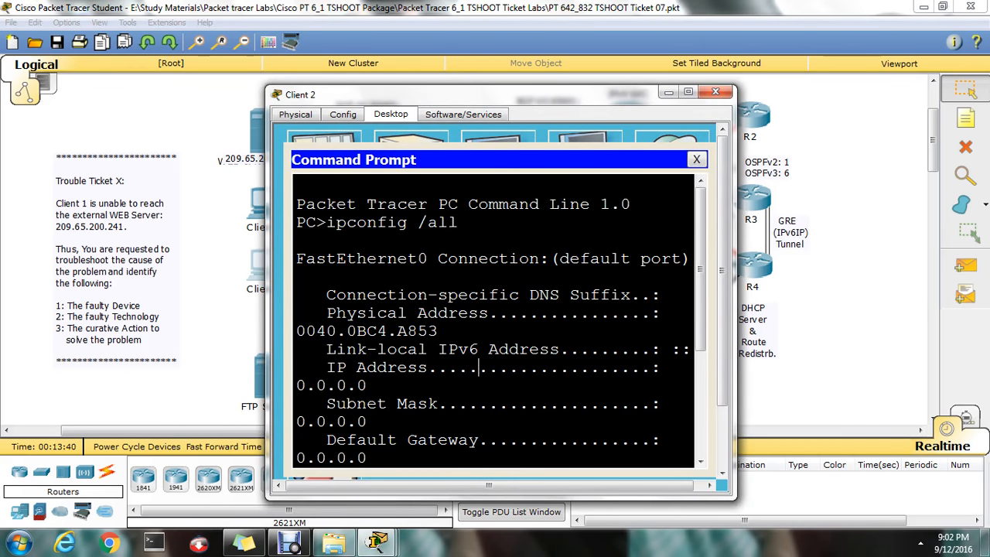
{"action": "left_click", "coordinate": [695, 159]}
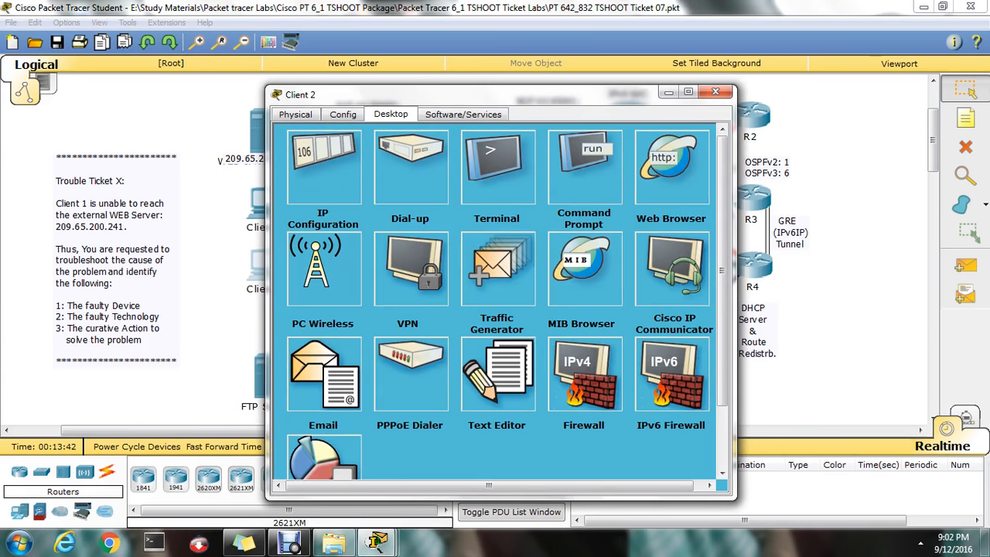
{"action": "left_click", "coordinate": [323, 151]}
{"action": "left_click", "coordinate": [342, 113]}
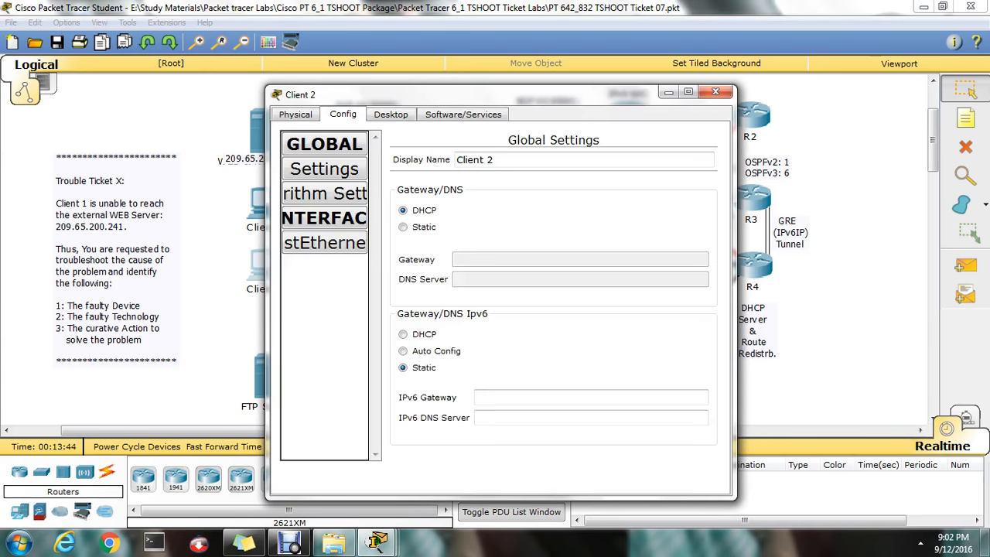
{"action": "left_click", "coordinate": [390, 114]}
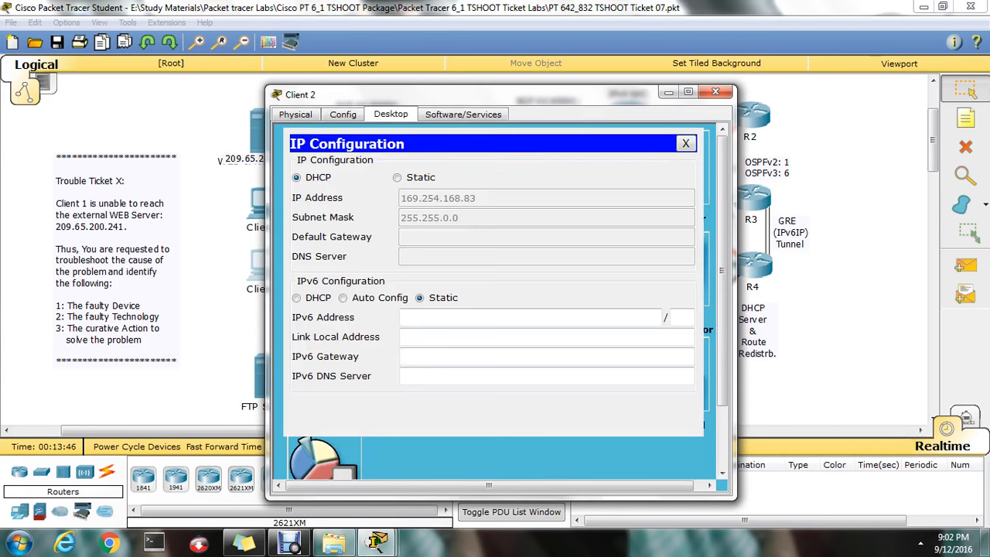
{"action": "left_click", "coordinate": [397, 178]}
{"action": "left_click", "coordinate": [297, 178]}
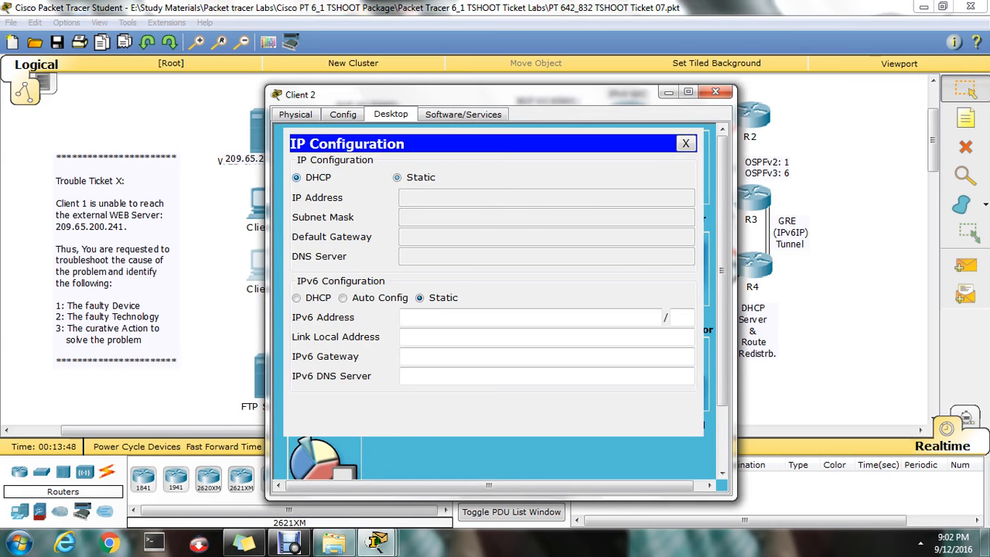
- Return to ASW1's command line at a fresh FastEthernet0/2 interface configuration prompt
{"action": "mouse_move", "coordinate": [377, 541]}
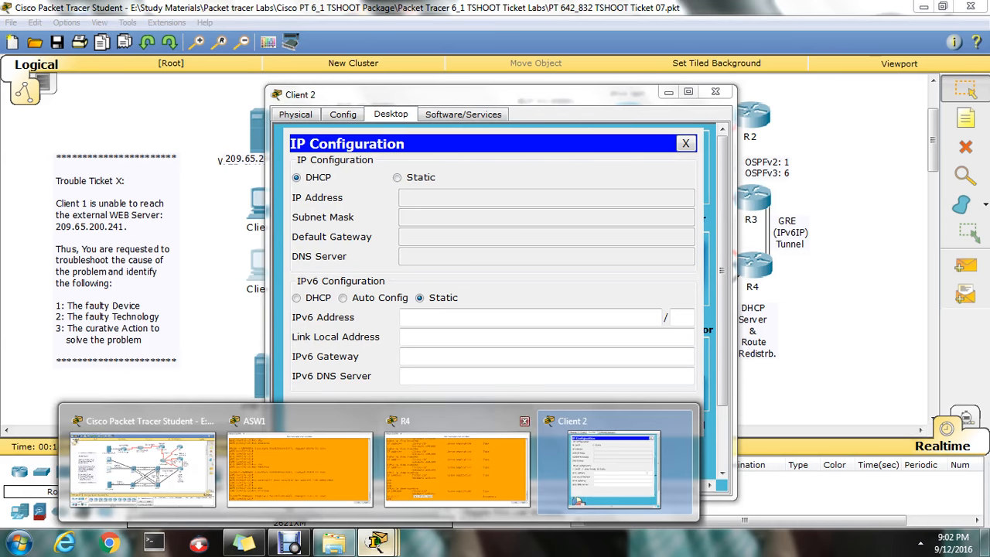
{"action": "mouse_move", "coordinate": [456, 464]}
{"action": "left_click", "coordinate": [299, 468]}
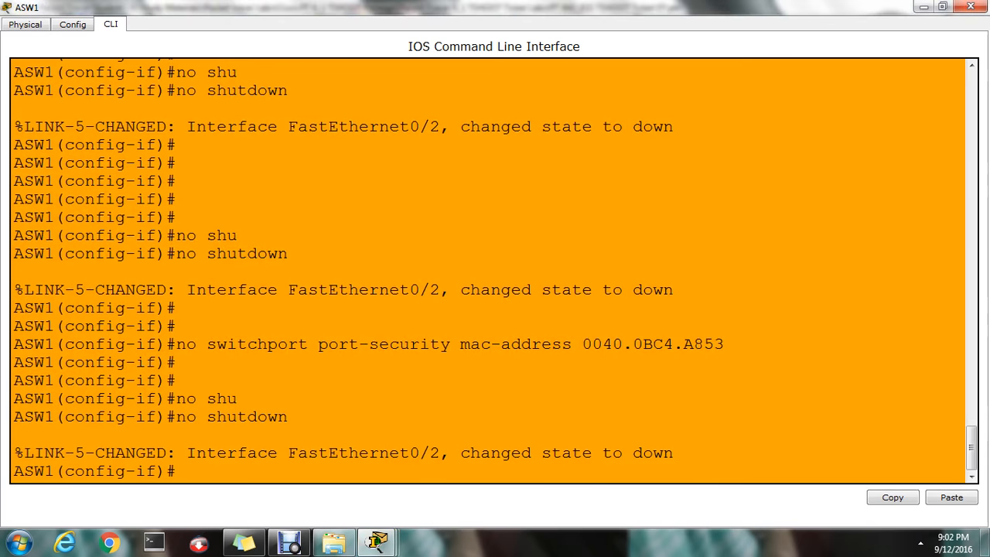
{"action": "key", "text": "Return"}
{"action": "key", "text": "Return"}
{"action": "key", "text": "Return"}
{"action": "key", "text": "Return"}
{"action": "key", "text": "Return"}
{"action": "key", "text": "Return"}
{"action": "key", "text": "Return"}
{"action": "key", "text": "Return"}
{"action": "key", "text": "Return"}
{"action": "key", "text": "Return"}
{"action": "key", "text": "Return"}
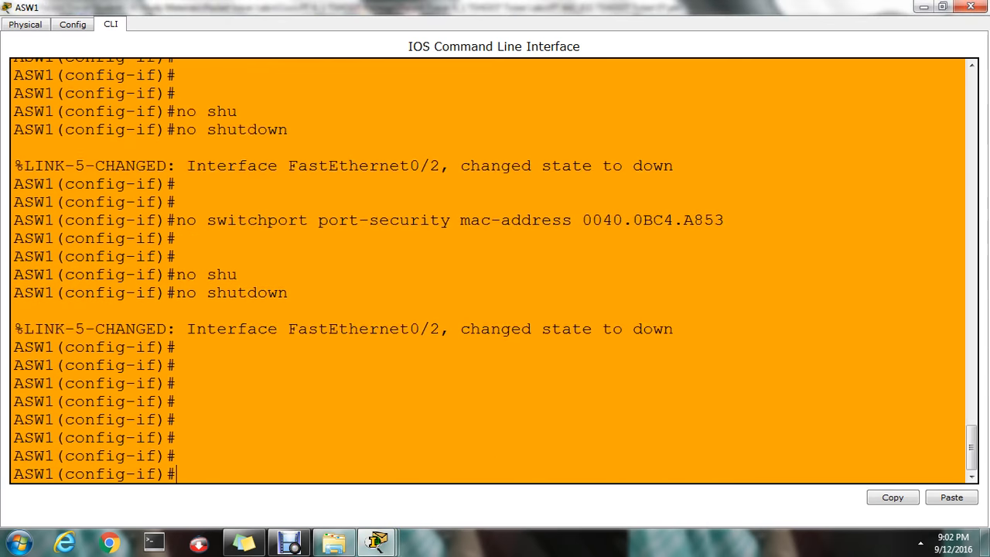
{"action": "key", "text": "Return"}
{"action": "key", "text": "Return"}
{"action": "key", "text": "Return"}
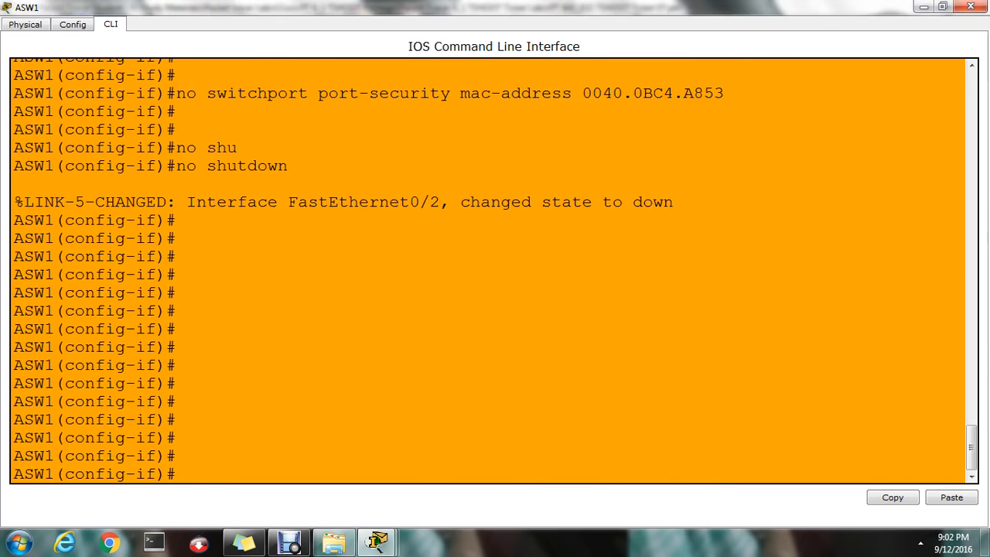
- Exit configuration mode and examine the running configuration through the FastEthernet0/2 section with "sh run"
{"action": "key", "text": "ctrl+z"}
{"action": "key", "text": "Return"}
{"action": "type", "text": "sh run"}
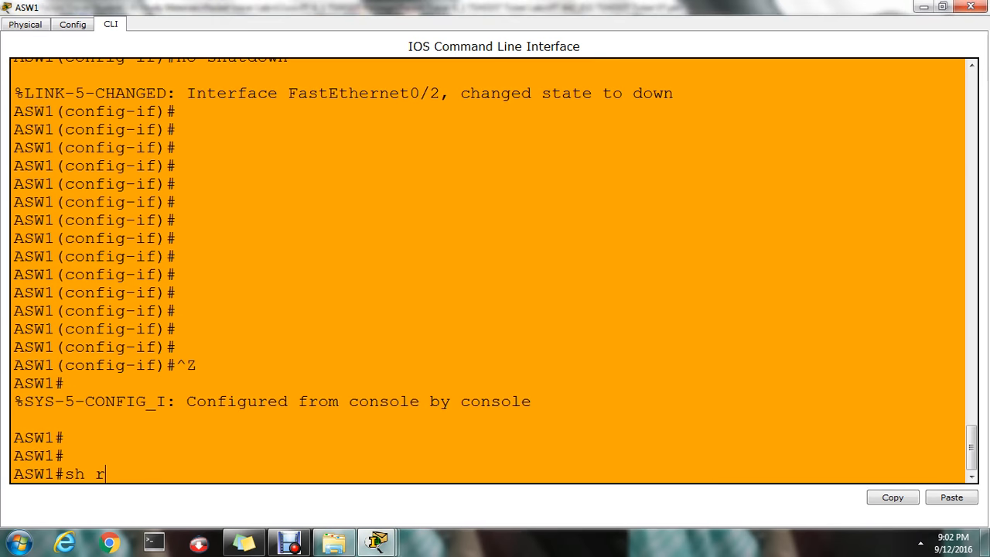
{"action": "key", "text": "Return"}
{"action": "key", "text": "Return"}
{"action": "key", "text": "Return"}
{"action": "key", "text": "Return"}
{"action": "key", "text": "Return"}
{"action": "key", "text": "Return"}
{"action": "key", "text": "Return"}
{"action": "key", "text": "Return"}
{"action": "key", "text": "Return"}
{"action": "key", "text": "Return"}
{"action": "key", "text": "Return"}
{"action": "key", "text": "Return"}
{"action": "key", "text": "Return"}
{"action": "key", "text": "Return"}
{"action": "key", "text": "Return"}
{"action": "key", "text": "Return"}
{"action": "key", "text": "Return"}
{"action": "key", "text": "Return"}
{"action": "key", "text": "Return"}
{"action": "key", "text": "Return"}
{"action": "key", "text": "Return"}
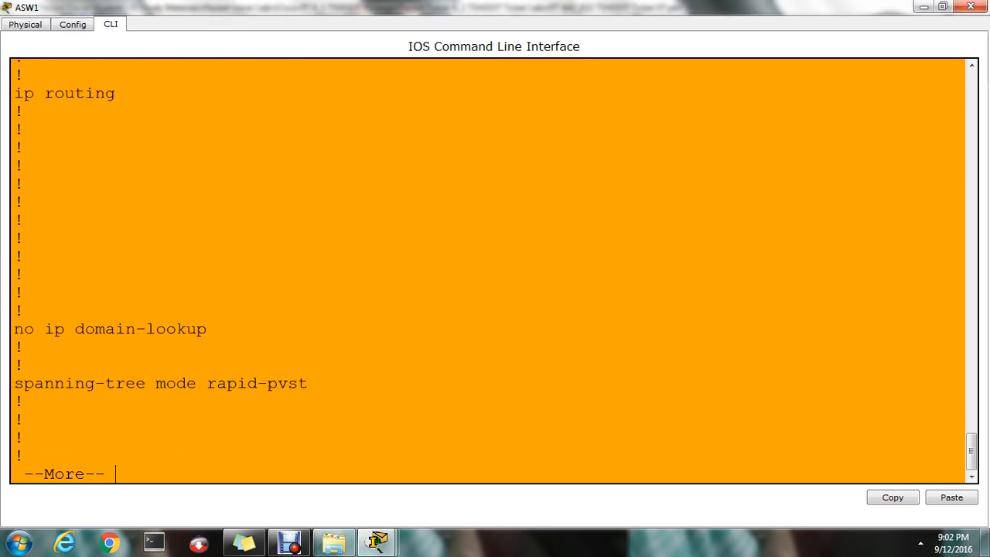
{"action": "key", "text": "Return"}
{"action": "key", "text": "Return"}
{"action": "key", "text": "Return"}
{"action": "key", "text": "Return"}
{"action": "key", "text": "Return"}
{"action": "key", "text": "Return"}
{"action": "key", "text": "Return"}
{"action": "key", "text": "Return"}
{"action": "key", "text": "Return"}
{"action": "key", "text": "Return"}
{"action": "key", "text": "Return"}
{"action": "key", "text": "Return"}
{"action": "key", "text": "Return"}
{"action": "key", "text": "Return"}
{"action": "key", "text": "Return"}
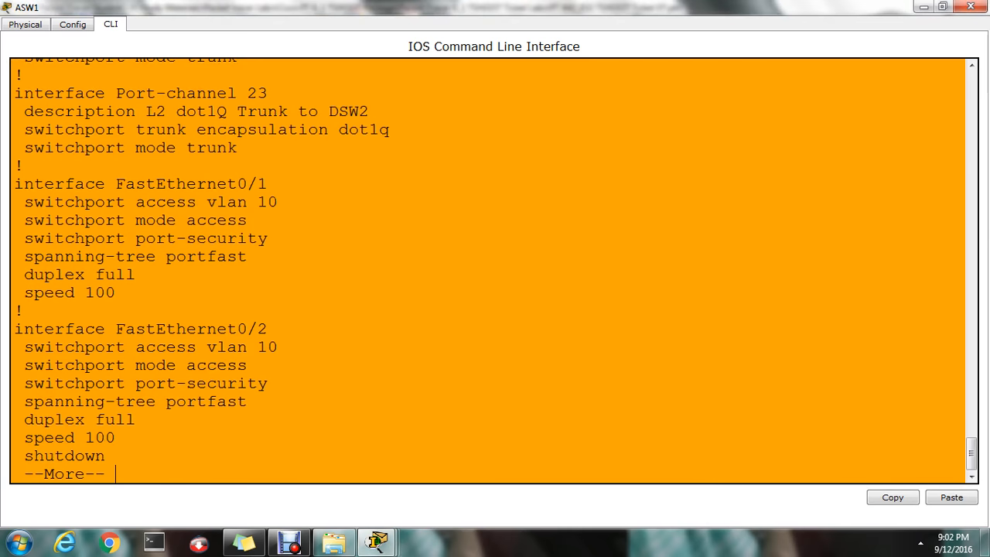
- Quit the configuration listing and issue "no shutdown" in FastEthernet0/2's interface configuration
{"action": "type", "text": "qconf "}
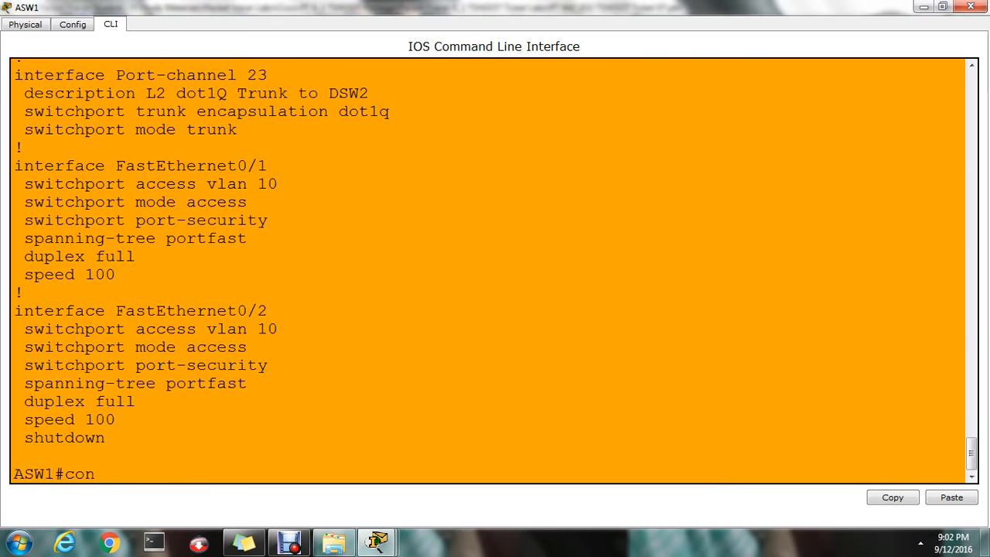
{"action": "type", "text": "t"}
{"action": "key", "text": "Return"}
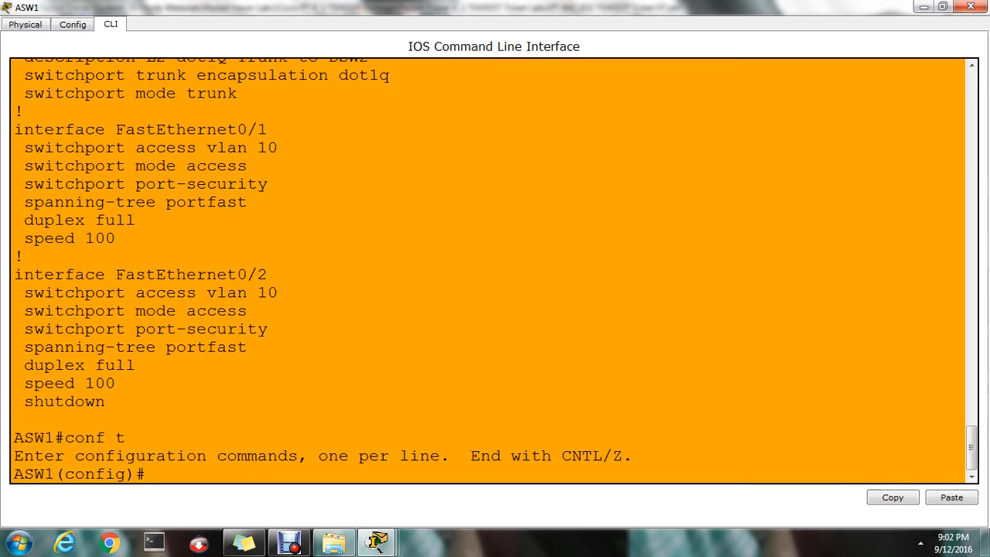
{"action": "type", "text": "int"}
{"action": "key", "text": "Tab"}
{"action": "type", "text": "f"}
{"action": "key", "text": "Tab"}
{"action": "type", "text": "0"}
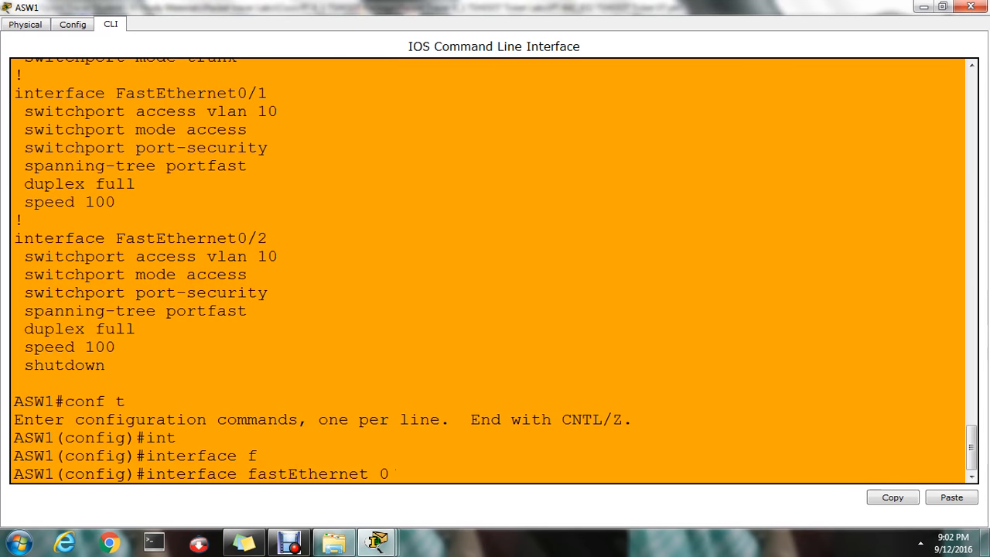
{"action": "type", "text": "/2"}
{"action": "key", "text": "Return"}
{"action": "type", "text": "no shu"}
{"action": "key", "text": "Tab"}
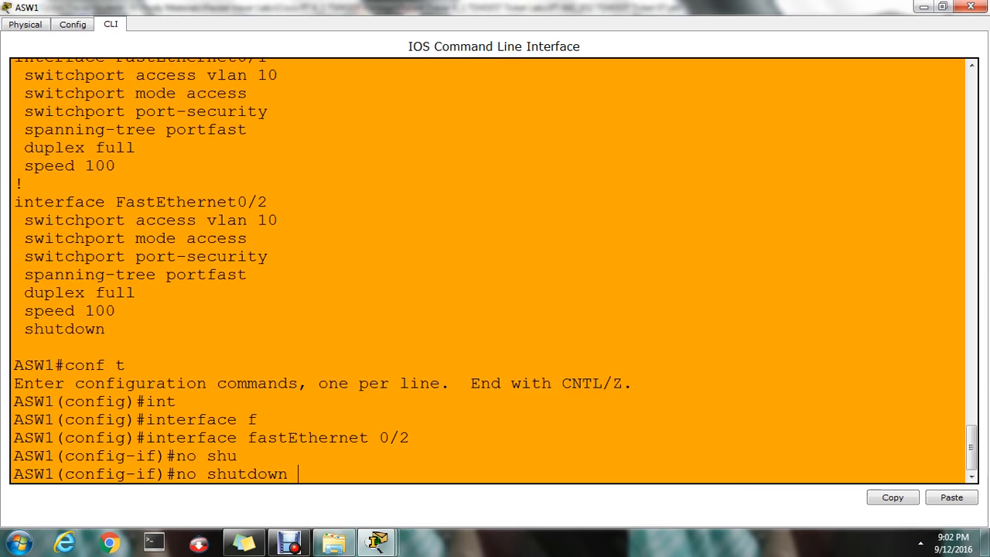
{"action": "key", "text": "Return"}
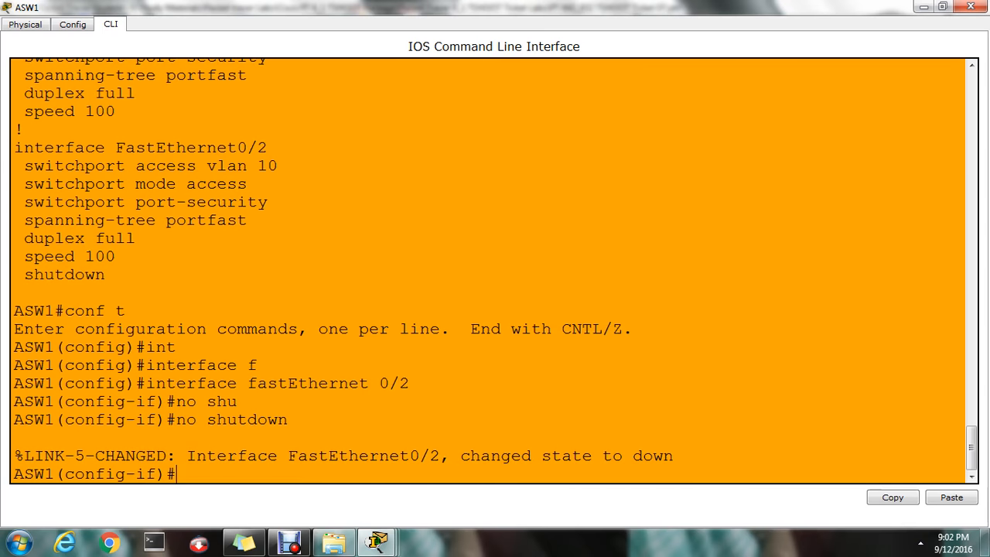
{"action": "key", "text": "Return"}
{"action": "key", "text": "Return"}
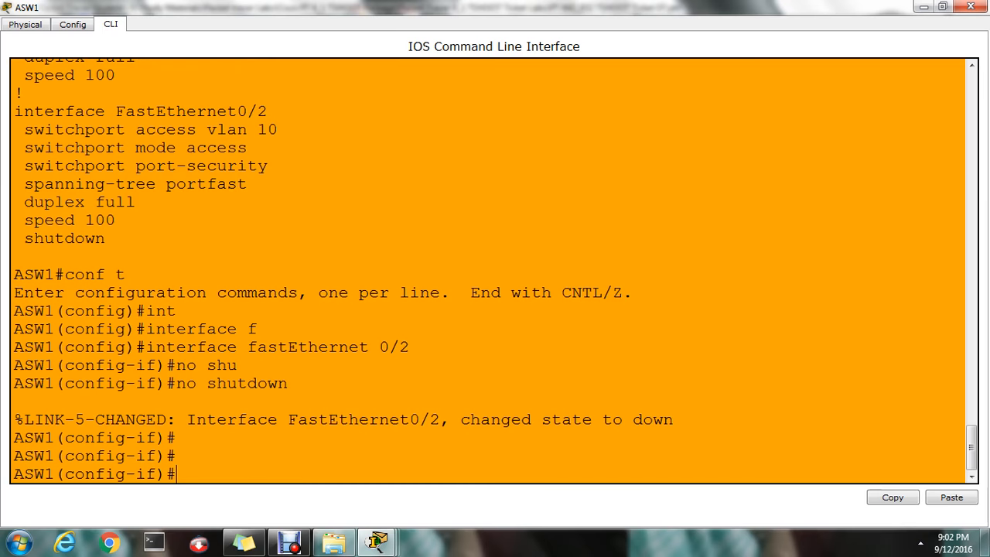
- Disable port security on FastEthernet0/2 with "no switchport port-security"
{"action": "type", "text": "no swi"}
{"action": "key", "text": "Tab"}
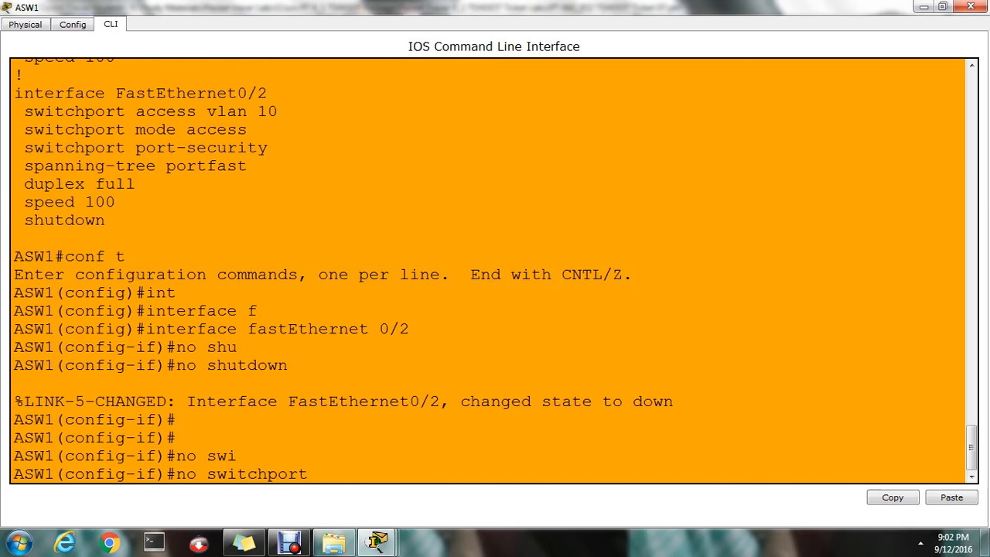
{"action": "type", "text": "po"}
{"action": "key", "text": "Tab"}
{"action": "key", "text": "Return"}
{"action": "key", "text": "Return"}
{"action": "key", "text": "Return"}
{"action": "key", "text": "Return"}
{"action": "key", "text": "Return"}
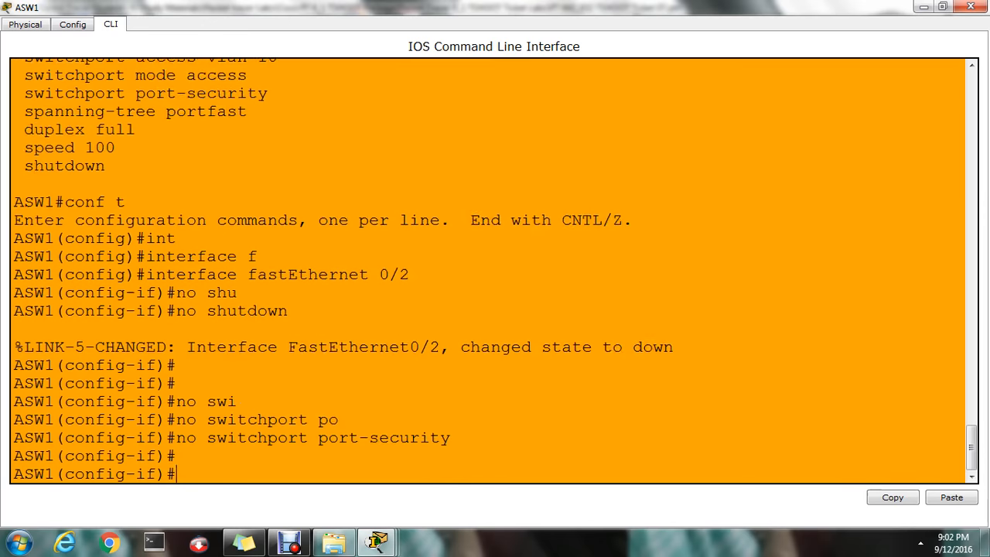
- Issue "no shutdown" on FastEthernet0/2 again with port security removed
{"action": "type", "text": "no shu"}
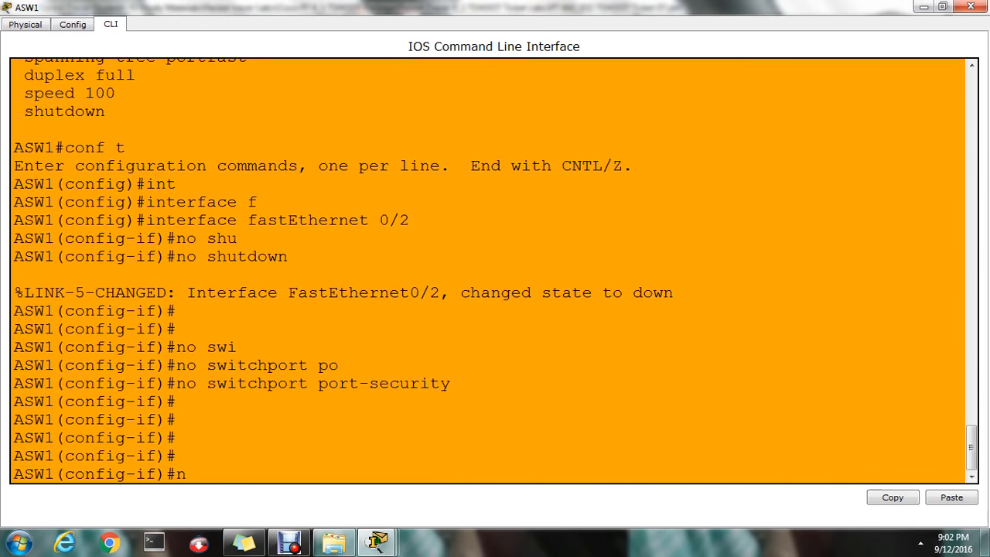
{"action": "key", "text": "Tab"}
{"action": "key", "text": "Return"}
{"action": "key", "text": "Return"}
{"action": "key", "text": "Return"}
{"action": "key", "text": "Return"}
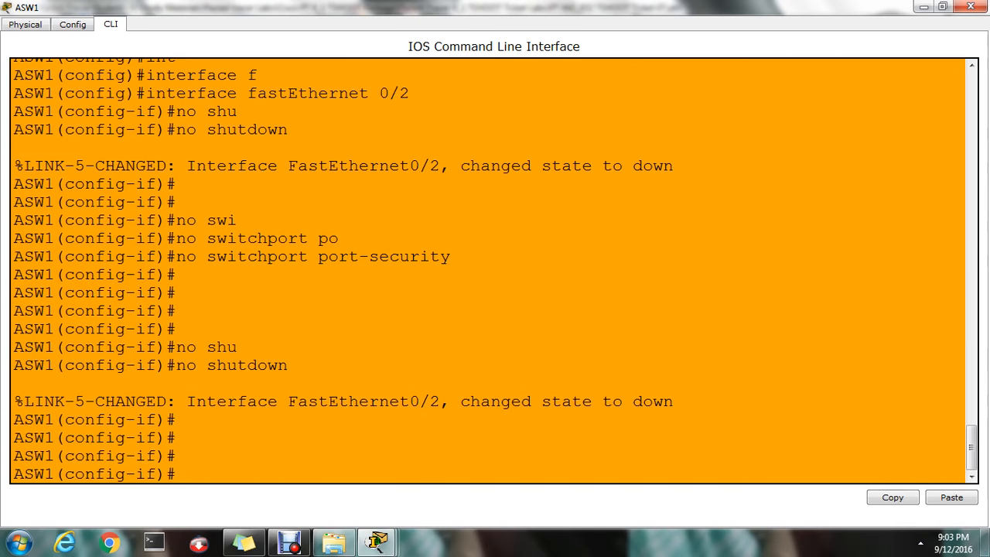
{"action": "key", "text": "Return"}
{"action": "key", "text": "Return"}
{"action": "key", "text": "Return"}
{"action": "key", "text": "Return"}
{"action": "key", "text": "Return"}
{"action": "key", "text": "Return"}
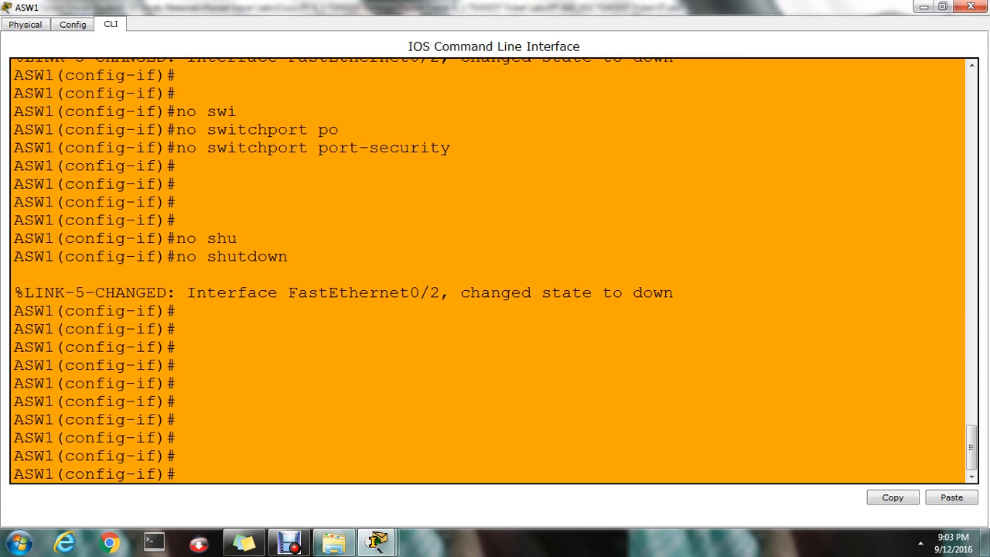
- Check the link between Client 2 and ASW1 on the network topology
{"action": "scroll", "coordinate": [494, 271], "scroll_direction": "up", "scroll_amount": 3}
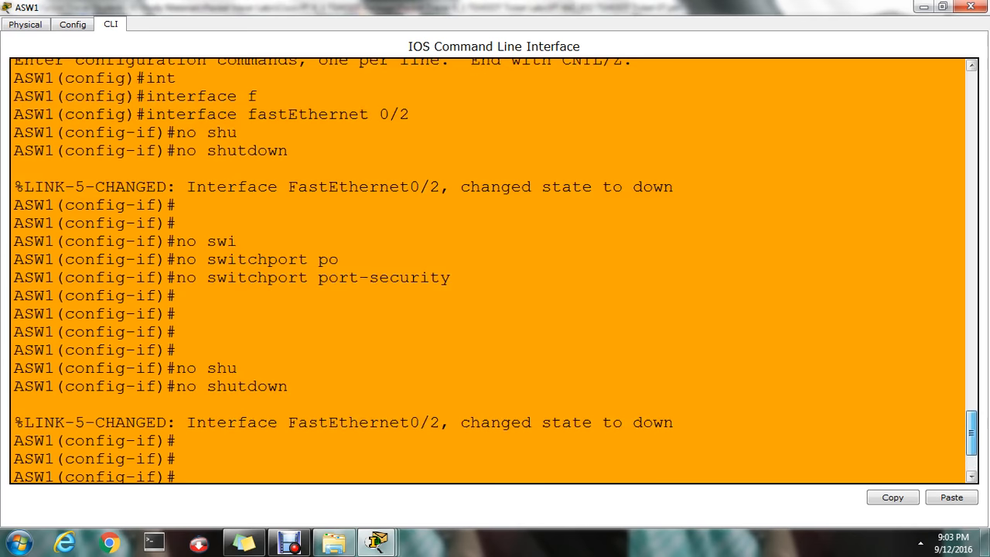
{"action": "mouse_move", "coordinate": [377, 541]}
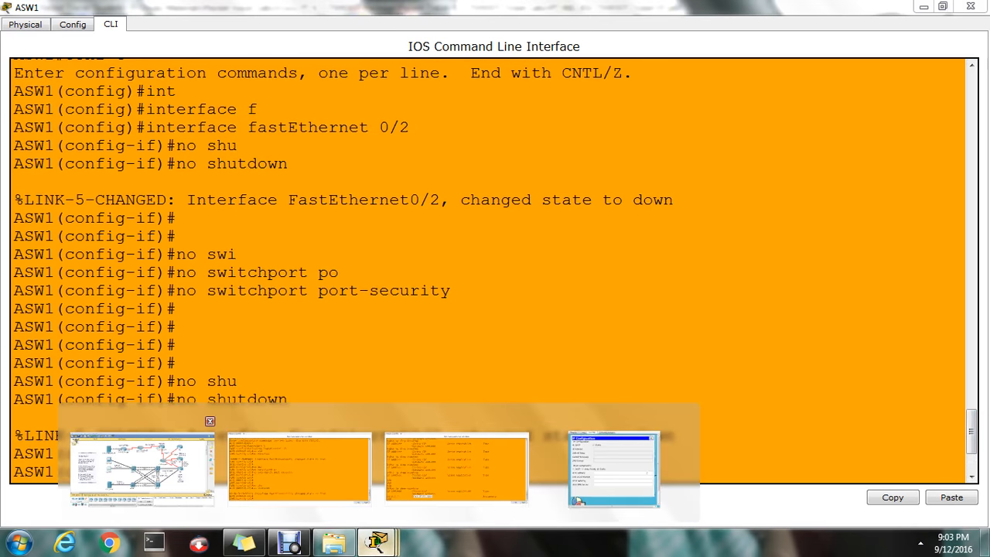
{"action": "left_click", "coordinate": [143, 456]}
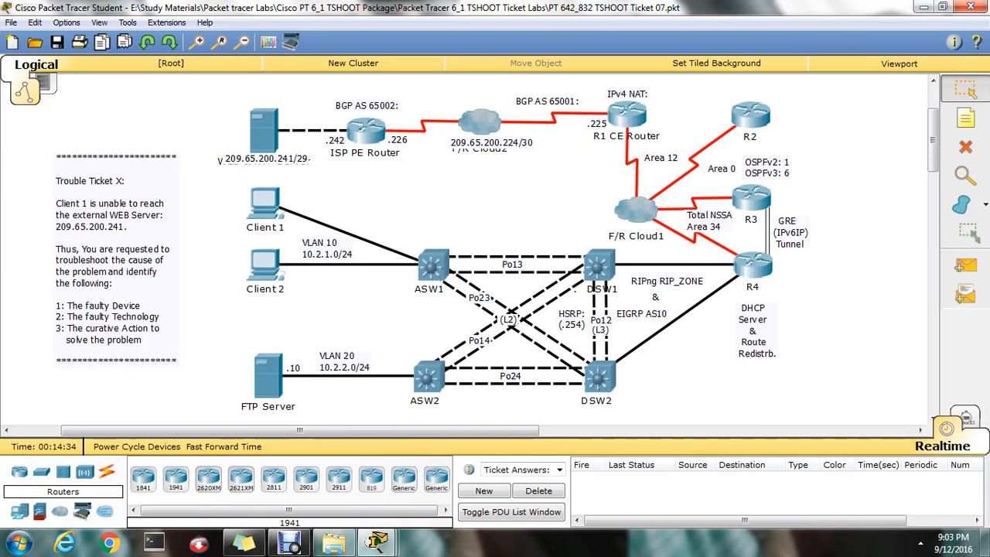
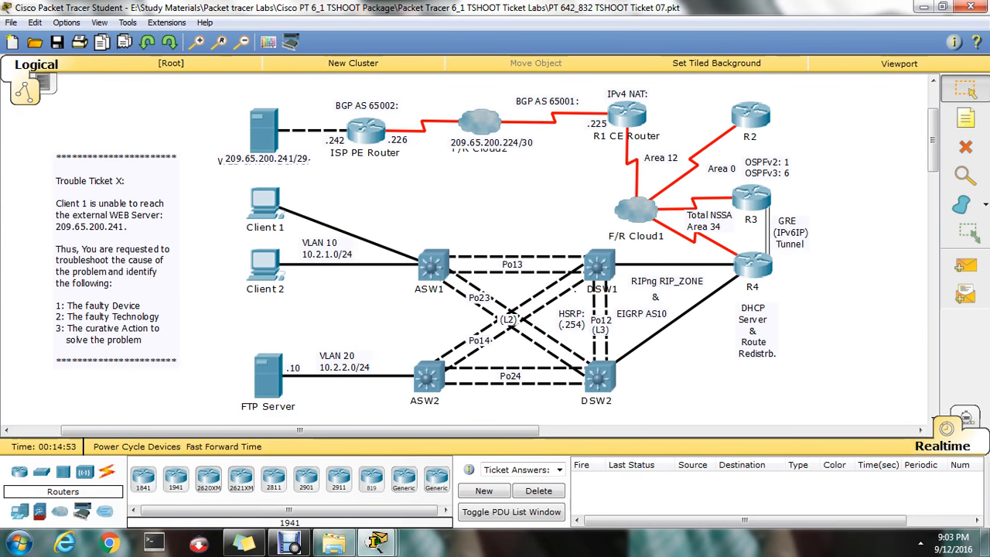
- Reopen ASW1's command line from the topology and maximize its window at a fresh interface configuration prompt
{"action": "left_click", "coordinate": [433, 266]}
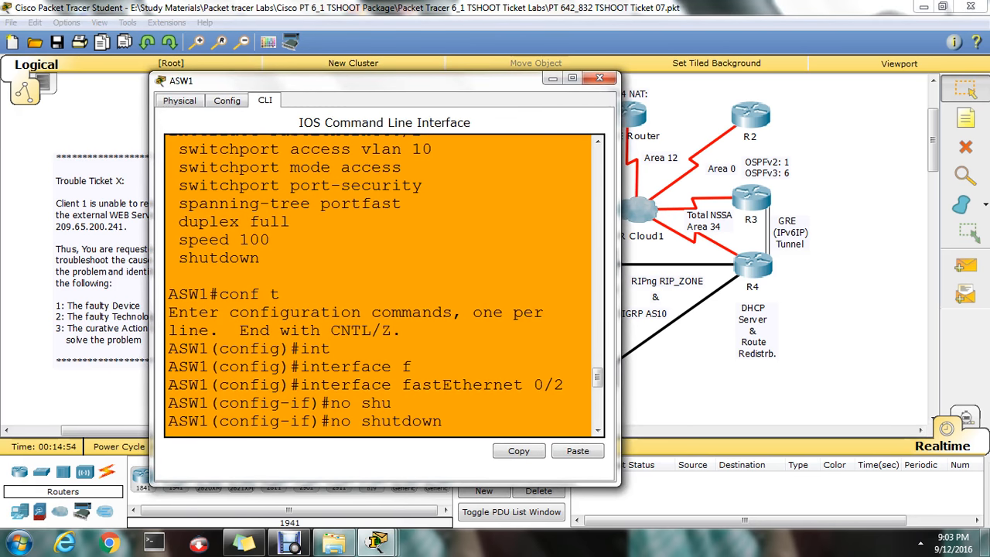
{"action": "key", "text": "Return"}
{"action": "key", "text": "Return"}
{"action": "key", "text": "Return"}
{"action": "key", "text": "Return"}
{"action": "key", "text": "Return"}
{"action": "key", "text": "Return"}
{"action": "key", "text": "Return"}
{"action": "key", "text": "Return"}
{"action": "key", "text": "Return"}
{"action": "key", "text": "Return"}
{"action": "key", "text": "Return"}
{"action": "key", "text": "Return"}
{"action": "key", "text": "Return"}
{"action": "key", "text": "Return"}
{"action": "key", "text": "Return"}
{"action": "key", "text": "Return"}
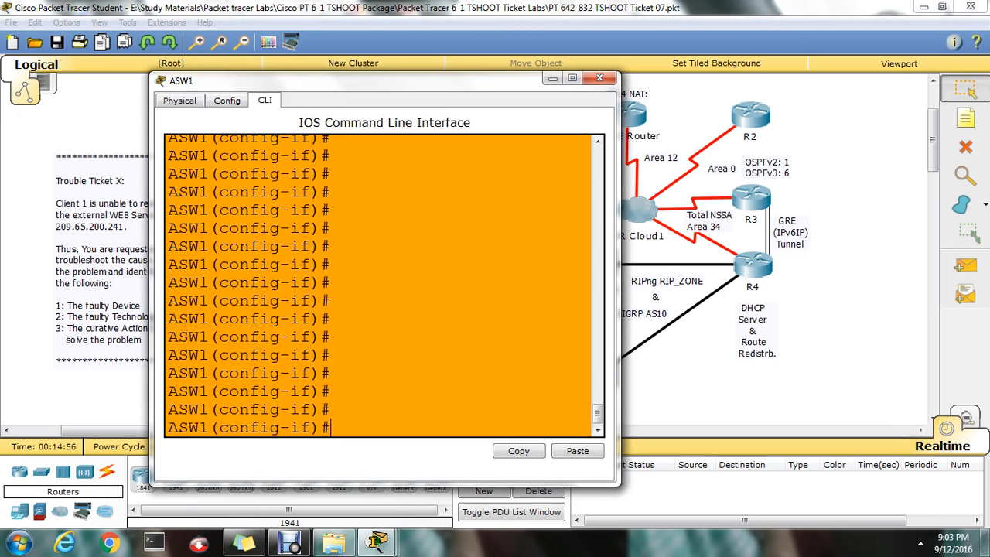
{"action": "left_click", "coordinate": [572, 78]}
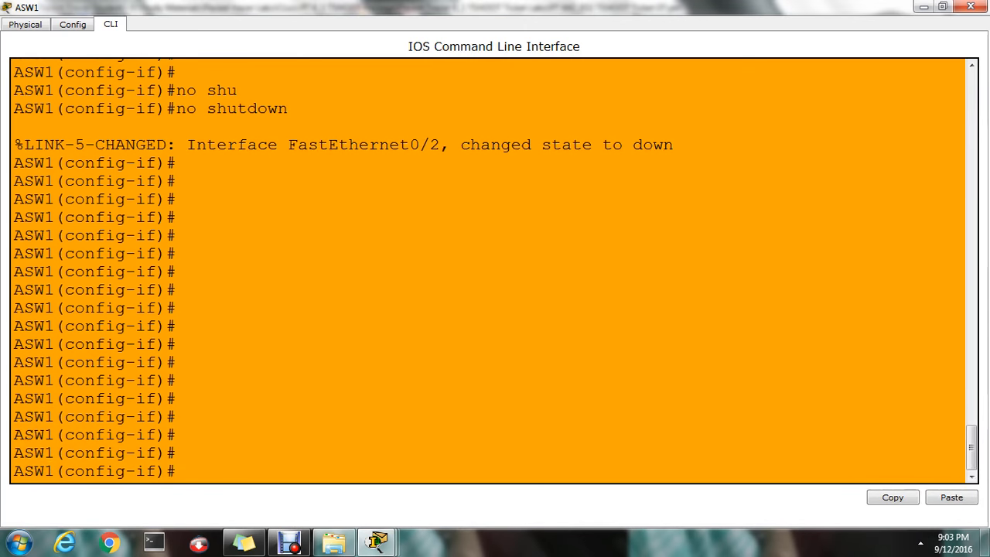
{"action": "key", "text": "Return"}
{"action": "key", "text": "Return"}
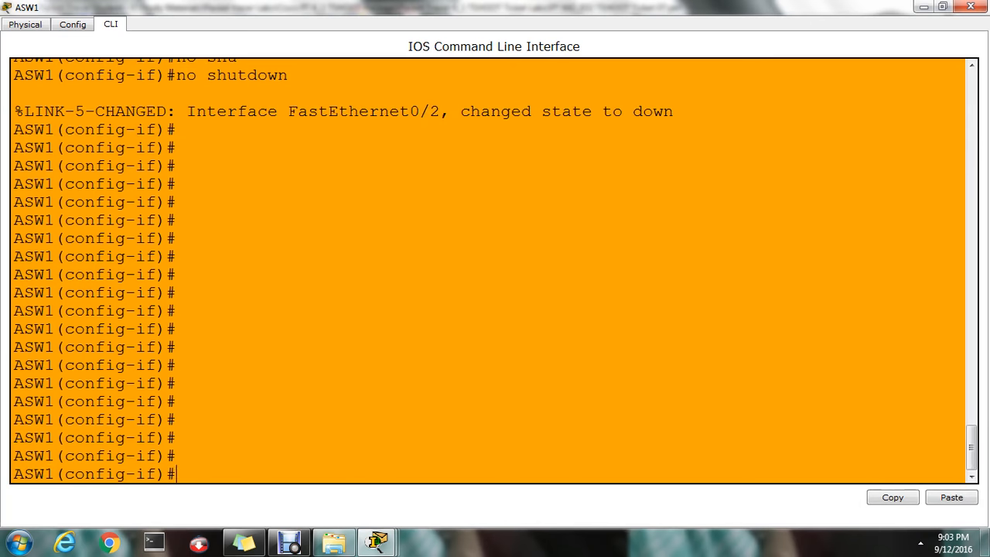
- Leave the FastEthernet0/2 interface configuration and return ASW1 to privileged EXEC mode
{"action": "type", "text": "int"}
{"action": "key", "text": "Tab"}
{"action": "key", "text": "BackSpace"}
{"action": "type", "text": "exit"}
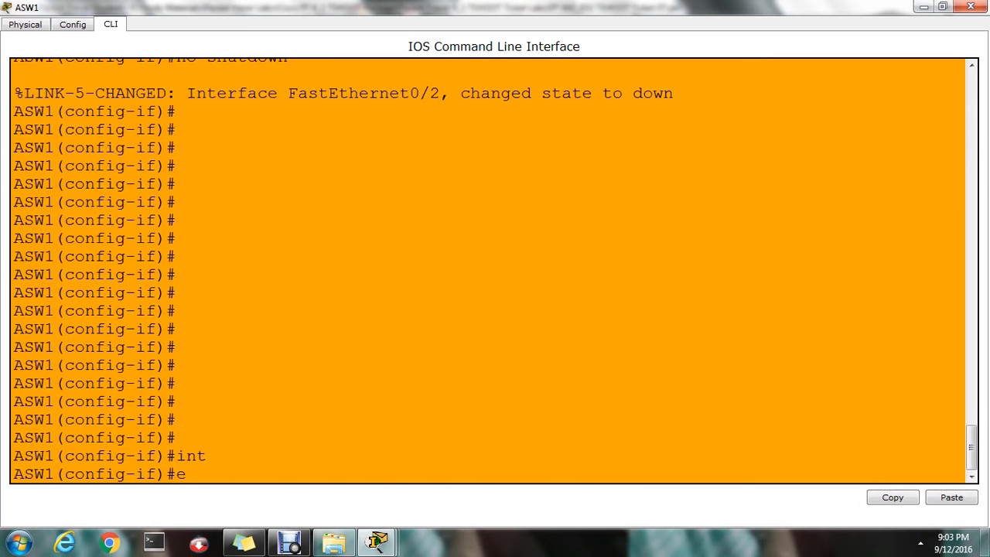
{"action": "key", "text": "Return"}
{"action": "key", "text": "Return"}
{"action": "key", "text": "Return"}
{"action": "key", "text": "ctrl+z"}
{"action": "key", "text": "Return"}
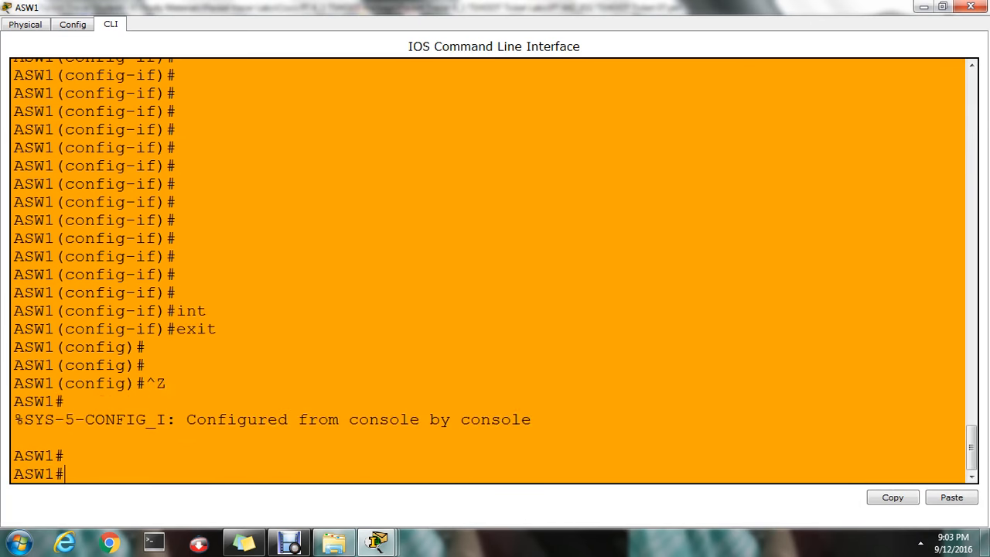
- Display ASW1's running configuration with "sh run" and page through it to the FastEthernet0/1 section
{"action": "key", "text": "Return"}
{"action": "type", "text": "sh run"}
{"action": "key", "text": "Return"}
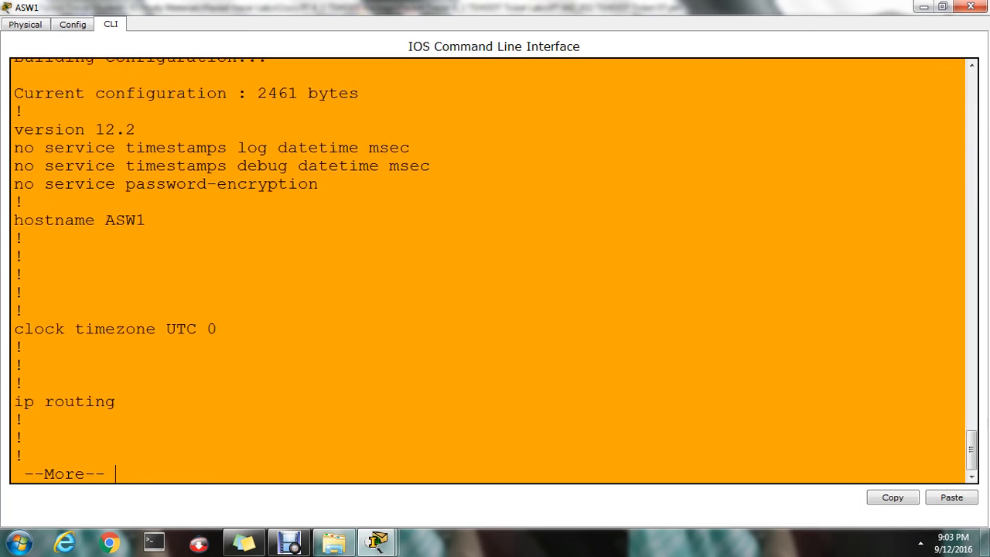
{"action": "key", "text": "Return"}
{"action": "key", "text": "Return"}
{"action": "key", "text": "Return"}
{"action": "key", "text": "Return"}
{"action": "key", "text": "Return"}
{"action": "key", "text": "Return"}
{"action": "key", "text": "Return"}
{"action": "key", "text": "Return"}
{"action": "key", "text": "Return"}
{"action": "key", "text": "Return"}
{"action": "key", "text": "Return"}
{"action": "key", "text": "Return"}
{"action": "key", "text": "Return"}
{"action": "key", "text": "Return"}
{"action": "key", "text": "Return"}
{"action": "key", "text": "Return"}
{"action": "key", "text": "Return"}
{"action": "key", "text": "Return"}
{"action": "key", "text": "Return"}
{"action": "key", "text": "Return"}
{"action": "key", "text": "Return"}
{"action": "key", "text": "Return"}
{"action": "key", "text": "Return"}
{"action": "key", "text": "Return"}
{"action": "key", "text": "Return"}
{"action": "key", "text": "Return"}
{"action": "key", "text": "Return"}
{"action": "key", "text": "Return"}
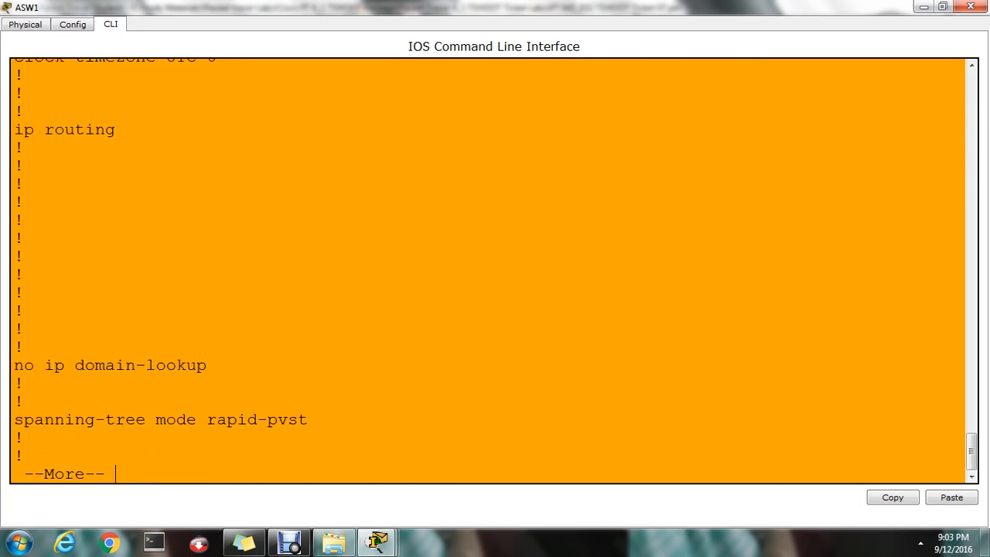
{"action": "key", "text": "Return"}
{"action": "key", "text": "Return"}
{"action": "key", "text": "Return"}
{"action": "key", "text": "Return"}
{"action": "key", "text": "Return"}
{"action": "key", "text": "Return"}
{"action": "key", "text": "Return"}
{"action": "key", "text": "Return"}
{"action": "key", "text": "Return"}
{"action": "key", "text": "Return"}
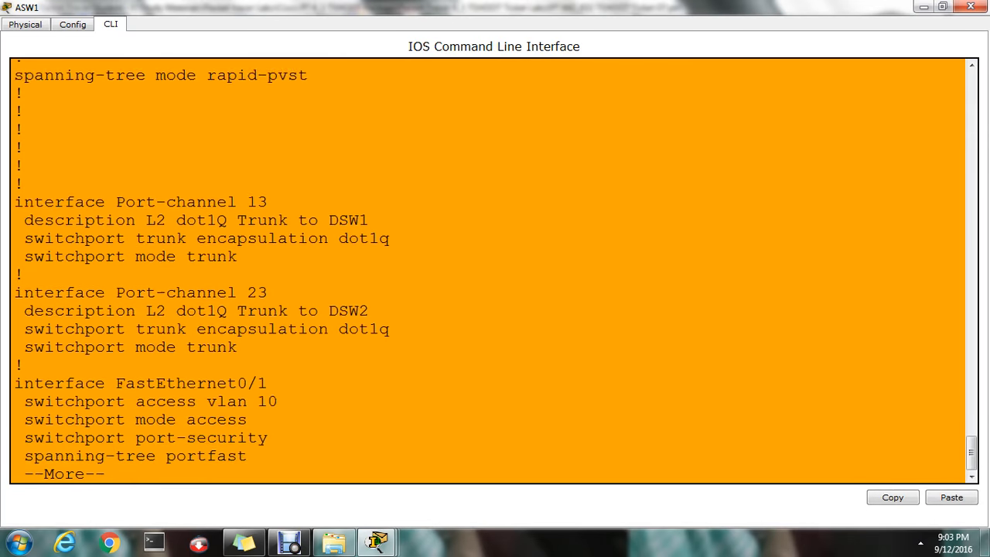
- Examine the FastEthernet0/2 section of the running configuration, including its administrative state
{"action": "key", "text": "Return"}
{"action": "key", "text": "Return"}
{"action": "key", "text": "Return"}
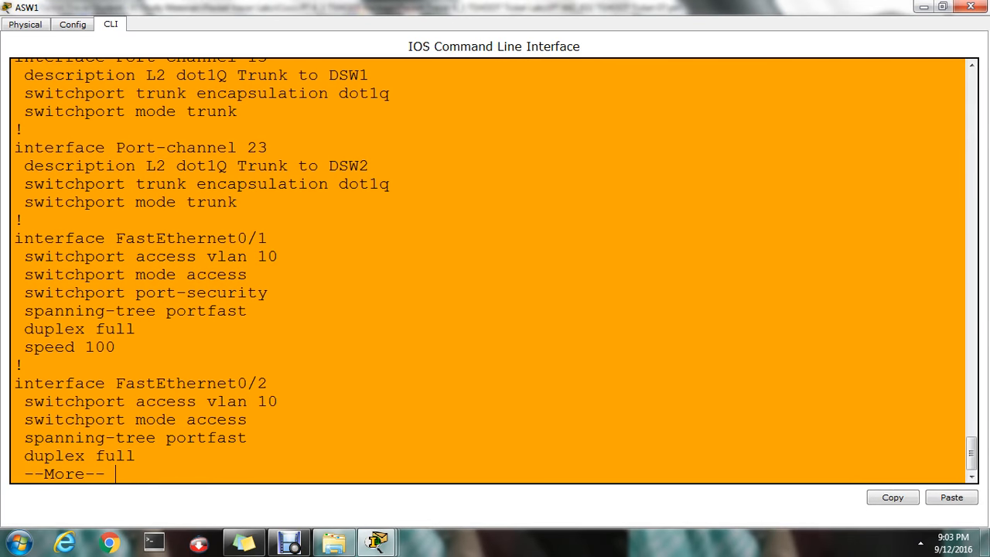
{"action": "key", "text": "Return"}
{"action": "key", "text": "Return"}
{"action": "key", "text": "Return"}
{"action": "key", "text": "Return"}
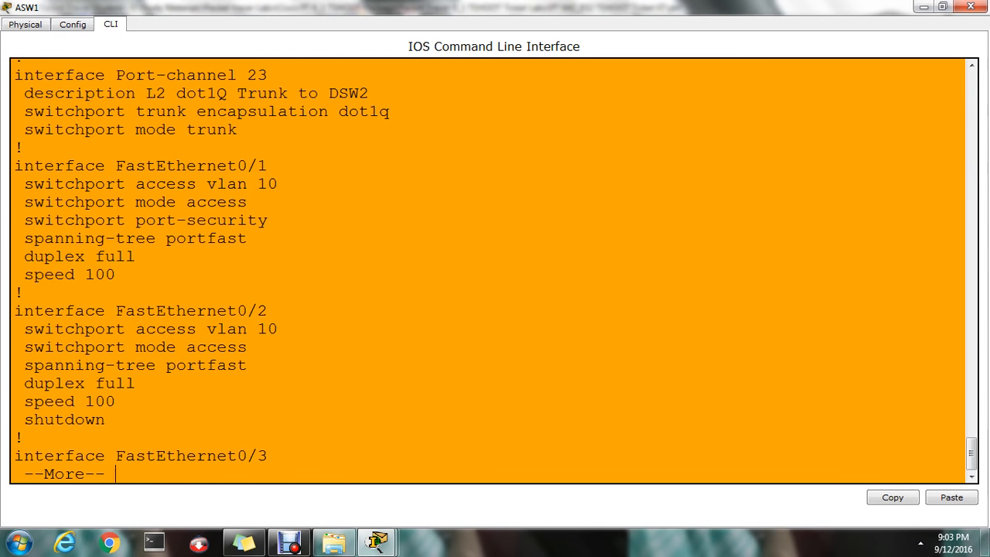
{"action": "left_click_drag", "start_coordinate": [105, 419], "coordinate": [24, 419]}
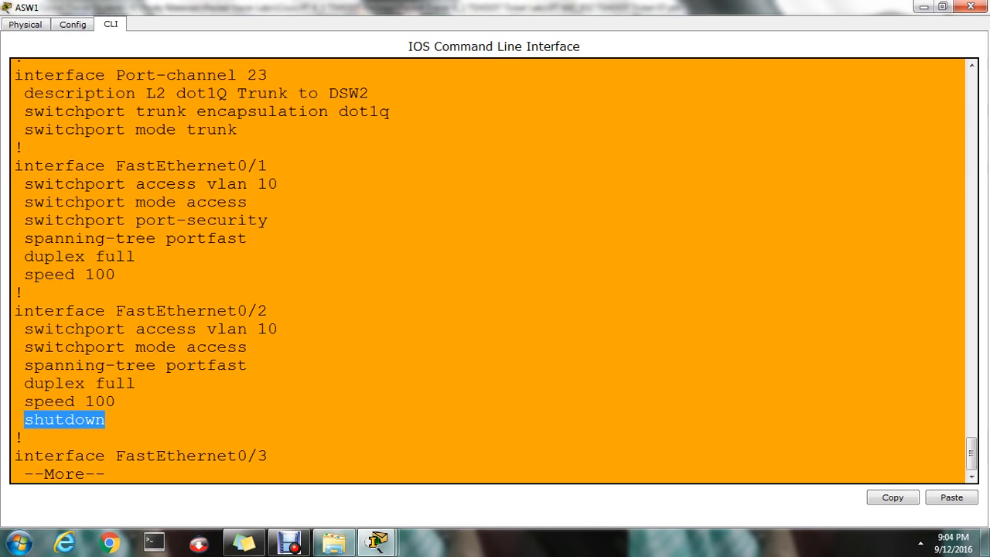
- Stop the configuration listing, reopen FastEthernet0/2 in configuration mode and disable the interface with "shutdown"
{"action": "key", "text": "ctrl+c"}
{"action": "type", "text": "conf t"}
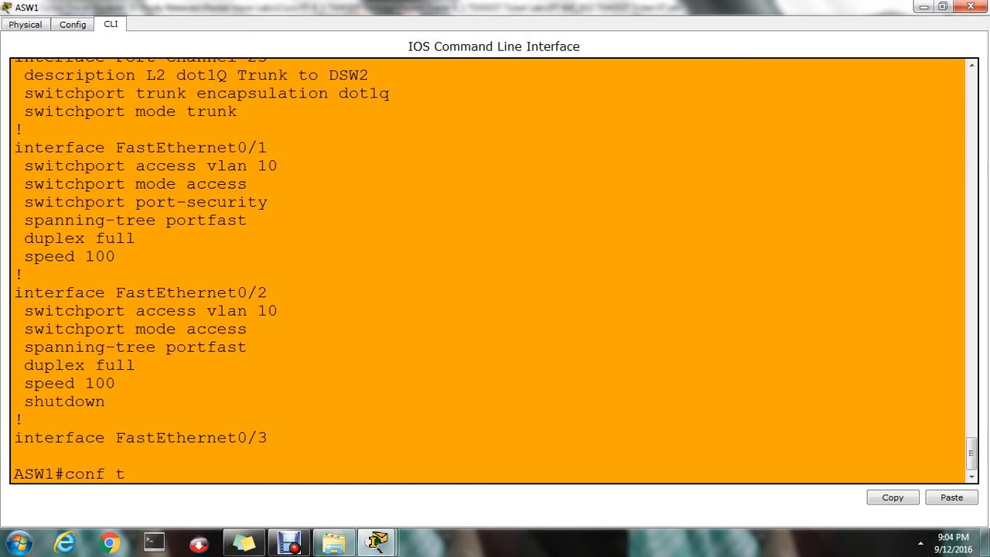
{"action": "key", "text": "Return"}
{"action": "type", "text": "int"}
{"action": "key", "text": "Tab"}
{"action": "type", "text": "f"}
{"action": "key", "text": "Tab"}
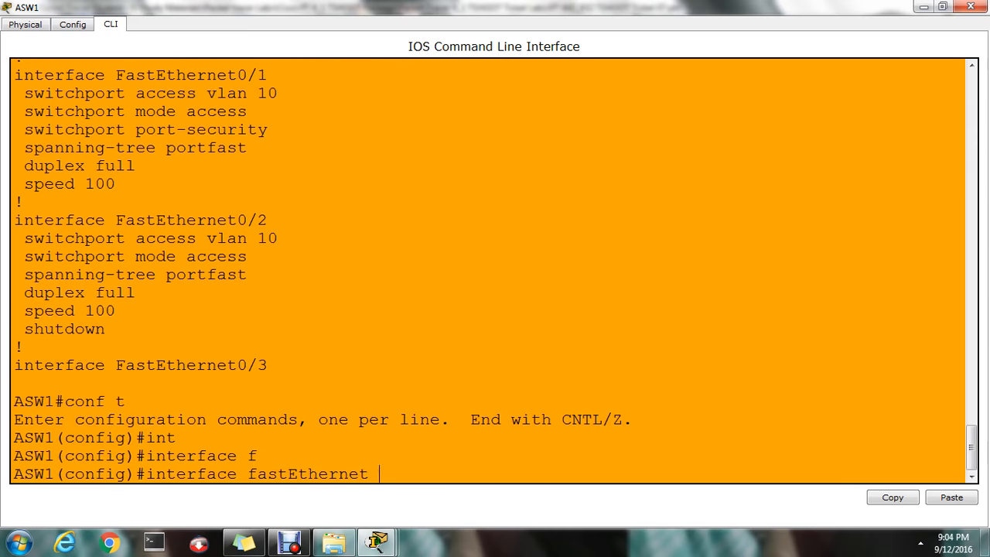
{"action": "type", "text": "0/2"}
{"action": "key", "text": "Return"}
{"action": "type", "text": "shu"}
{"action": "key", "text": "Tab"}
{"action": "key", "text": "Return"}
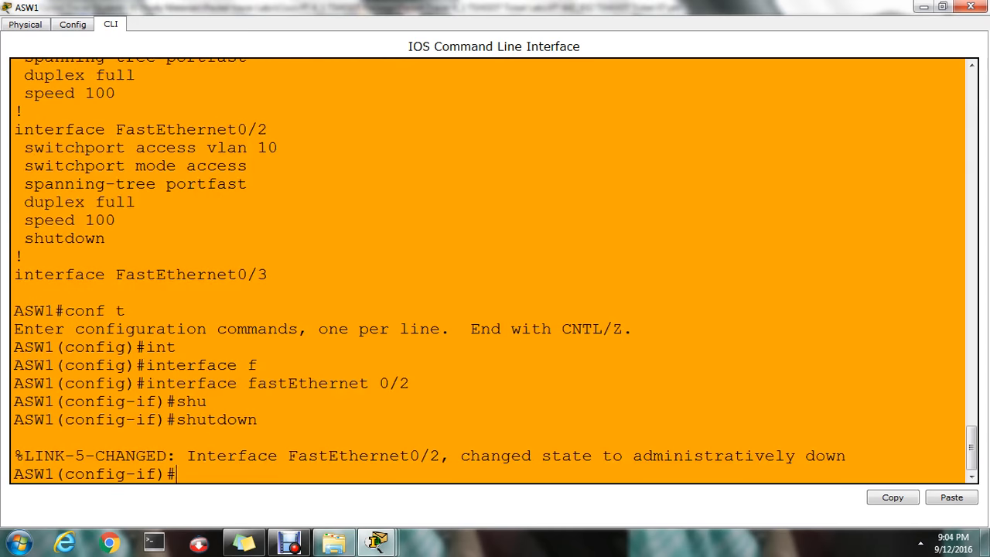
- Bring FastEthernet0/2 back up with "no shutdown"
{"action": "type", "text": "no shiu"}
{"action": "key", "text": "Tab"}
{"action": "key", "text": "BackSpace"}
{"action": "key", "text": "BackSpace"}
{"action": "type", "text": "u"}
{"action": "key", "text": "Tab"}
{"action": "key", "text": "Return"}
{"action": "key", "text": "Return"}
{"action": "key", "text": "Return"}
{"action": "key", "text": "Return"}
{"action": "key", "text": "Return"}
{"action": "key", "text": "Return"}
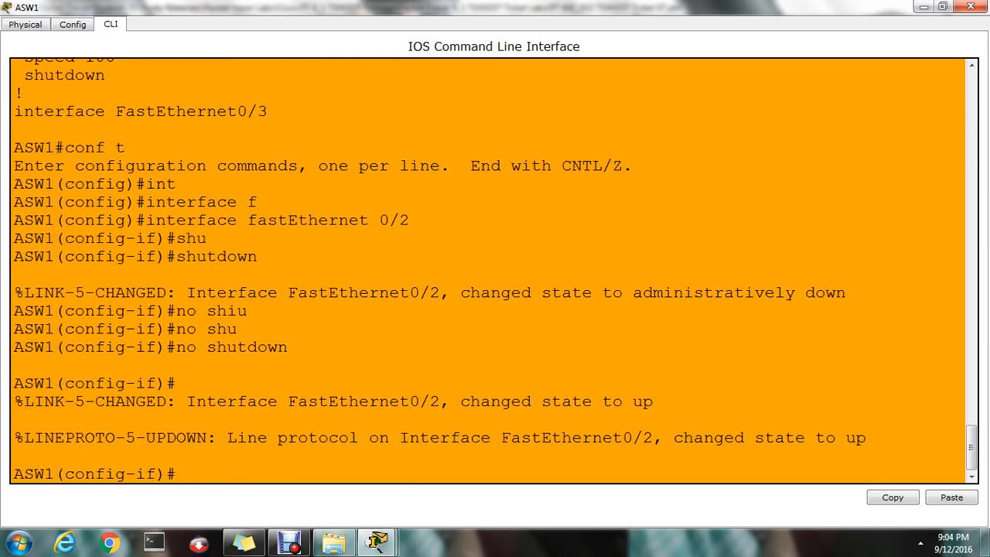
{"action": "key", "text": "Return"}
{"action": "key", "text": "Return"}
{"action": "key", "text": "Return"}
{"action": "key", "text": "Return"}
{"action": "key", "text": "Return"}
{"action": "key", "text": "Return"}
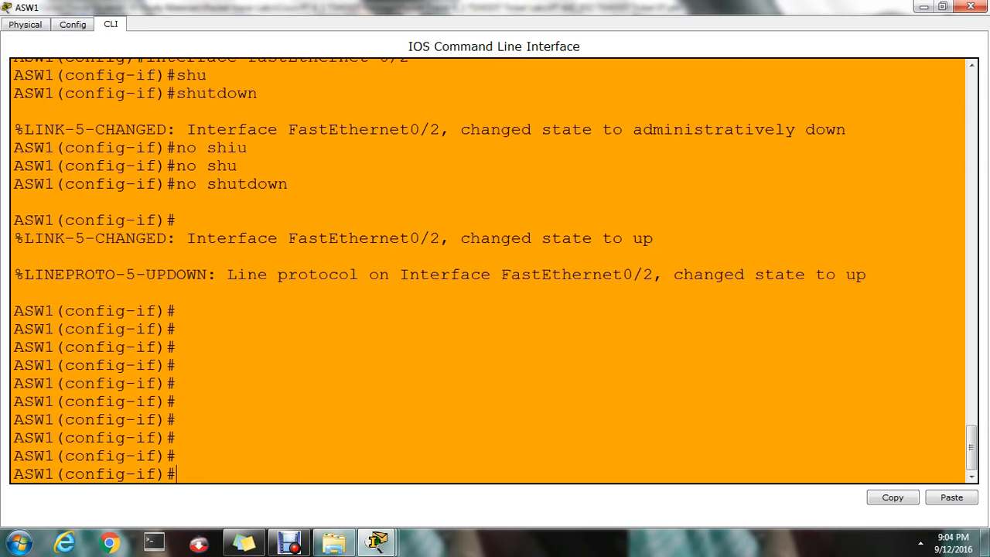
- Enable port security again on FastEthernet0/2 with "switchport port-security"
{"action": "type", "text": "swit"}
{"action": "key", "text": "Tab"}
{"action": "type", "text": "p"}
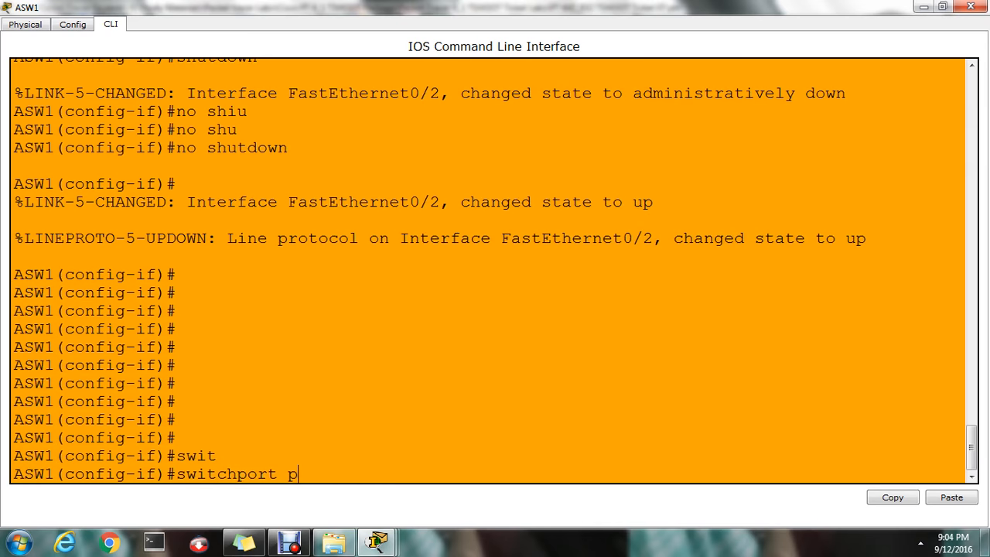
{"action": "type", "text": "o"}
{"action": "key", "text": "Tab"}
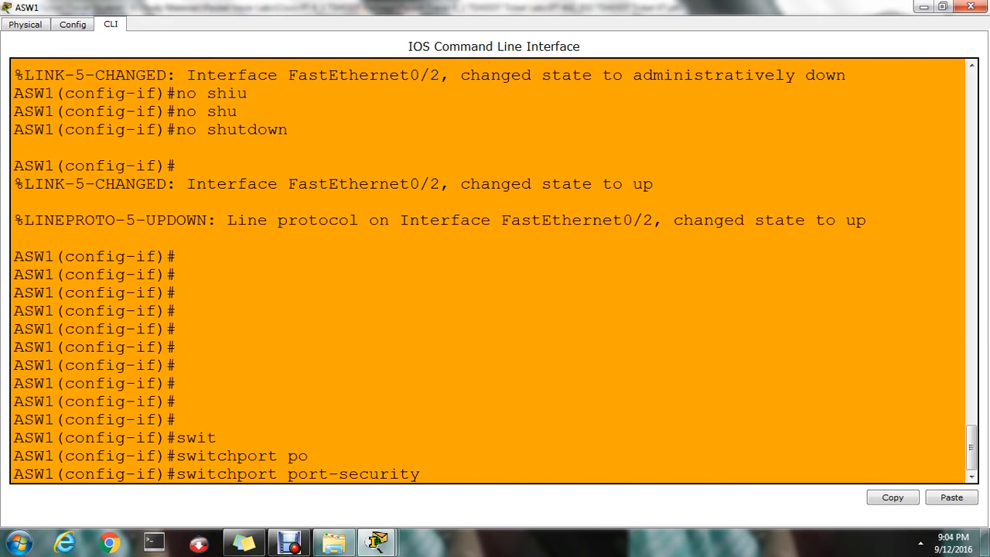
{"action": "key", "text": "BackSpace"}
{"action": "key", "text": "BackSpace"}
{"action": "key", "text": "BackSpace"}
{"action": "key", "text": "BackSpace"}
{"action": "key", "text": "BackSpace"}
{"action": "key", "text": "BackSpace"}
{"action": "key", "text": "BackSpace"}
{"action": "key", "text": "BackSpace"}
{"action": "key", "text": "BackSpace"}
{"action": "key", "text": "BackSpace"}
{"action": "key", "text": "BackSpace"}
{"action": "key", "text": "BackSpace"}
{"action": "key", "text": "BackSpace"}
{"action": "key", "text": "BackSpace"}
{"action": "key", "text": "BackSpace"}
{"action": "key", "text": "BackSpace"}
{"action": "key", "text": "BackSpace"}
{"action": "key", "text": "BackSpace"}
{"action": "key", "text": "BackSpace"}
{"action": "key", "text": "BackSpace"}
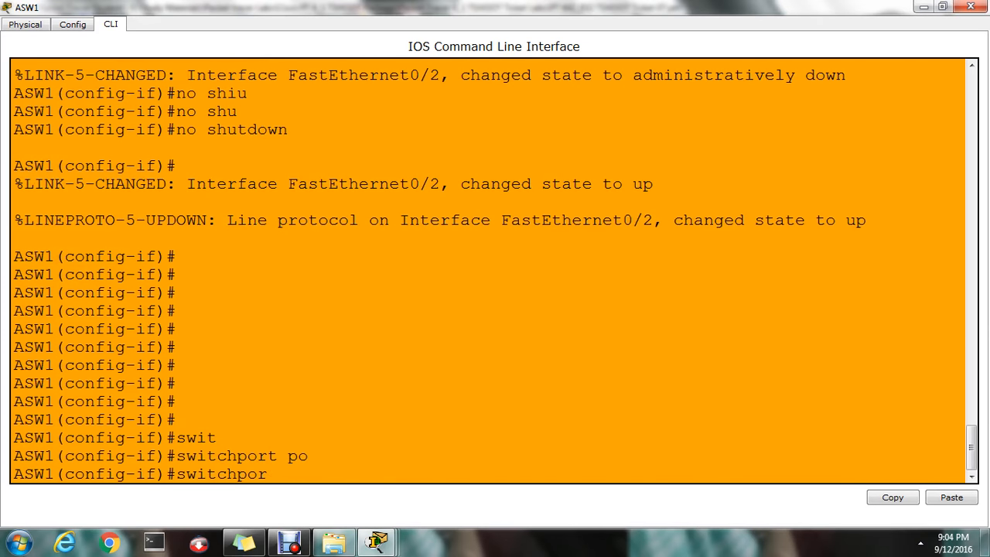
{"action": "type", "text": "wi"}
{"action": "key", "text": "Tab"}
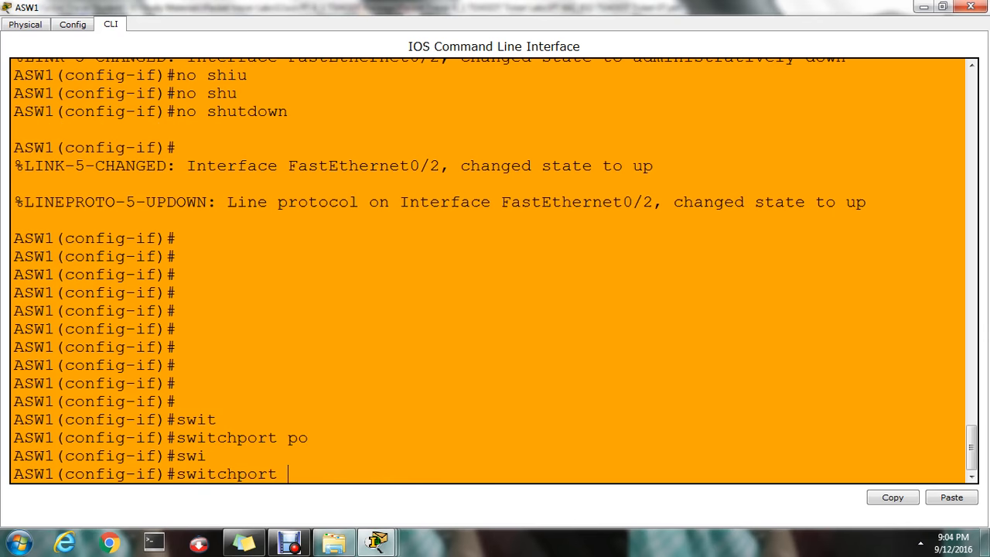
{"action": "type", "text": "po"}
{"action": "key", "text": "Tab"}
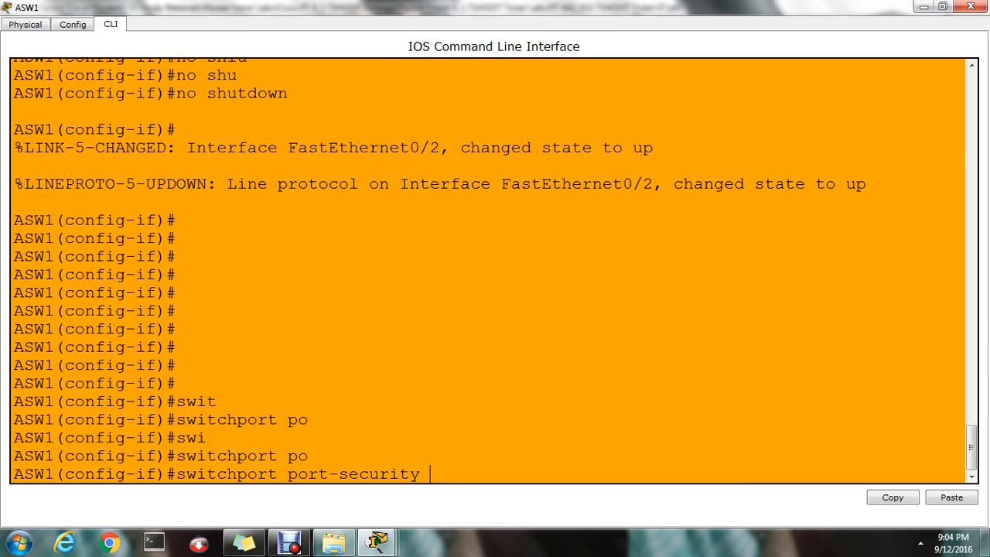
{"action": "key", "text": "Return"}
{"action": "type", "text": "siw"}
{"action": "key", "text": "Tab"}
{"action": "key", "text": "BackSpace"}
{"action": "key", "text": "BackSpace"}
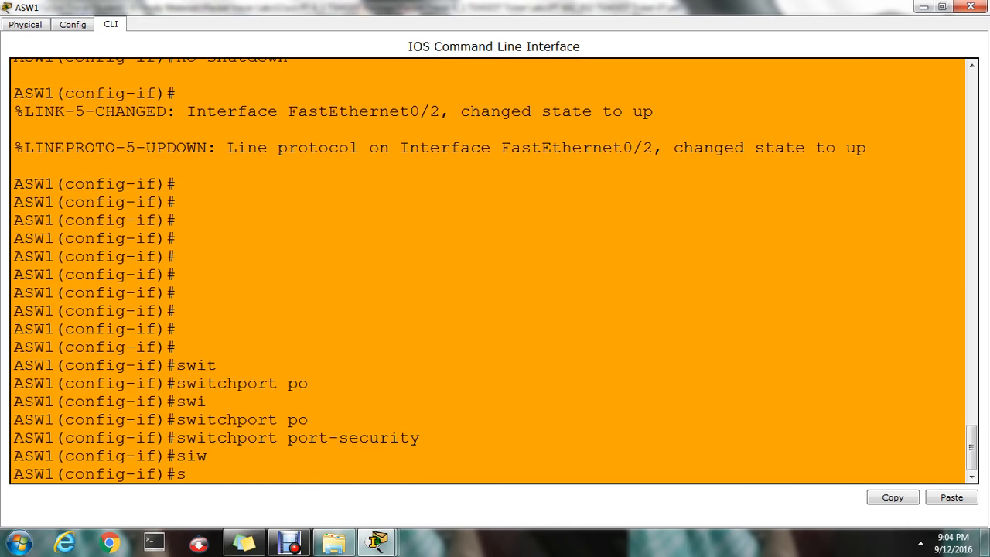
{"action": "type", "text": "w"}
{"action": "key", "text": "Tab"}
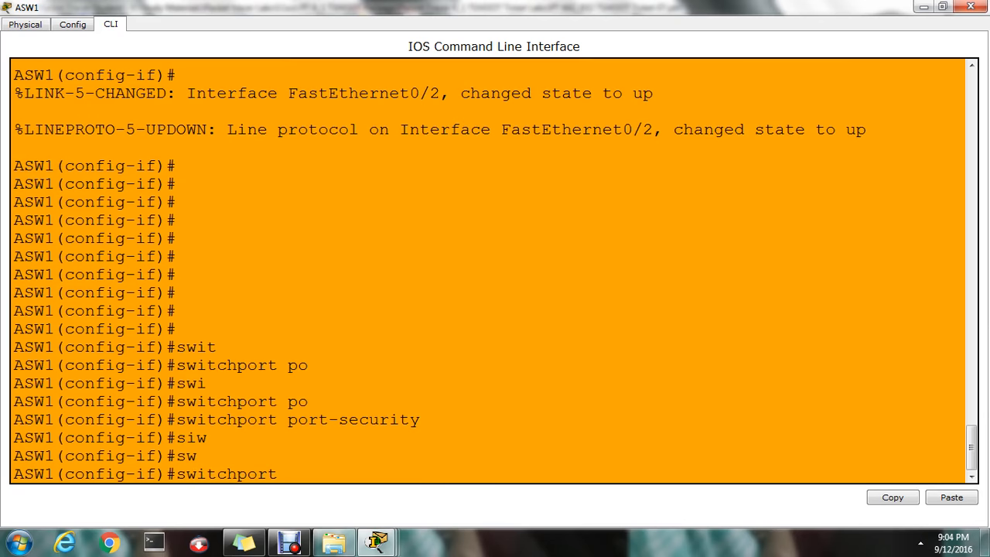
{"action": "type", "text": "po"}
{"action": "key", "text": "Tab"}
{"action": "type", "text": "mac"}
{"action": "key", "text": "Tab"}
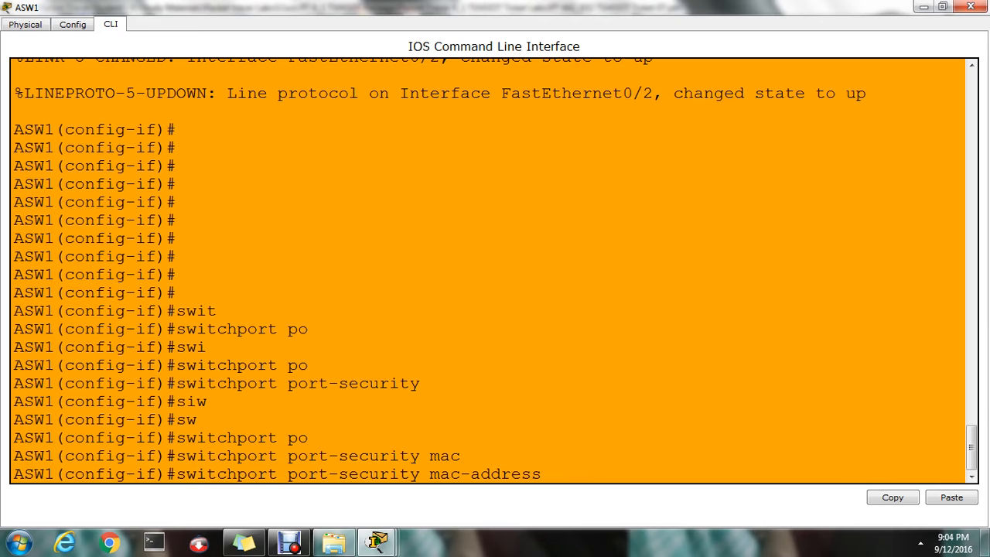
{"action": "key", "text": "Up"}
{"action": "key", "text": "Up"}
{"action": "key", "text": "Up"}
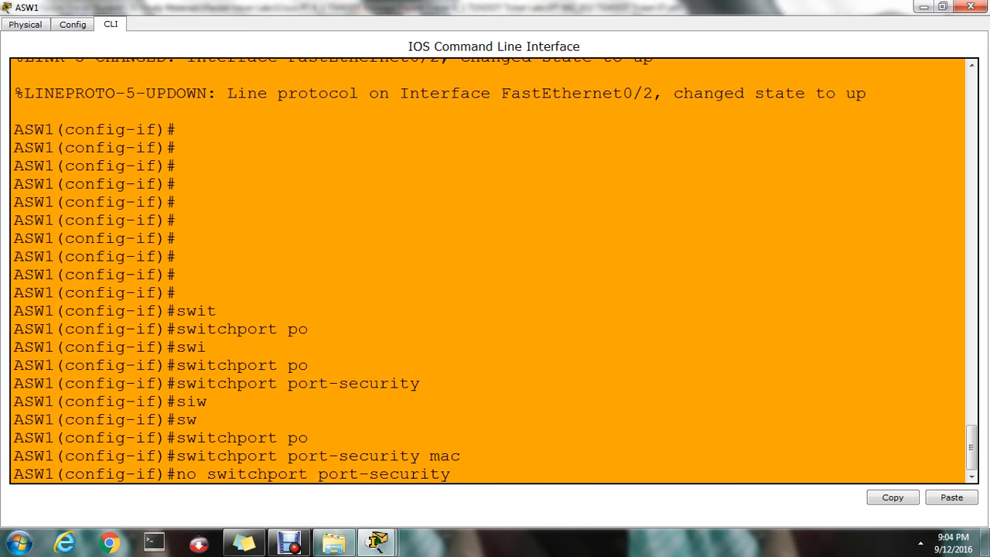
{"action": "key", "text": "Down"}
{"action": "key", "text": "Down"}
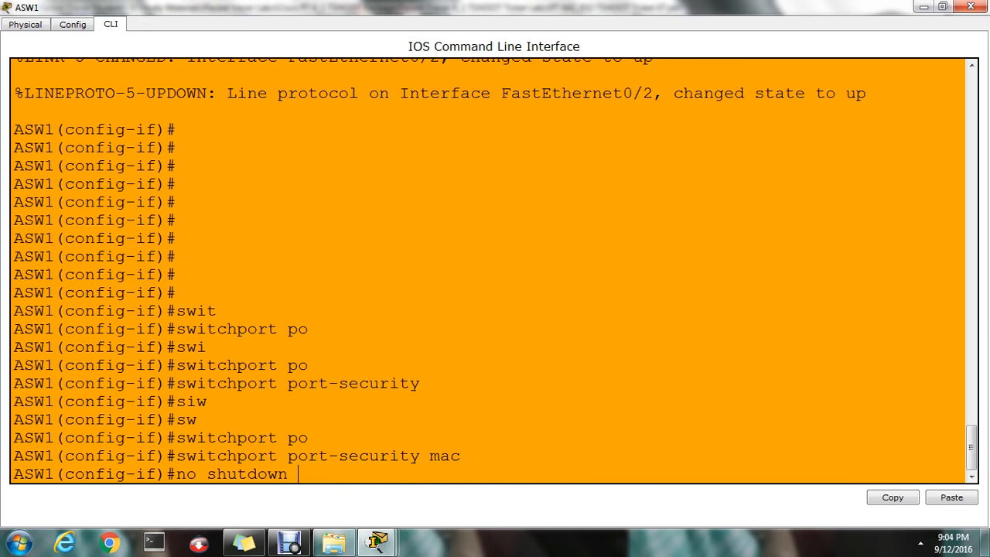
{"action": "key", "text": "Up"}
{"action": "key", "text": "Down"}
{"action": "key", "text": "Down"}
{"action": "type", "text": "exit"}
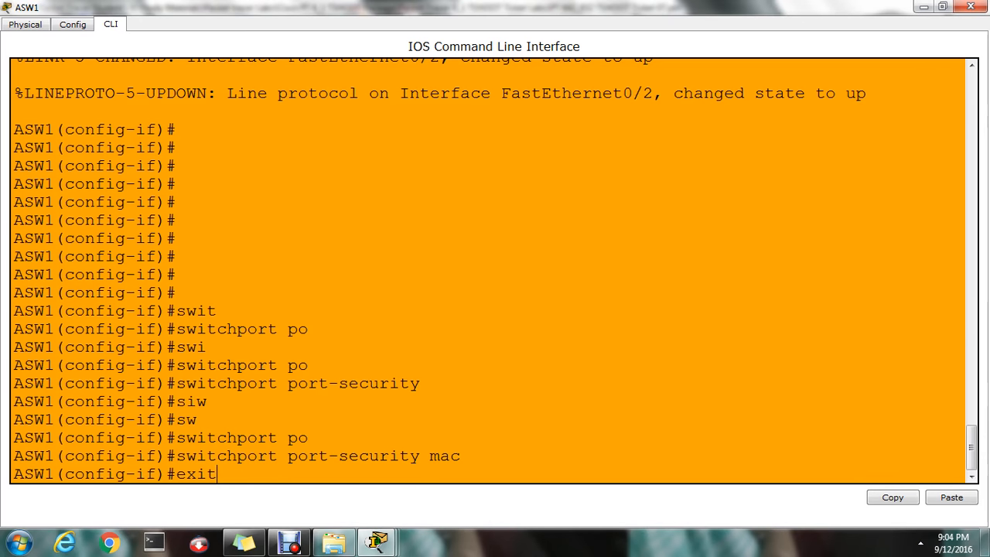
{"action": "key", "text": "Up"}
{"action": "key", "text": "Up"}
{"action": "key", "text": "Down"}
{"action": "key", "text": "Down"}
{"action": "key", "text": "Down"}
{"action": "key", "text": "Down"}
{"action": "key", "text": "BackSpace"}
{"action": "key", "text": "BackSpace"}
{"action": "key", "text": "BackSpace"}
{"action": "key", "text": "BackSpace"}
{"action": "key", "text": "BackSpace"}
{"action": "key", "text": "BackSpace"}
{"action": "key", "text": "BackSpace"}
{"action": "key", "text": "BackSpace"}
{"action": "key", "text": "Up"}
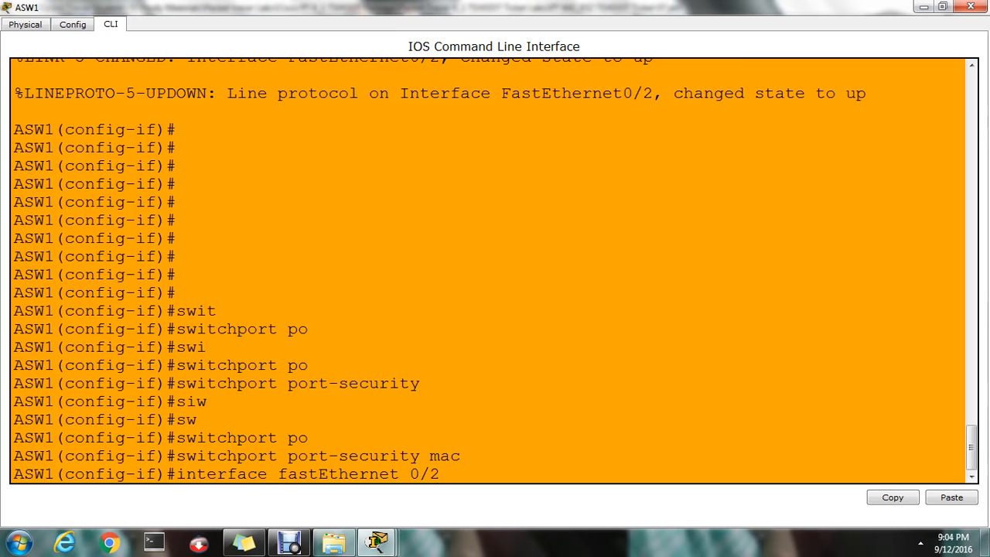
{"action": "key", "text": "BackSpace"}
{"action": "key", "text": "BackSpace"}
{"action": "key", "text": "BackSpace"}
{"action": "key", "text": "BackSpace"}
{"action": "key", "text": "BackSpace"}
{"action": "key", "text": "BackSpace"}
{"action": "key", "text": "BackSpace"}
{"action": "key", "text": "BackSpace"}
{"action": "key", "text": "BackSpace"}
{"action": "key", "text": "BackSpace"}
{"action": "key", "text": "BackSpace"}
{"action": "key", "text": "BackSpace"}
{"action": "key", "text": "BackSpace"}
{"action": "key", "text": "BackSpace"}
{"action": "key", "text": "BackSpace"}
{"action": "key", "text": "BackSpace"}
{"action": "key", "text": "BackSpace"}
{"action": "key", "text": "BackSpace"}
{"action": "key", "text": "BackSpace"}
{"action": "key", "text": "BackSpace"}
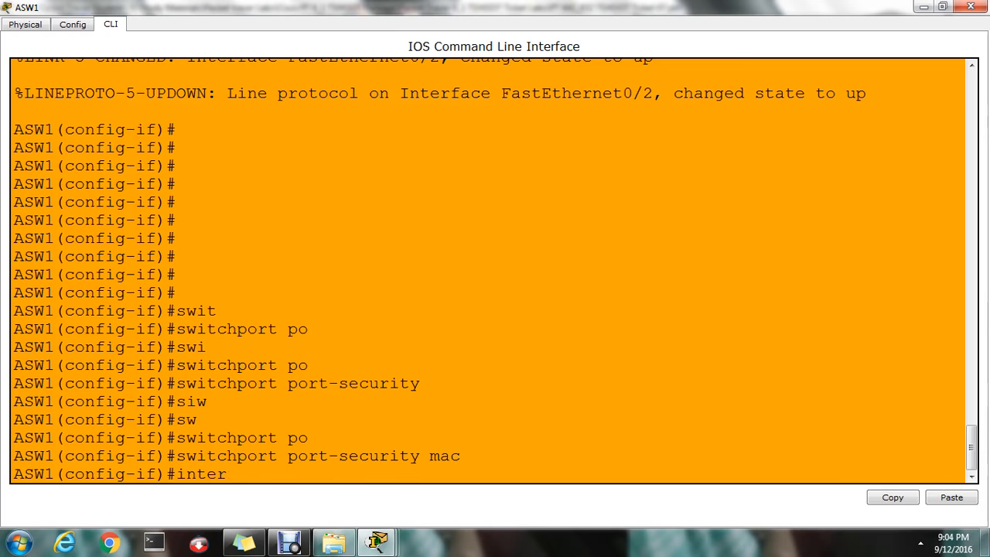
{"action": "key", "text": "BackSpace"}
{"action": "key", "text": "BackSpace"}
{"action": "key", "text": "BackSpace"}
{"action": "key", "text": "BackSpace"}
{"action": "key", "text": "BackSpace"}
- Begin a "switchport port-security mac-address" command for FastEthernet0/2, leaving the address still unfilled
{"action": "type", "text": "swi"}
{"action": "key", "text": "Tab"}
{"action": "type", "text": "p;o"}
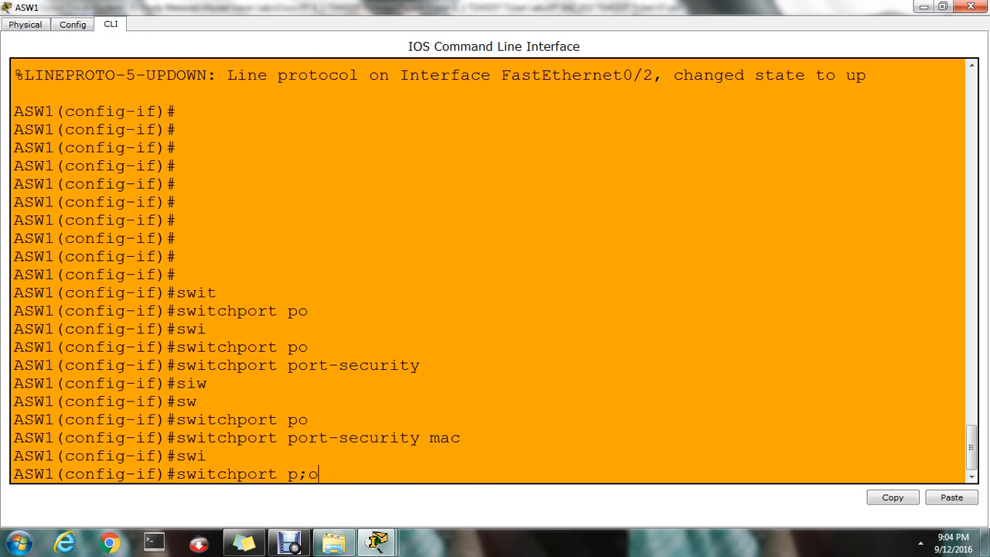
{"action": "key", "text": "Tab"}
{"action": "type", "text": "o"}
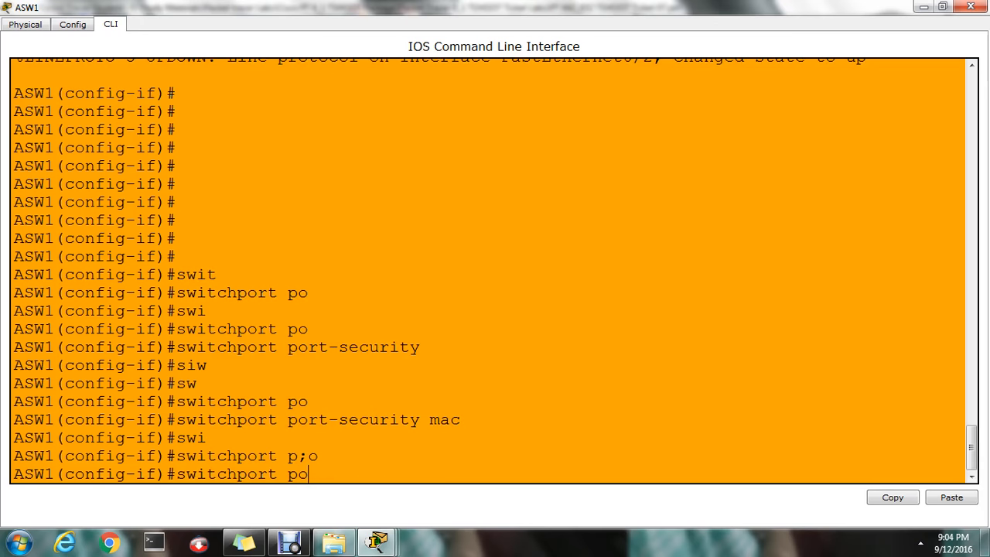
{"action": "key", "text": "Tab"}
{"action": "type", "text": "mac"}
{"action": "key", "text": "Tab"}
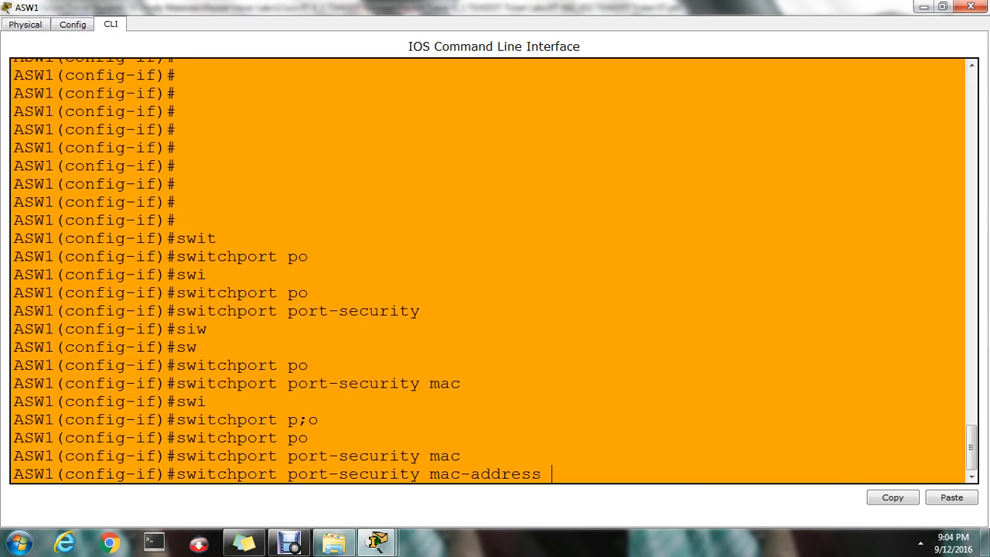
- Switch to Client 2, replace its IP configuration view with the command prompt and maximize the window
{"action": "key", "text": "alt+Tab"}
{"action": "key", "text": "alt+Tab"}
{"action": "key", "text": "alt+Tab"}
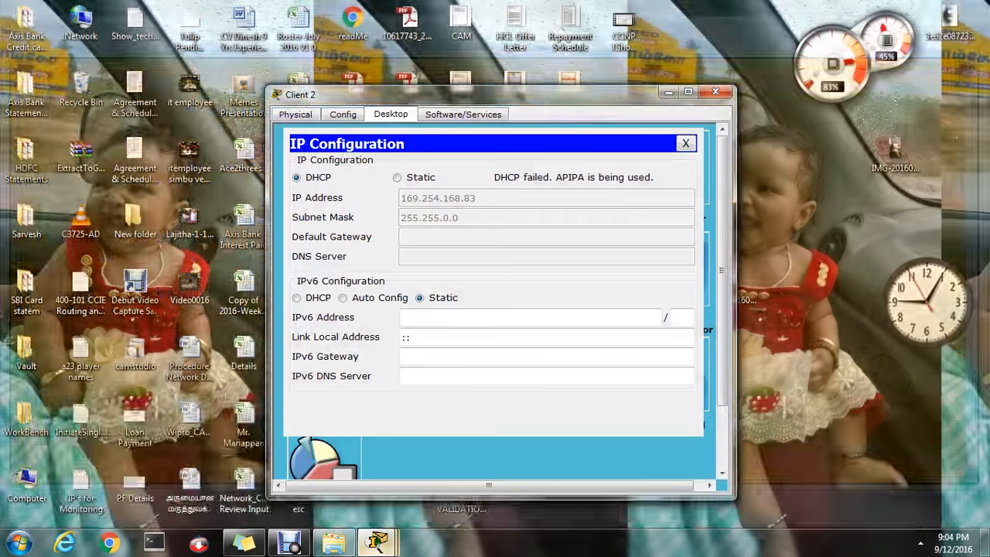
{"action": "left_click", "coordinate": [342, 114]}
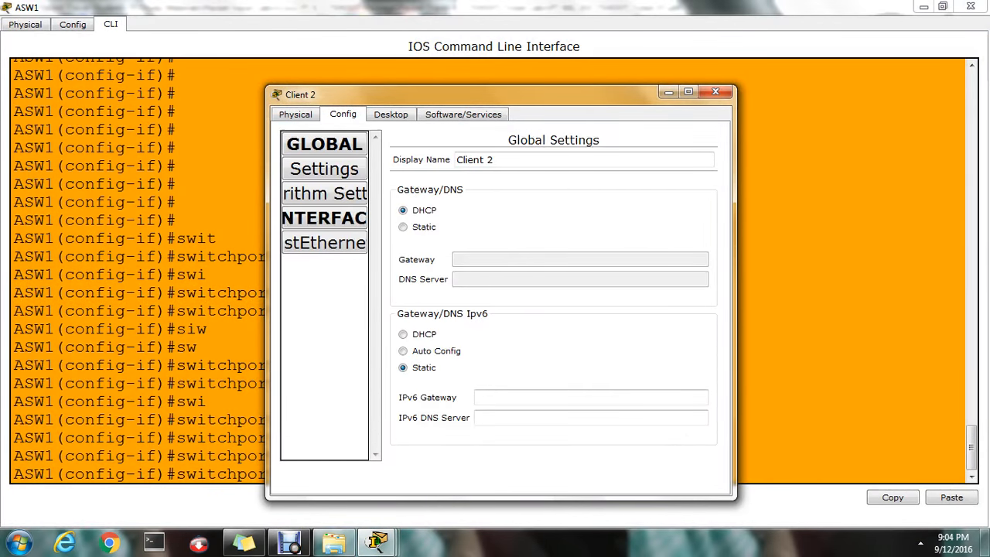
{"action": "left_click", "coordinate": [295, 115]}
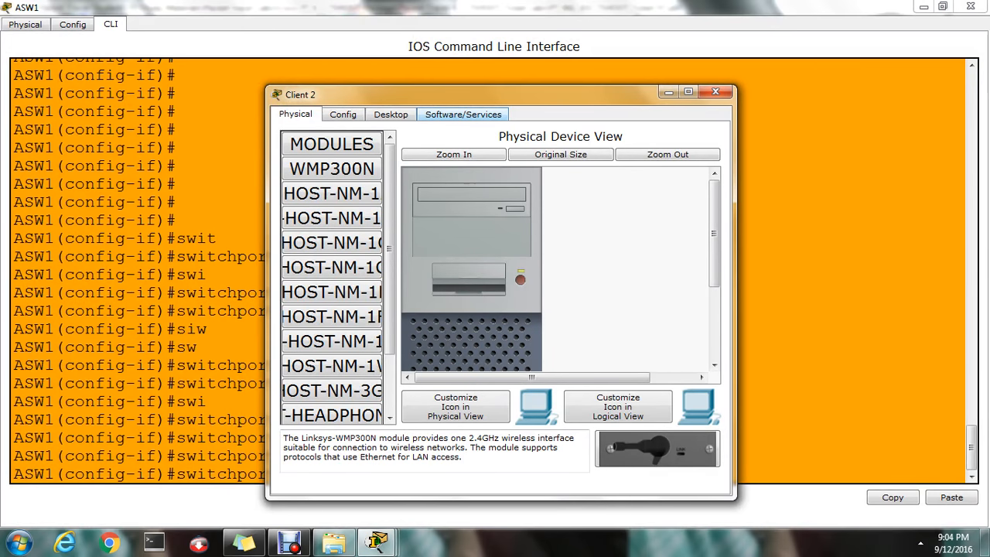
{"action": "left_click", "coordinate": [463, 114]}
{"action": "left_click", "coordinate": [391, 115]}
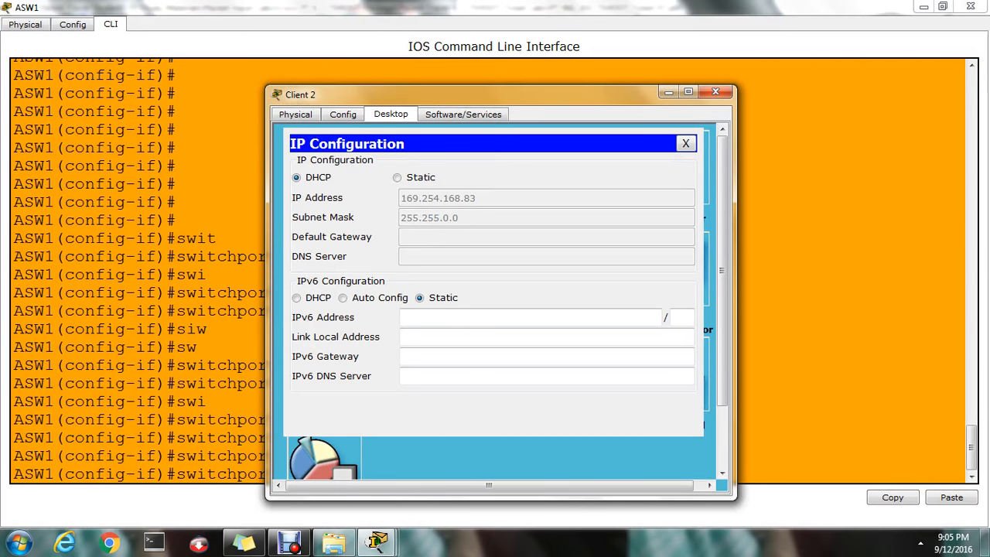
{"action": "left_click", "coordinate": [685, 144]}
{"action": "left_click", "coordinate": [584, 167]}
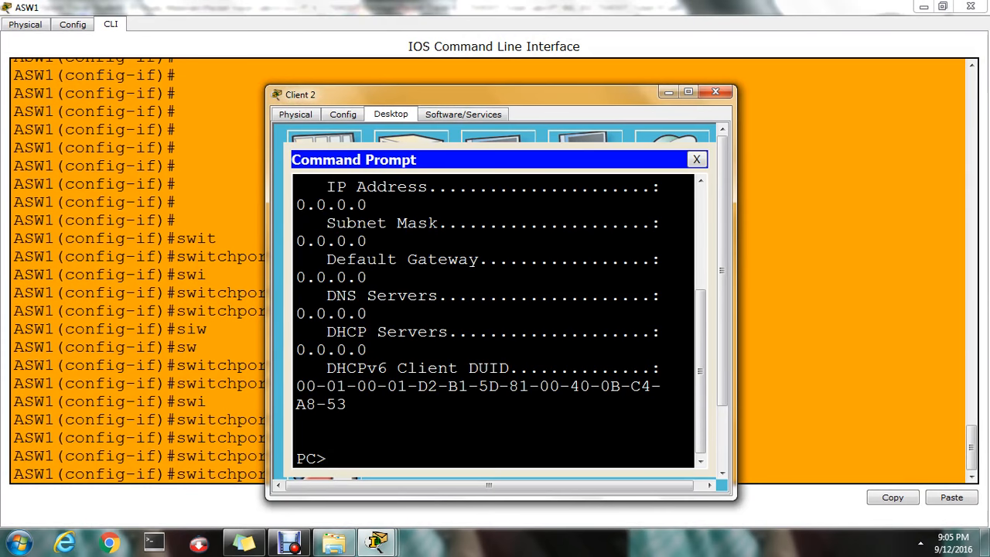
{"action": "left_click", "coordinate": [688, 92]}
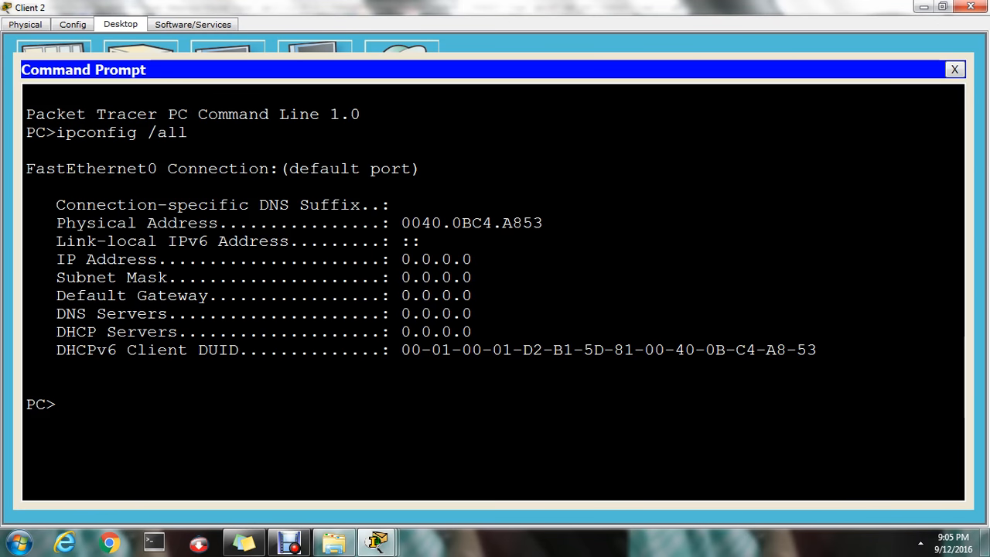
- Copy Client 2's physical address from the "ipconfig /all" output
{"action": "left_click_drag", "start_coordinate": [401, 222], "coordinate": [543, 223]}
{"action": "right_click", "coordinate": [533, 223]}
{"action": "left_click", "coordinate": [564, 230]}
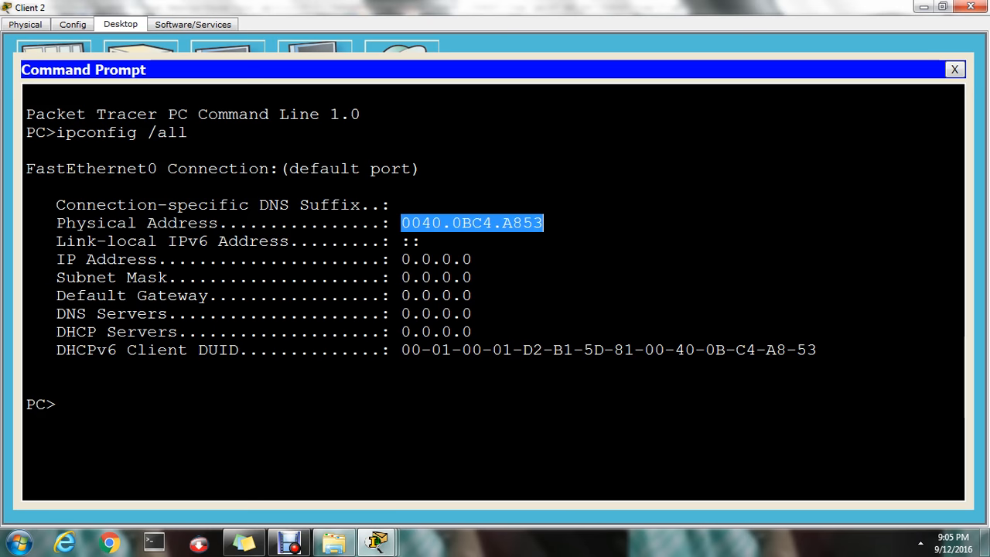
{"action": "mouse_move", "coordinate": [377, 542]}
{"action": "left_click", "coordinate": [456, 471]}
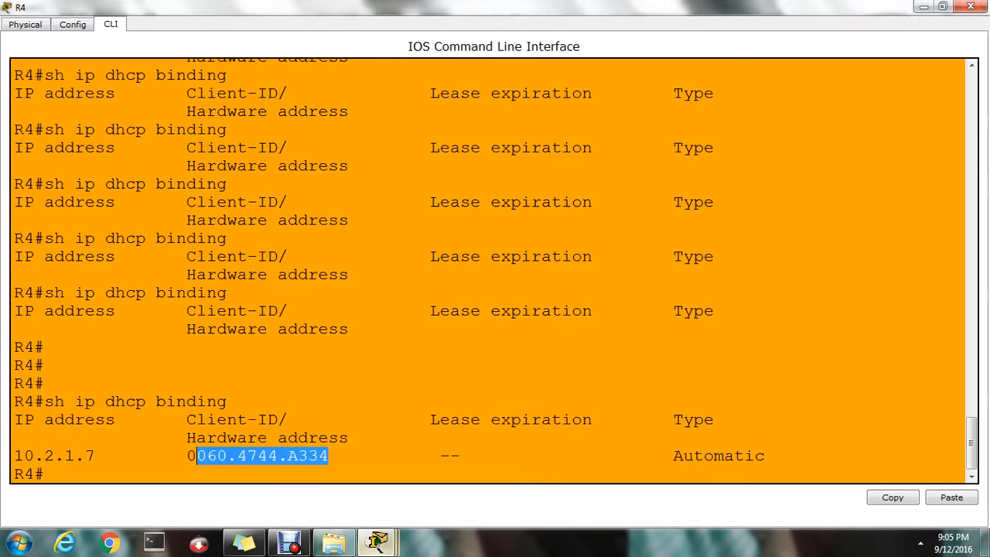
{"action": "left_click", "coordinate": [377, 543]}
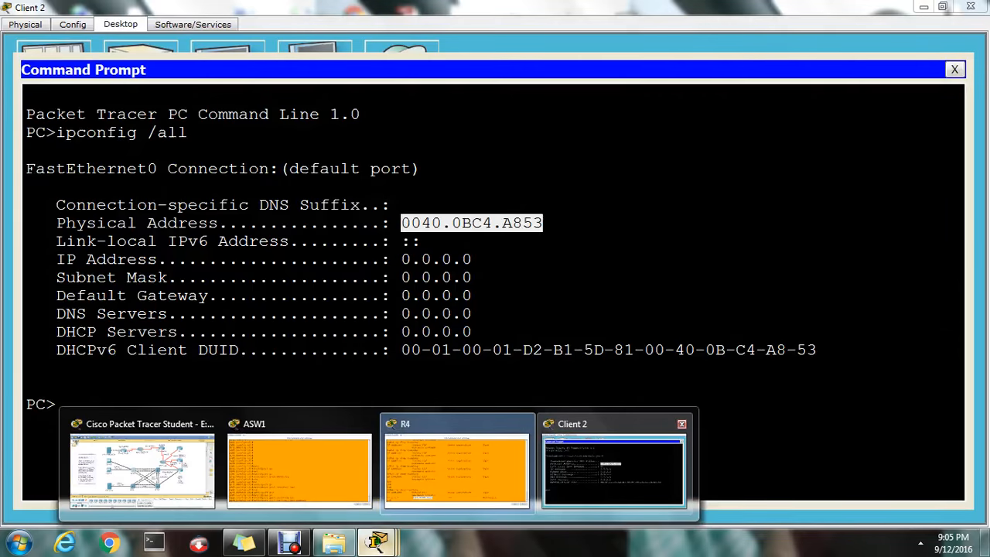
- Try to secure ASW1's FastEthernet0/2 with Client 2's copied address by running "switchport port-security mac-address 0040.0BC4.A853"
{"action": "left_click", "coordinate": [299, 469]}
{"action": "right_click", "coordinate": [548, 467]}
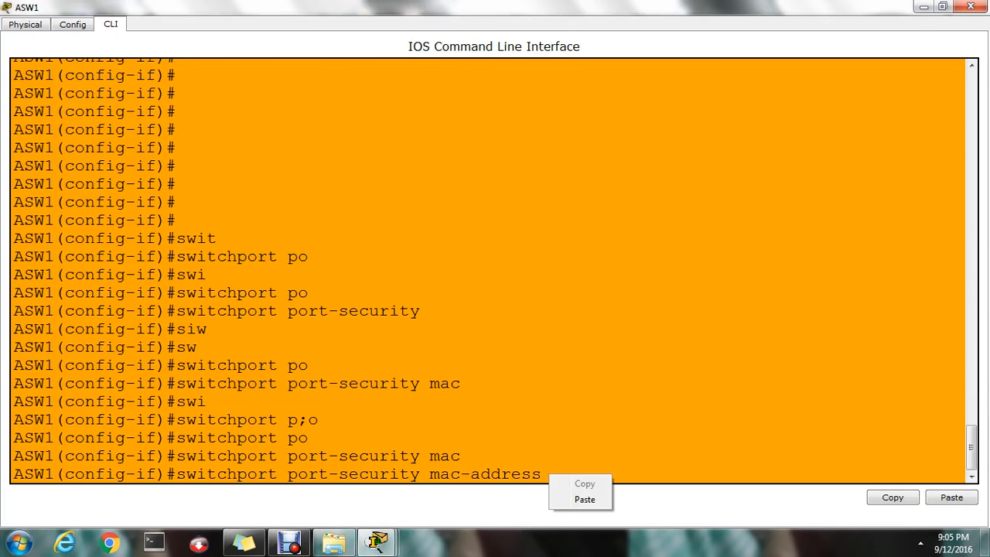
{"action": "left_click", "coordinate": [576, 499]}
{"action": "key", "text": "Return"}
{"action": "key", "text": "Return"}
{"action": "key", "text": "Return"}
{"action": "key", "text": "Return"}
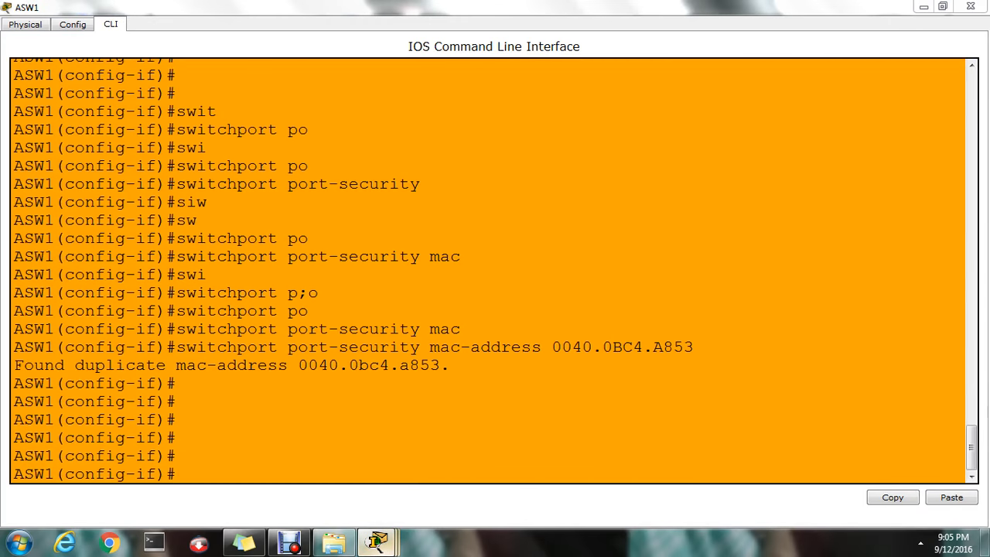
- Return to Client 2 and close its command prompt
{"action": "mouse_move", "coordinate": [377, 541]}
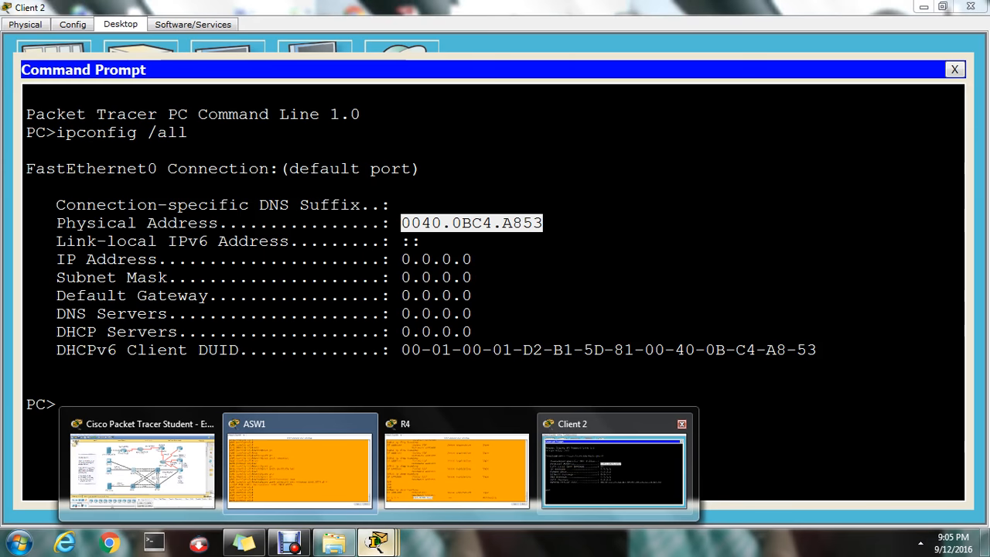
{"action": "left_click", "coordinate": [613, 463]}
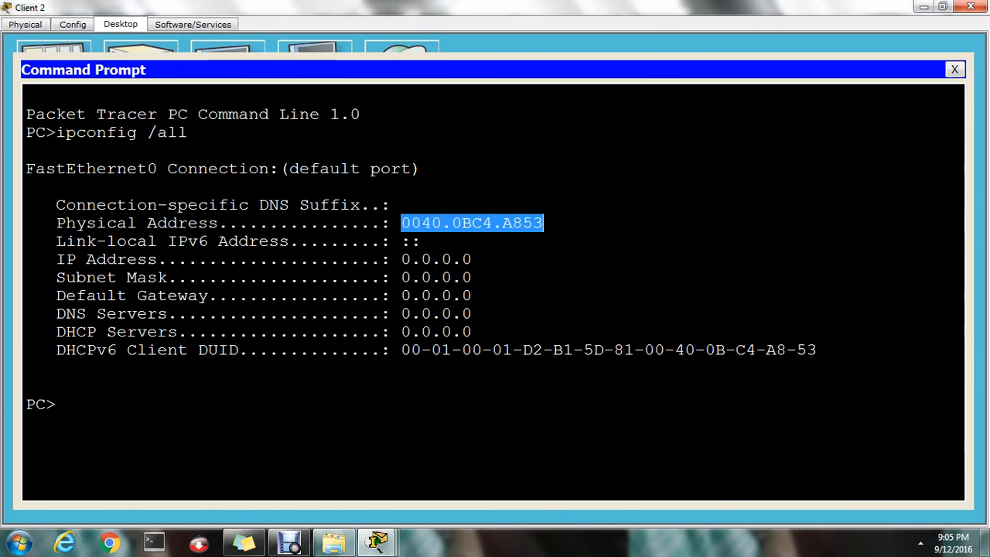
{"action": "left_click", "coordinate": [954, 70]}
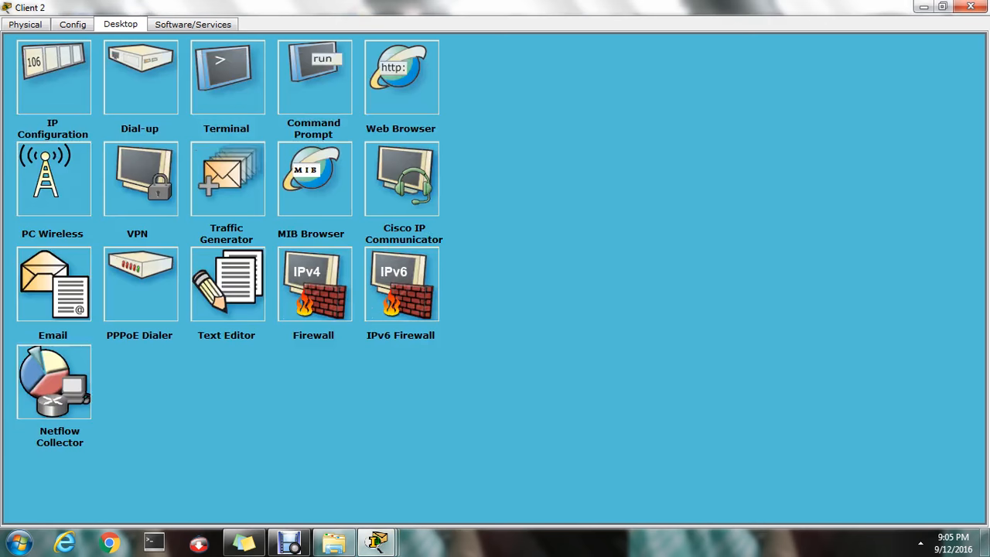
{"action": "mouse_move", "coordinate": [376, 541]}
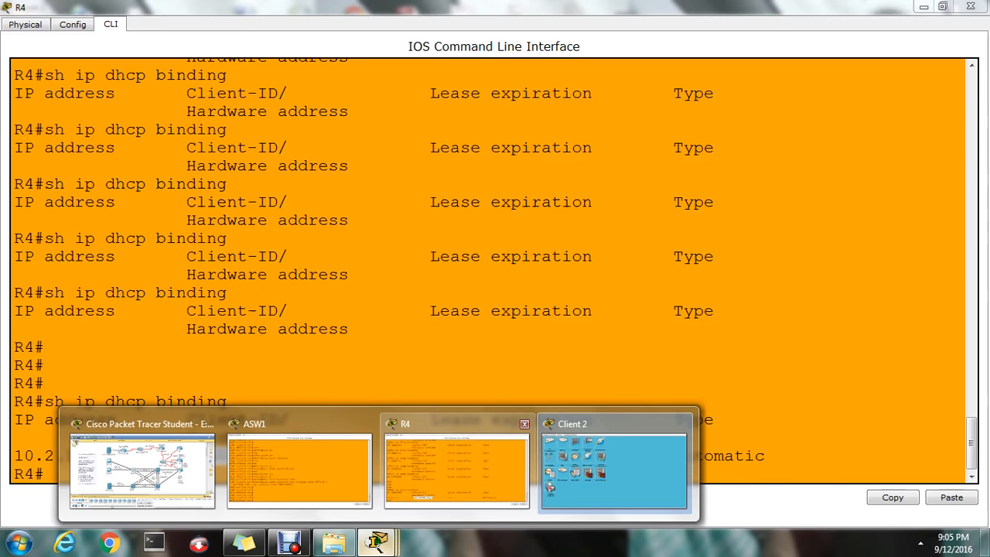
{"action": "left_click", "coordinate": [453, 464]}
{"action": "key", "text": "Return"}
{"action": "key", "text": "Return"}
{"action": "key", "text": "Return"}
{"action": "key", "text": "Return"}
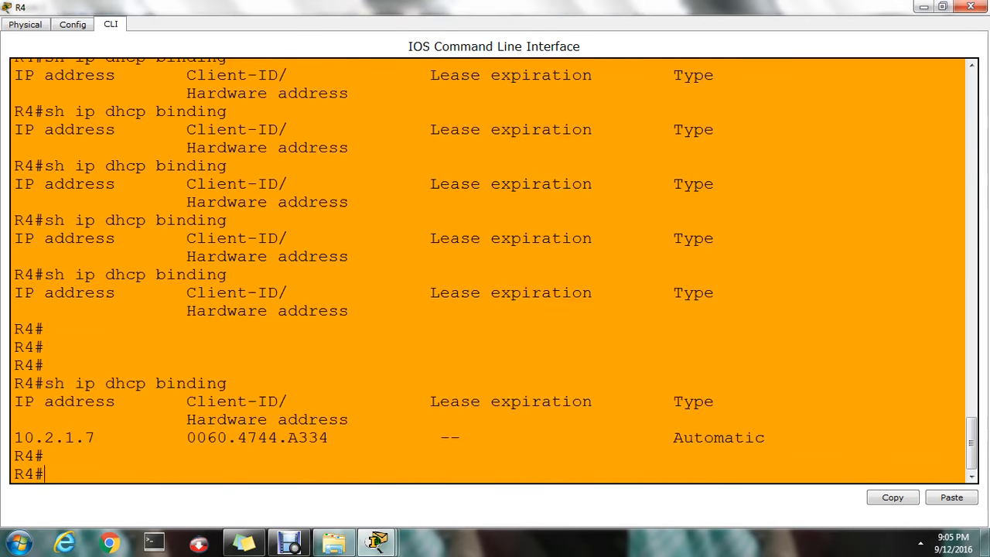
- Leave configuration mode on ASW1 and display the running configuration with "sh run"
{"action": "mouse_move", "coordinate": [377, 542]}
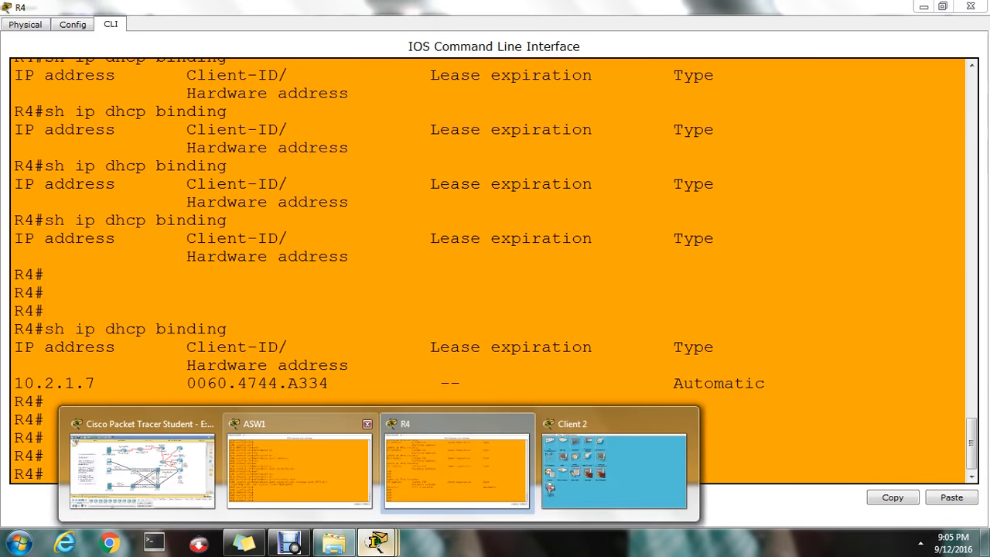
{"action": "left_click", "coordinate": [302, 453]}
{"action": "key", "text": "Return"}
{"action": "key", "text": "ctrl+z"}
{"action": "key", "text": "Return"}
{"action": "key", "text": "Return"}
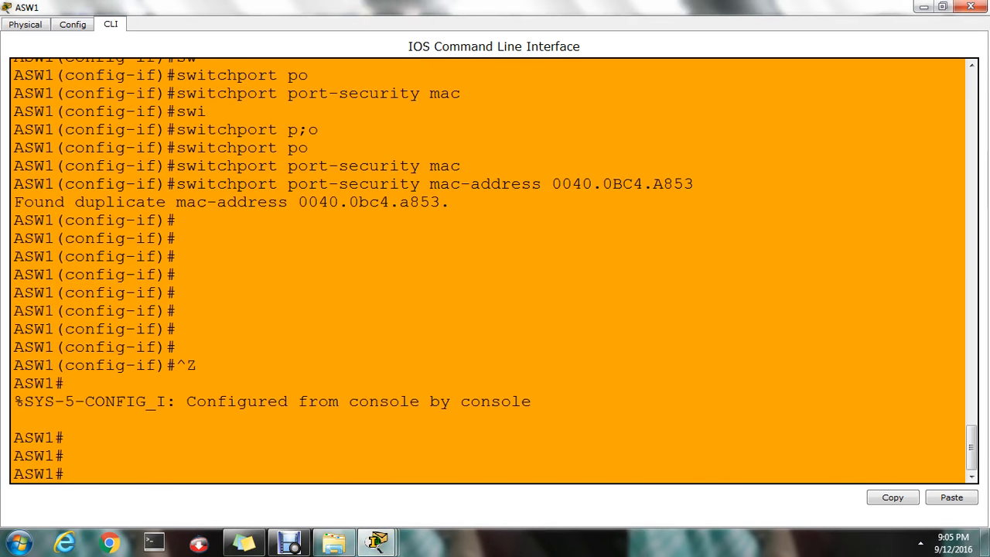
{"action": "type", "text": "sah"}
{"action": "key", "text": "BackSpace"}
{"action": "key", "text": "BackSpace"}
{"action": "key", "text": "BackSpace"}
{"action": "type", "text": "h run"}
{"action": "key", "text": "Return"}
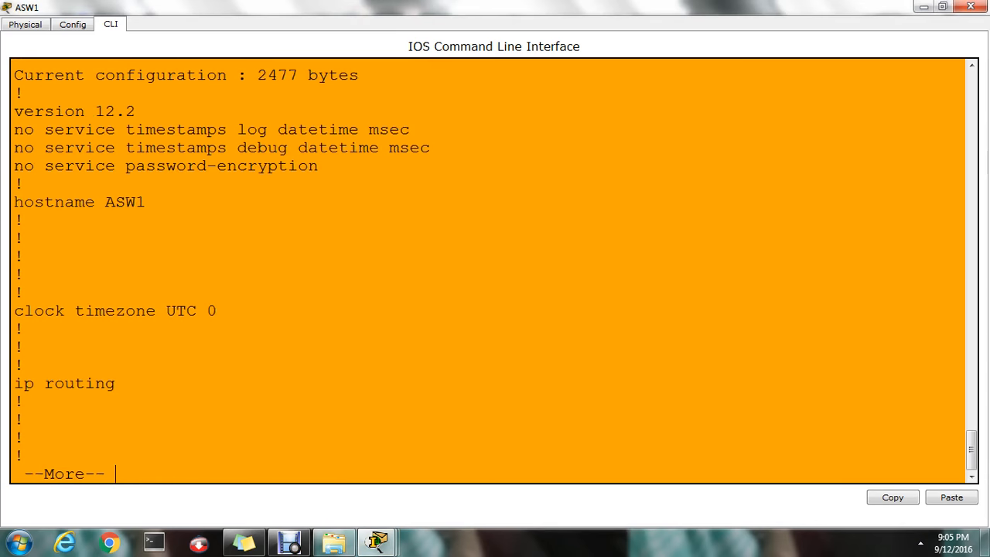
- Examine the port security settings of FastEthernet0/1 and FastEthernet0/2 in ASW1's running configuration
{"action": "key", "text": "Return"}
{"action": "key", "text": "Return"}
{"action": "key", "text": "Return"}
{"action": "key", "text": "Return"}
{"action": "key", "text": "Return"}
{"action": "key", "text": "Return"}
{"action": "key", "text": "Return"}
{"action": "key", "text": "Return"}
{"action": "key", "text": "Return"}
{"action": "key", "text": "Return"}
{"action": "key", "text": "Return"}
{"action": "key", "text": "Return"}
{"action": "key", "text": "Return"}
{"action": "key", "text": "Return"}
{"action": "key", "text": "Return"}
{"action": "key", "text": "Return"}
{"action": "key", "text": "Return"}
{"action": "key", "text": "Return"}
{"action": "key", "text": "Return"}
{"action": "key", "text": "Return"}
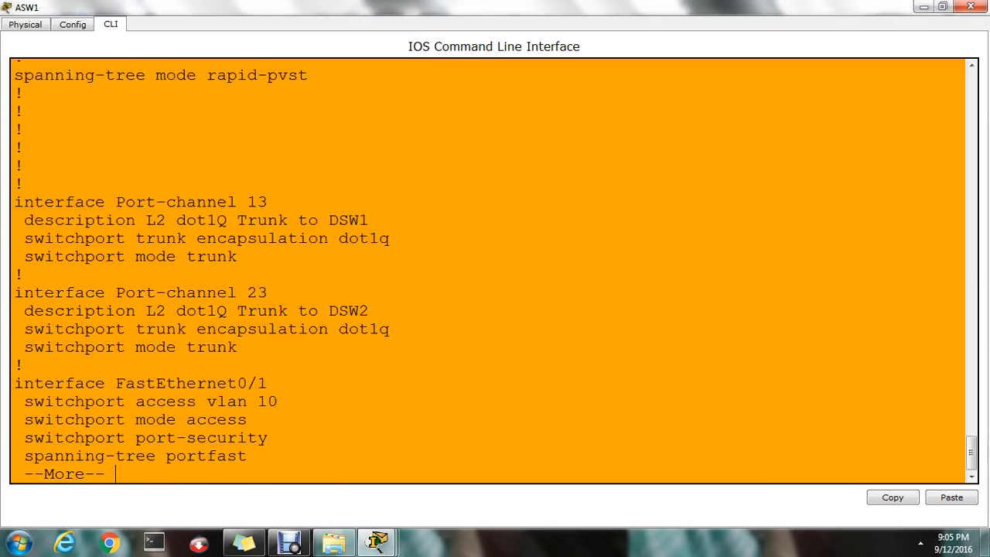
{"action": "key", "text": "Return"}
{"action": "key", "text": "Return"}
{"action": "key", "text": "Return"}
{"action": "key", "text": "Return"}
{"action": "key", "text": "Return"}
{"action": "key", "text": "Return"}
{"action": "key", "text": "Return"}
{"action": "key", "text": "Return"}
{"action": "key", "text": "Return"}
{"action": "key", "text": "Return"}
{"action": "key", "text": "Return"}
{"action": "key", "text": "Return"}
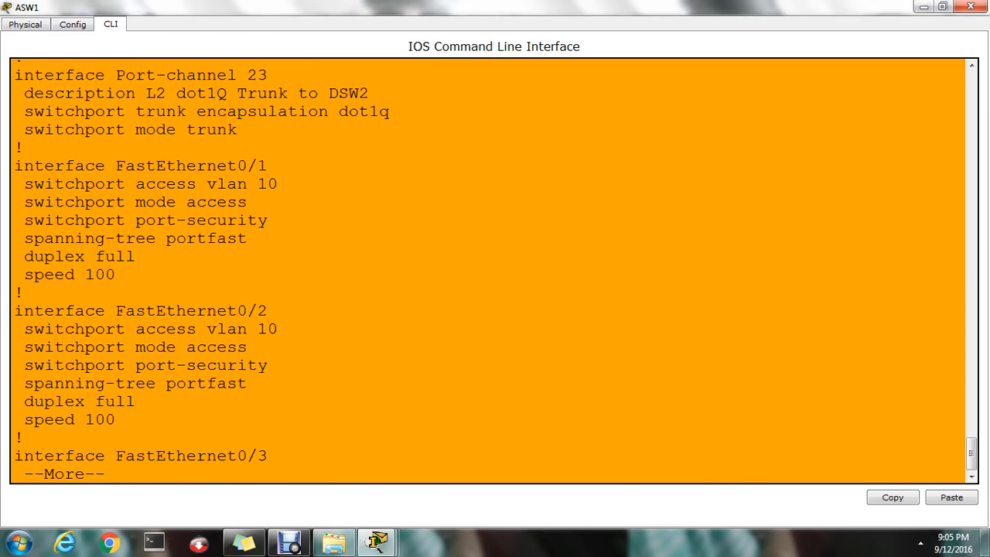
- Stop the configuration listing and open FastEthernet0/2 in configuration mode with "conf t" and "interface fastEthernet 0/2"
{"action": "type", "text": "q"}
{"action": "type", "text": "sh run"}
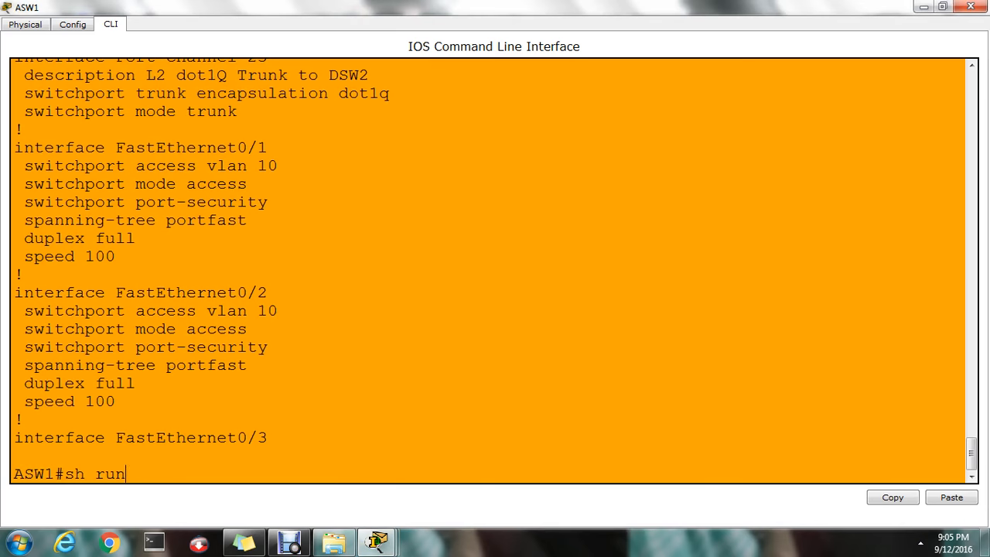
{"action": "key", "text": "BackSpace"}
{"action": "key", "text": "BackSpace"}
{"action": "key", "text": "BackSpace"}
{"action": "key", "text": "BackSpace"}
{"action": "key", "text": "BackSpace"}
{"action": "key", "text": "BackSpace"}
{"action": "type", "text": "conf t"}
{"action": "key", "text": "Return"}
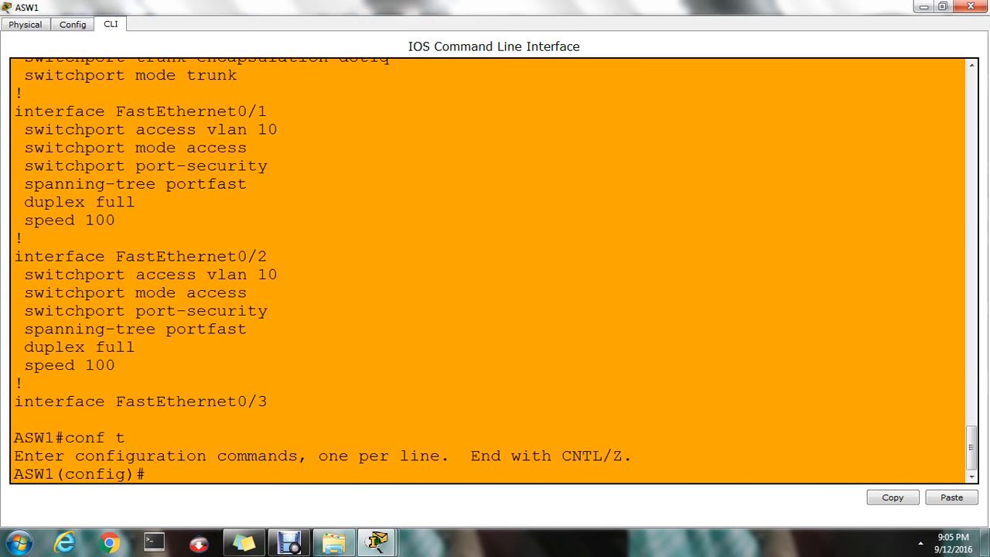
{"action": "type", "text": "int"}
{"action": "key", "text": "Tab"}
{"action": "type", "text": "f"}
{"action": "key", "text": "Tab"}
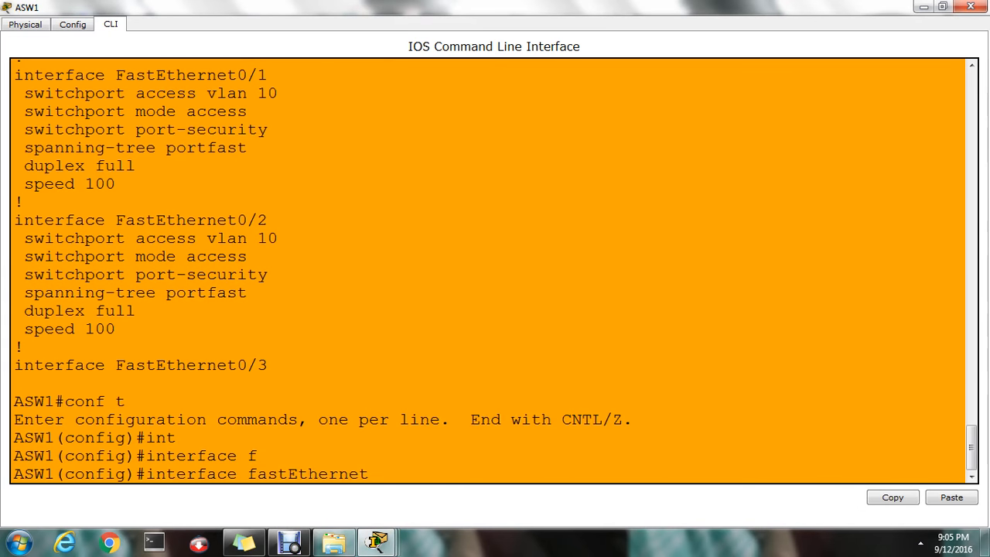
{"action": "type", "text": "0/2"}
{"action": "key", "text": "Return"}
- Recall the command "switchport port-security mac-address 0040.0BC4.A853" at ASW1's FastEthernet0/2 configuration prompt
{"action": "type", "text": "s"}
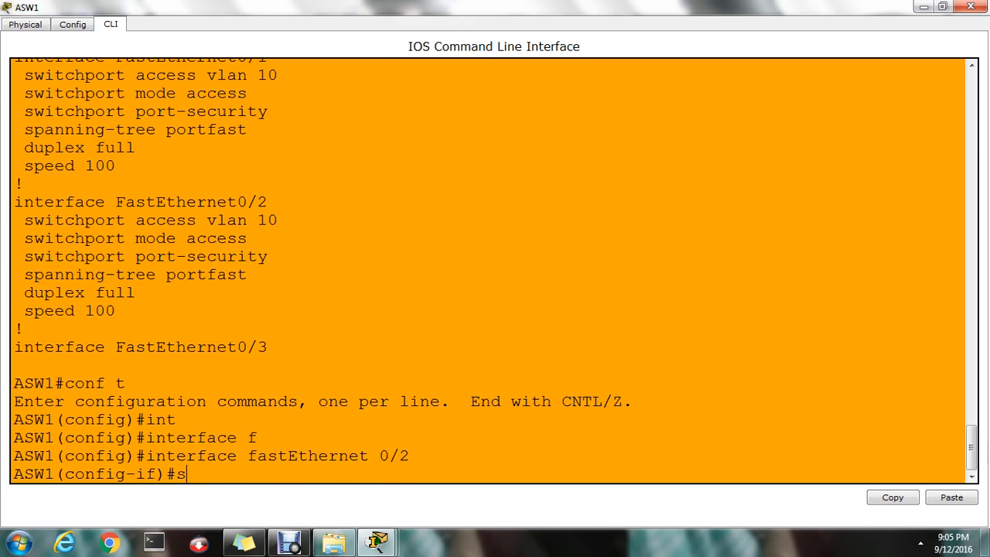
{"action": "key", "text": "Up"}
{"action": "key", "text": "Up"}
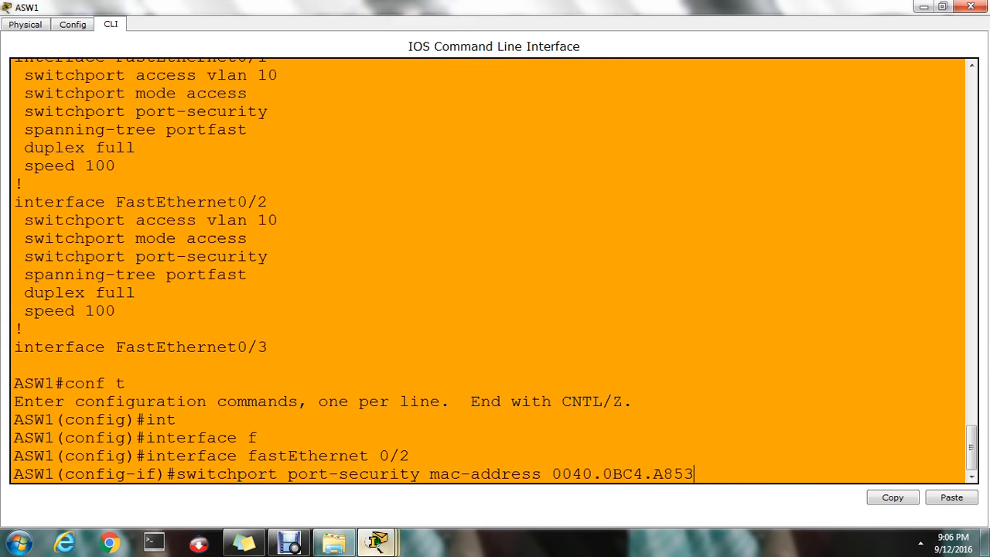
- Switch to Client 2, open its command prompt and display its full network settings with "ipconfig /all"
{"action": "left_click", "coordinate": [377, 542]}
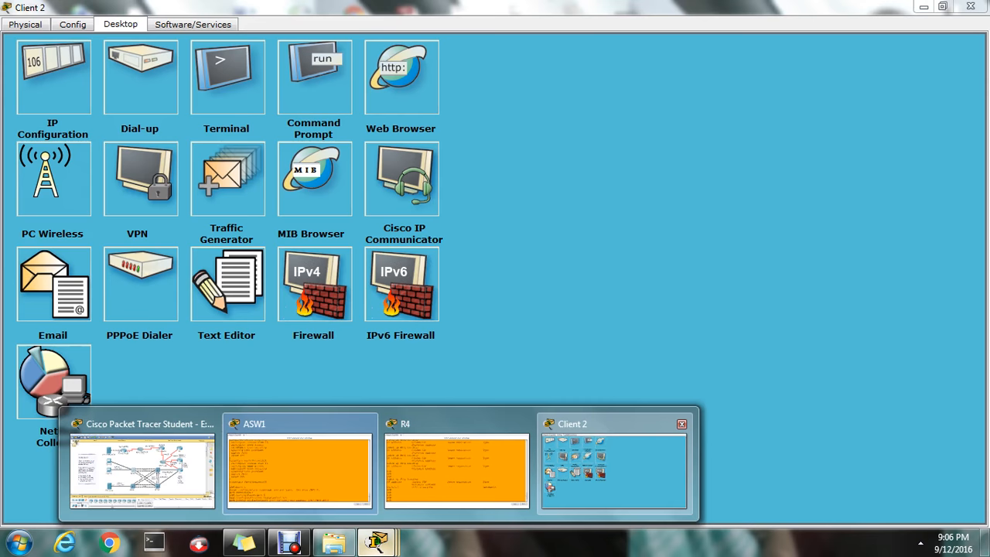
{"action": "left_click", "coordinate": [614, 470]}
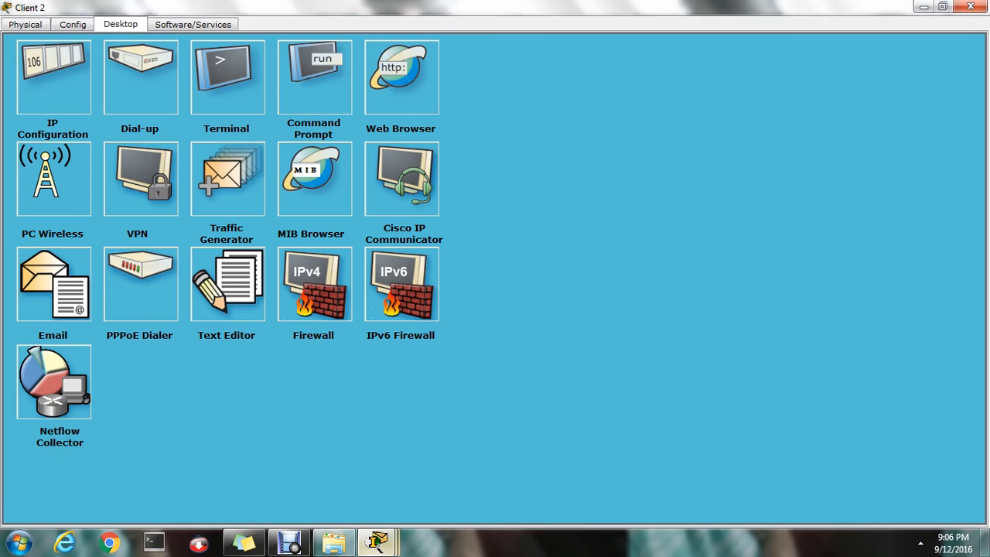
{"action": "left_click", "coordinate": [314, 78]}
{"action": "key", "text": "Up"}
{"action": "key", "text": "Return"}
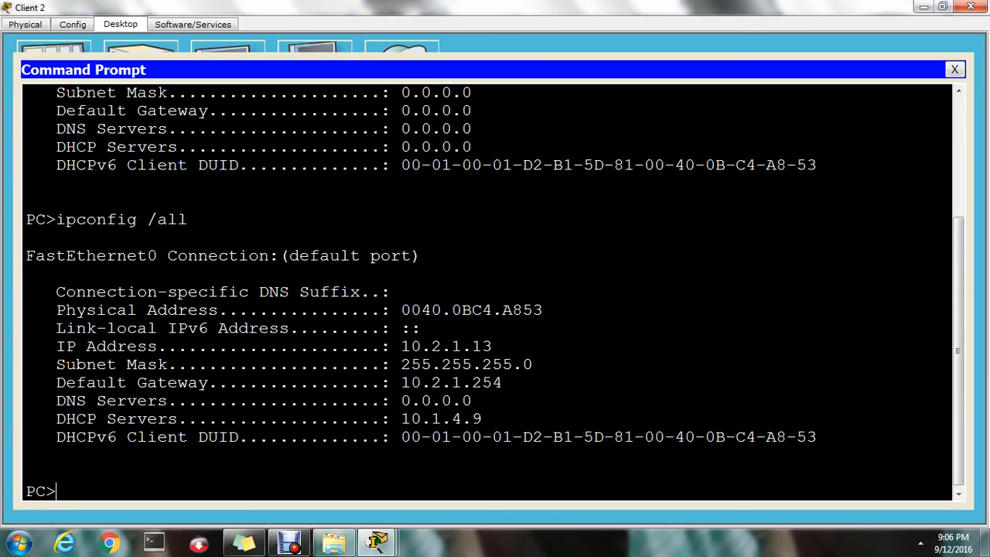
{"action": "mouse_move", "coordinate": [958, 351]}
{"action": "left_mouse_down"}
{"action": "mouse_move", "coordinate": [958, 300]}
{"action": "mouse_move", "coordinate": [958, 354]}
{"action": "left_mouse_up"}
- Return to ASW1 and try to assign port security MAC address 0040.0BC4.A853 to FastEthernet0/2 with the prepared command
{"action": "mouse_move", "coordinate": [377, 541]}
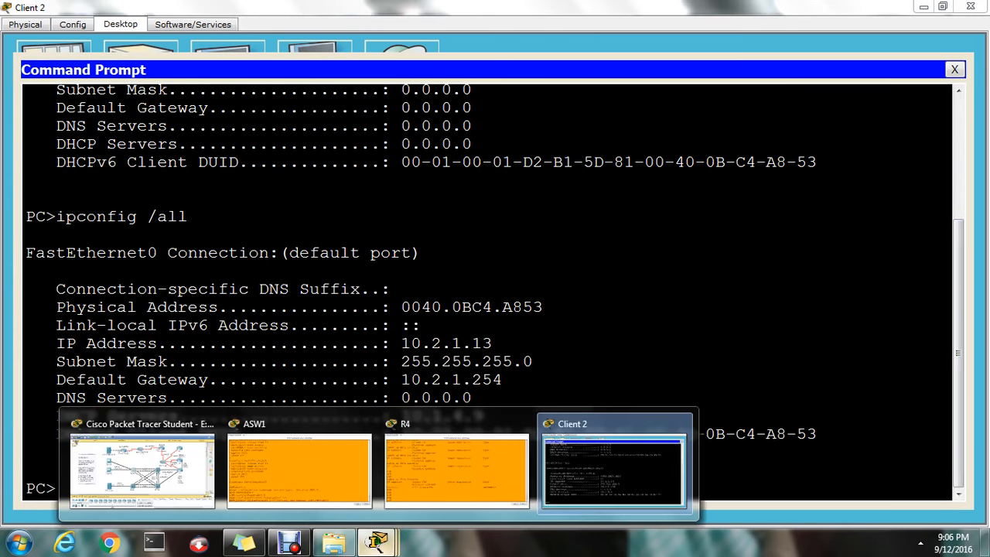
{"action": "mouse_move", "coordinate": [456, 463]}
{"action": "left_click", "coordinate": [299, 467]}
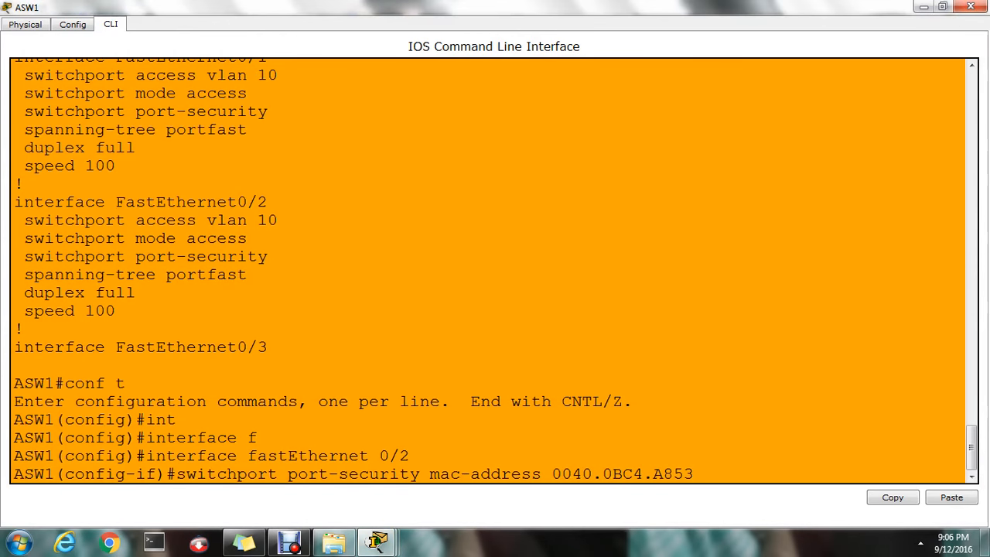
{"action": "key", "text": "Return"}
{"action": "key", "text": "Return"}
{"action": "key", "text": "Return"}
{"action": "key", "text": "Return"}
{"action": "key", "text": "Return"}
{"action": "key", "text": "Return"}
{"action": "key", "text": "Return"}
{"action": "key", "text": "Return"}
{"action": "key", "text": "Return"}
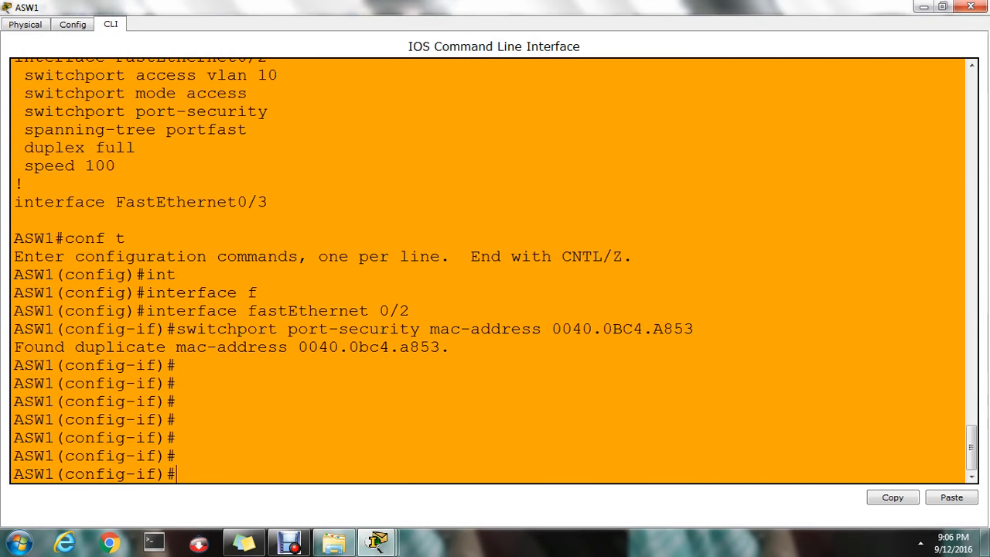
- Leave FastEthernet0/2 interface configuration with "exit" and return ASW1 to privileged EXEC mode
{"action": "type", "text": "exit"}
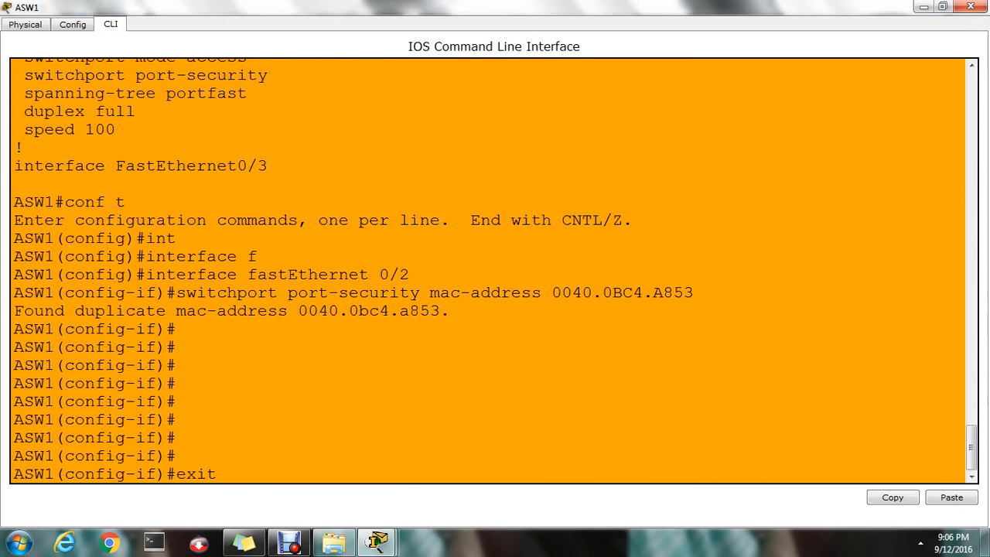
{"action": "key", "text": "Return"}
{"action": "key", "text": "ctrl+z"}
{"action": "key", "text": "Return"}
{"action": "key", "text": "Return"}
{"action": "key", "text": "Return"}
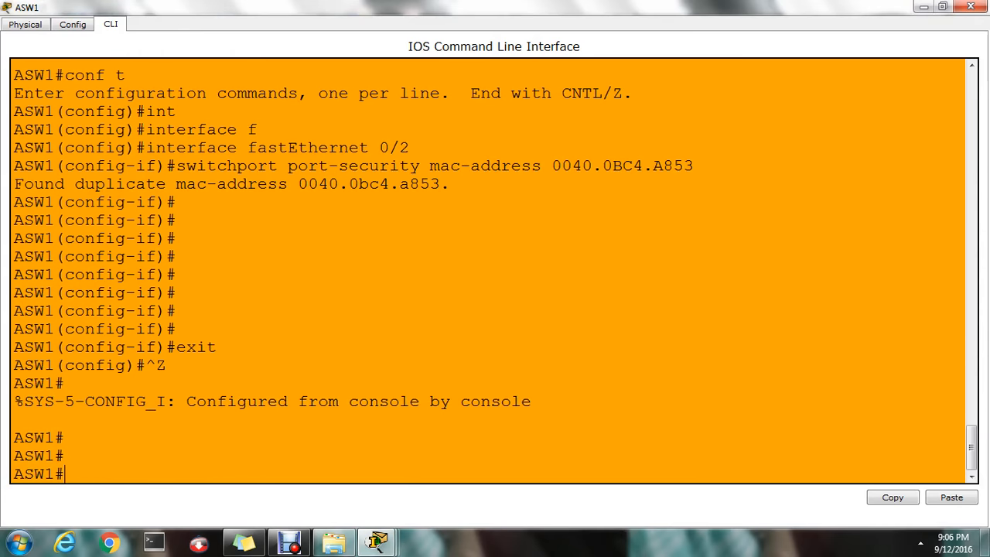
- Return to Client 2, review the "ipconfig /all" output in its command prompt and close the prompt
{"action": "mouse_move", "coordinate": [377, 541]}
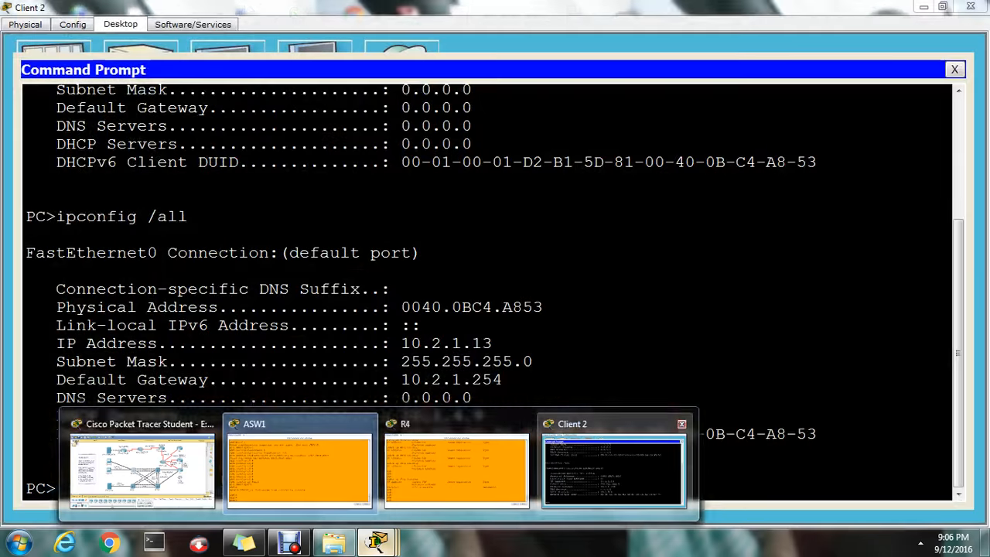
{"action": "left_click", "coordinate": [614, 467]}
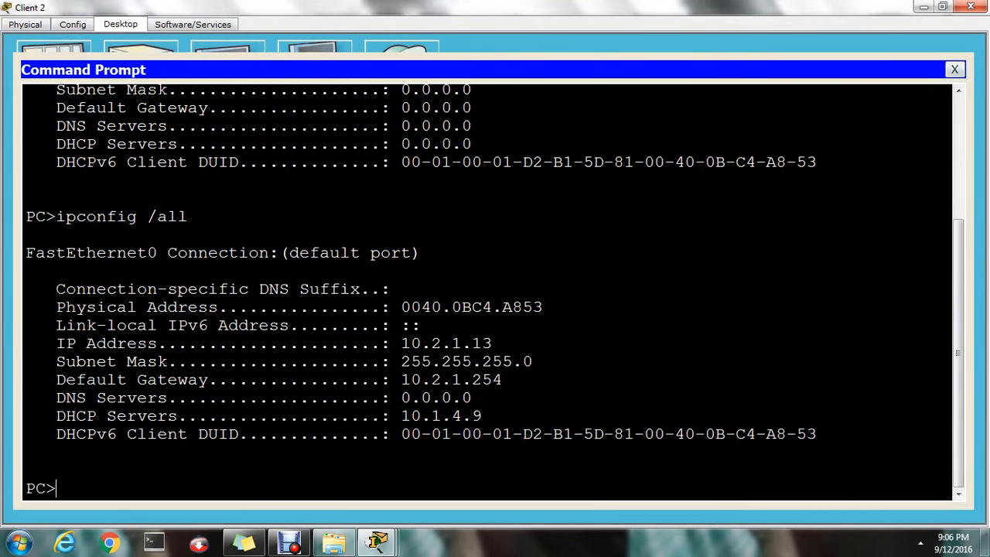
{"action": "left_click", "coordinate": [954, 70]}
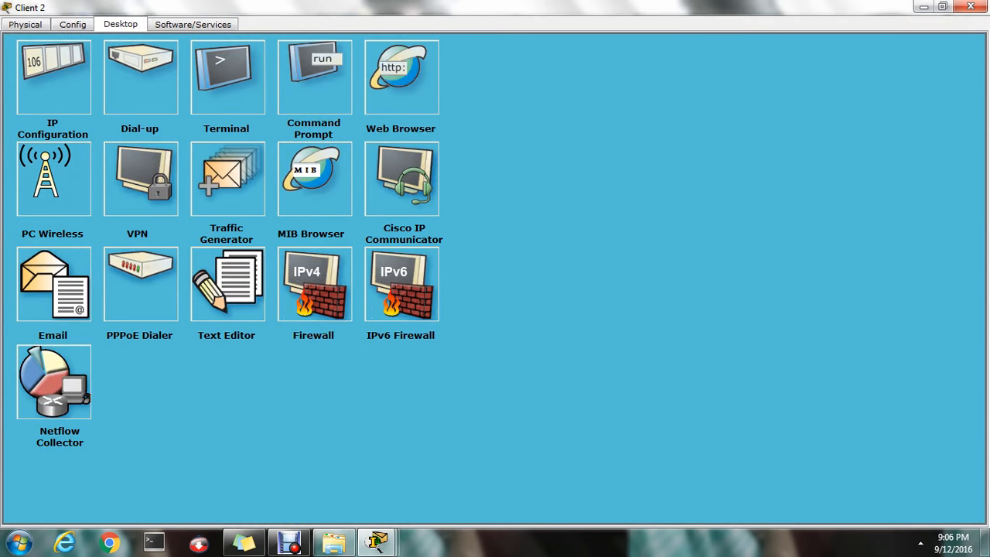
{"action": "left_click", "coordinate": [315, 78]}
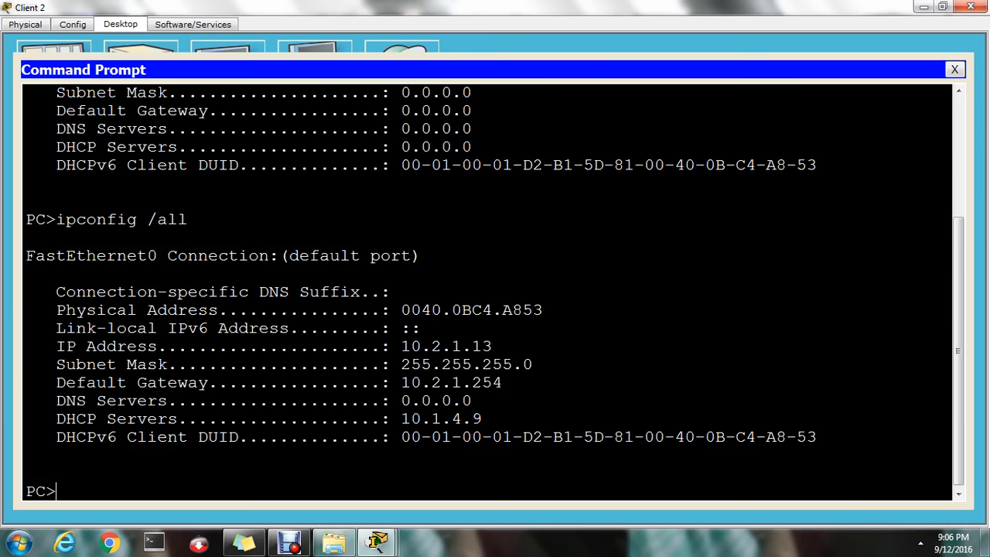
{"action": "left_click", "coordinate": [954, 70]}
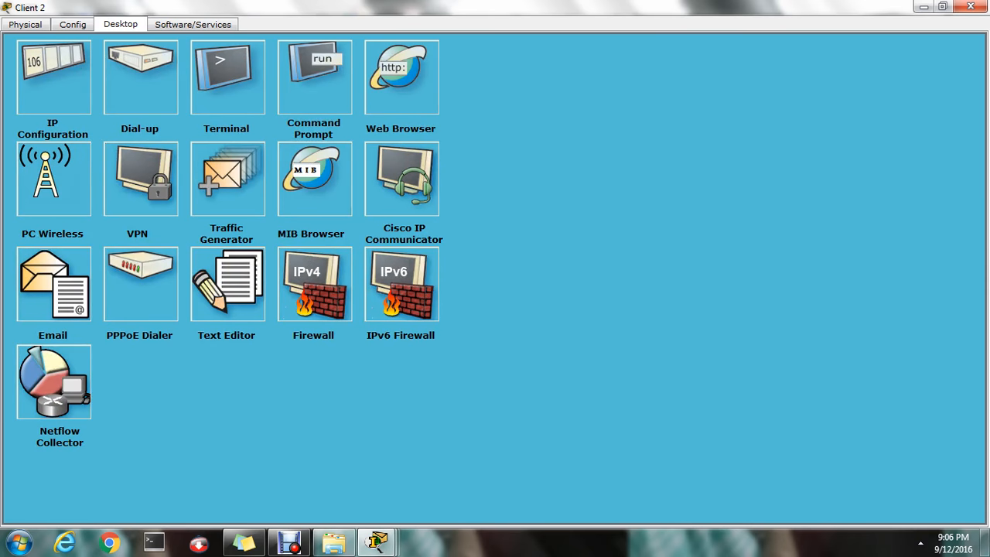
- Check the DHCP-assigned addressing in Client 2's IP Configuration and close it, staying on Client 2's desktop
{"action": "left_click", "coordinate": [54, 77]}
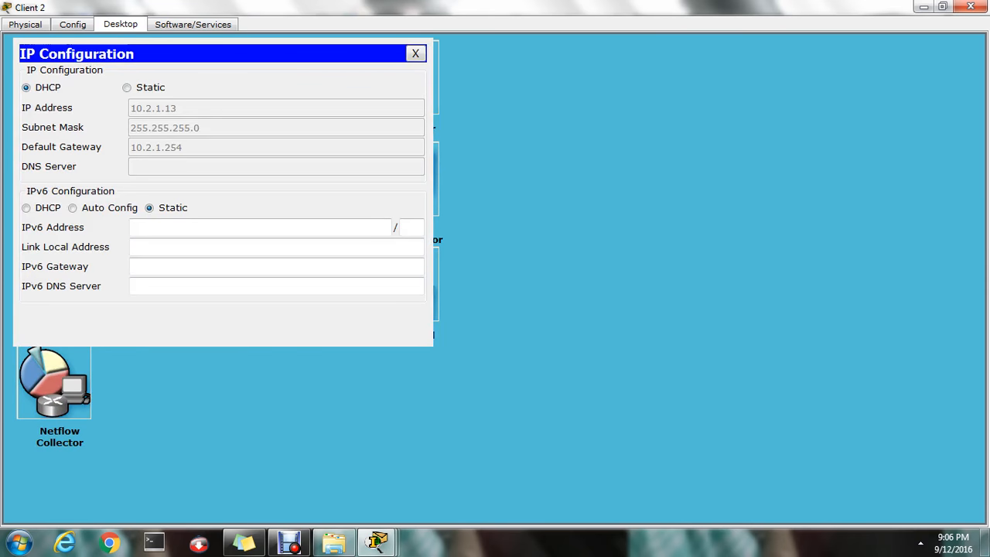
{"action": "left_click", "coordinate": [416, 53]}
{"action": "mouse_move", "coordinate": [376, 542]}
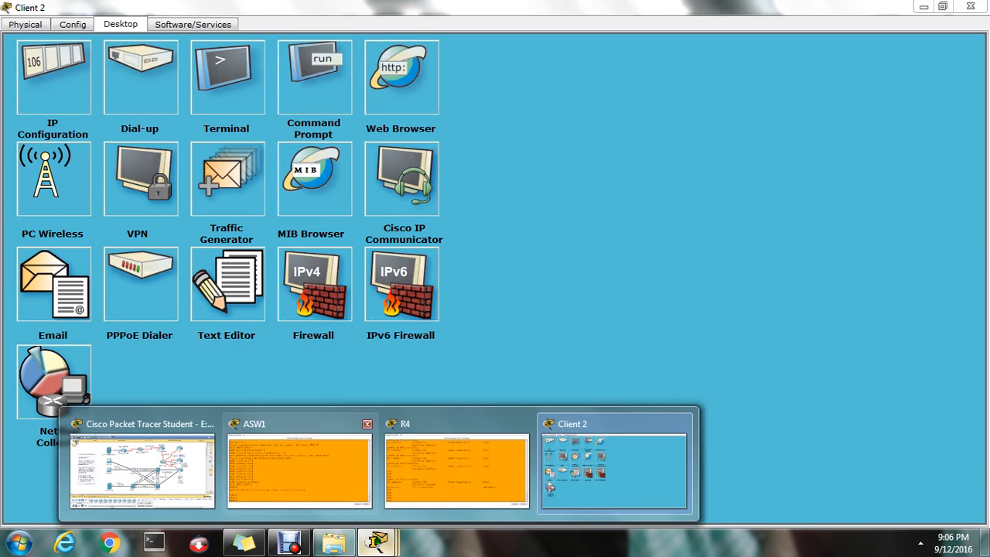
{"action": "left_click", "coordinate": [615, 470]}
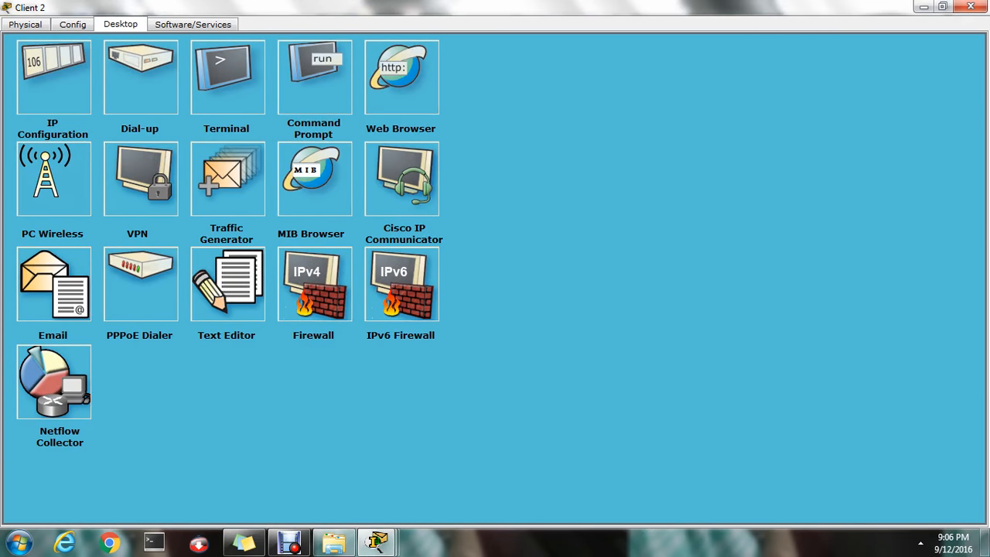